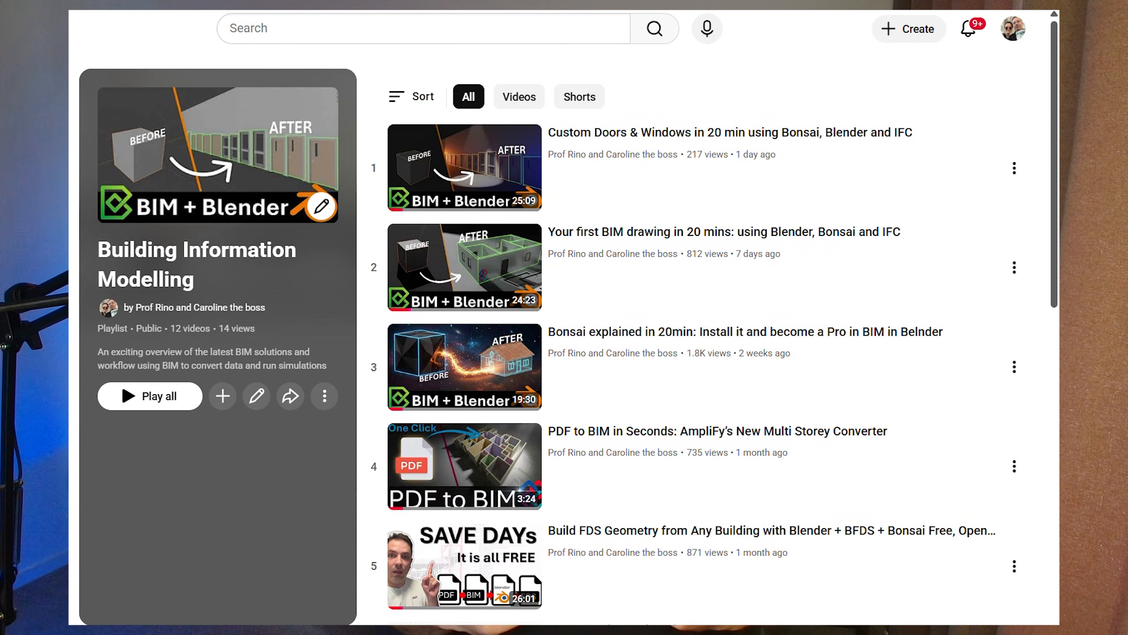
- Look through the Building Information Modelling video playlist and the Blender manual's introduction and Rendering contents
{"action": "scroll", "coordinate": [693, 356], "scroll_direction": "down", "scroll_amount": 5}
{"action": "scroll", "coordinate": [693, 356], "scroll_direction": "down", "scroll_amount": 10}
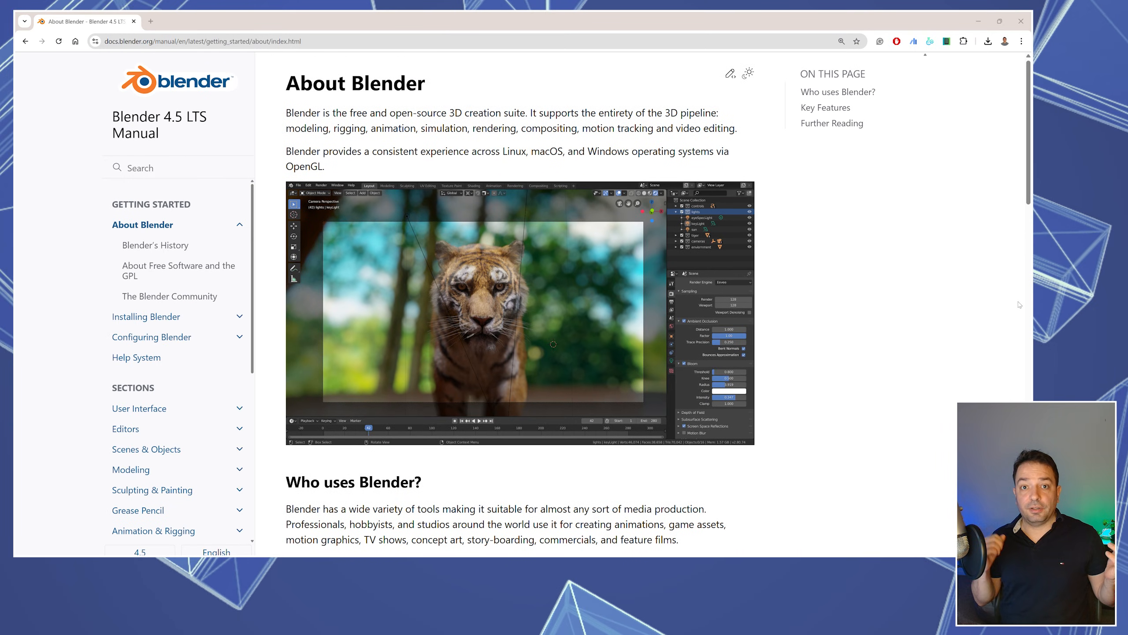
{"action": "scroll", "coordinate": [1019, 305], "scroll_direction": "down", "scroll_amount": 5}
{"action": "scroll", "coordinate": [1020, 304], "scroll_direction": "down", "scroll_amount": 10}
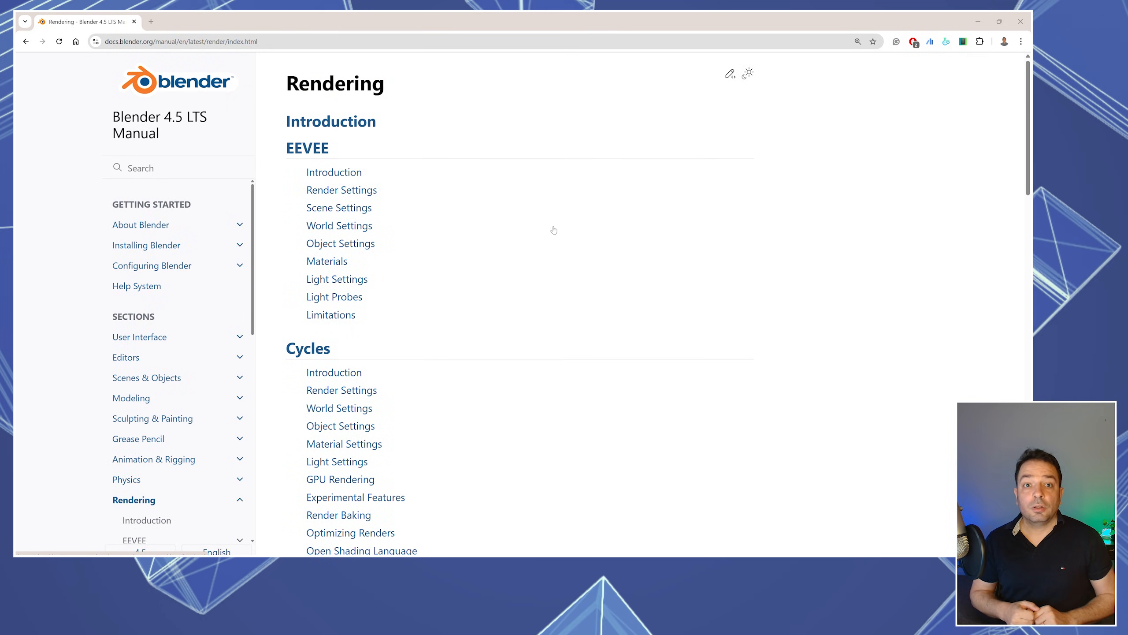
{"action": "scroll", "coordinate": [554, 230], "scroll_direction": "down", "scroll_amount": 2}
{"action": "scroll", "coordinate": [554, 230], "scroll_direction": "down", "scroll_amount": 10}
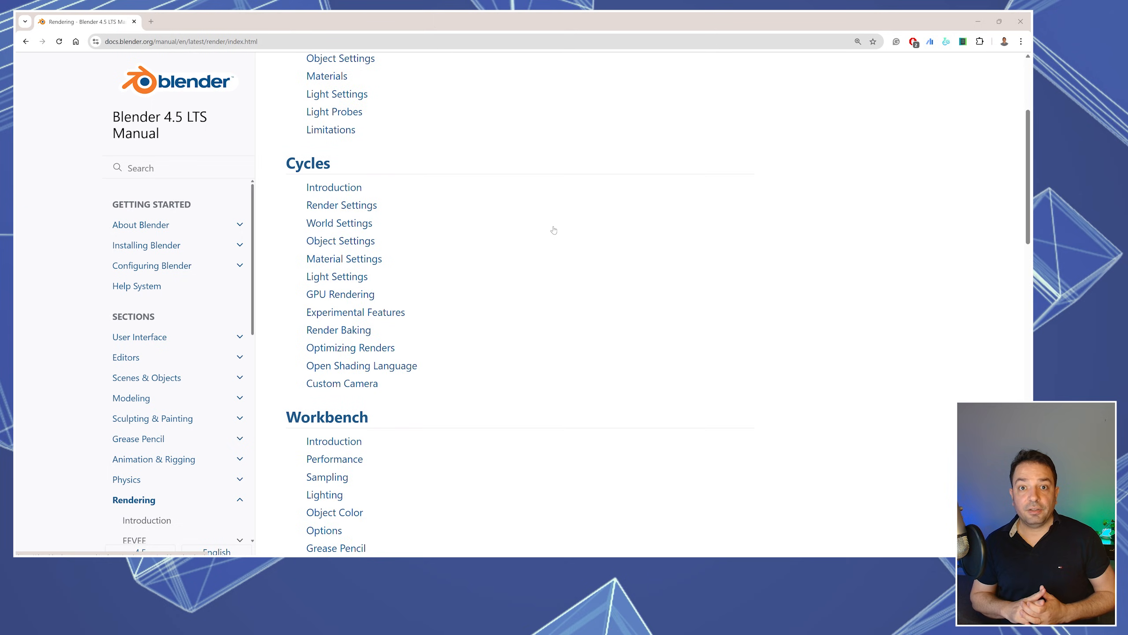
{"action": "scroll", "coordinate": [554, 229], "scroll_direction": "down", "scroll_amount": 11}
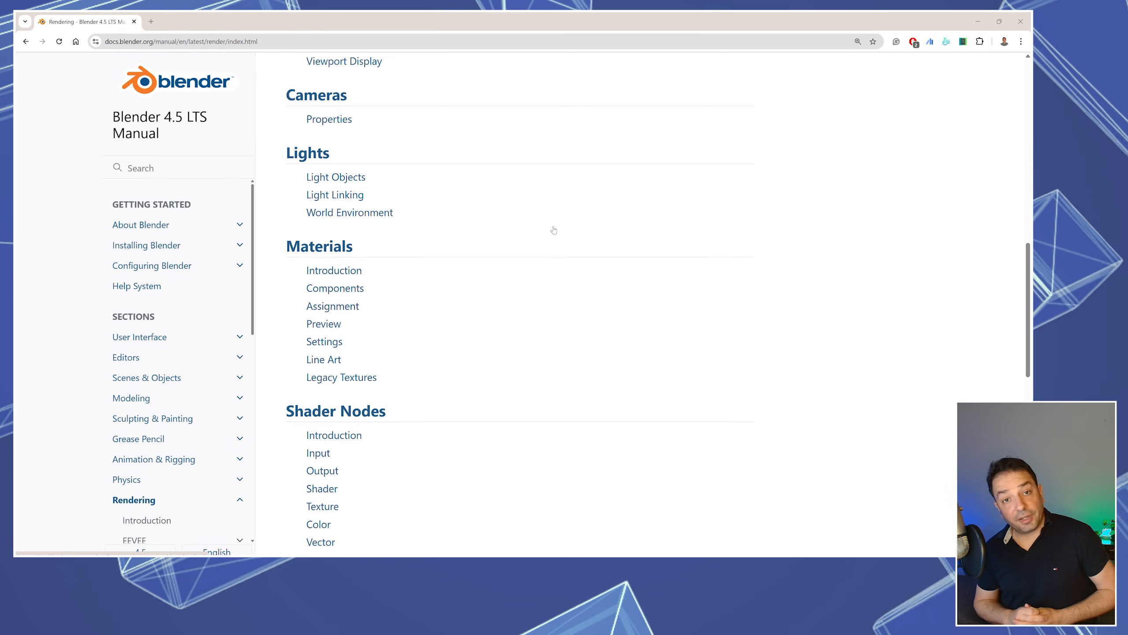
{"action": "scroll", "coordinate": [554, 229], "scroll_direction": "down", "scroll_amount": 4}
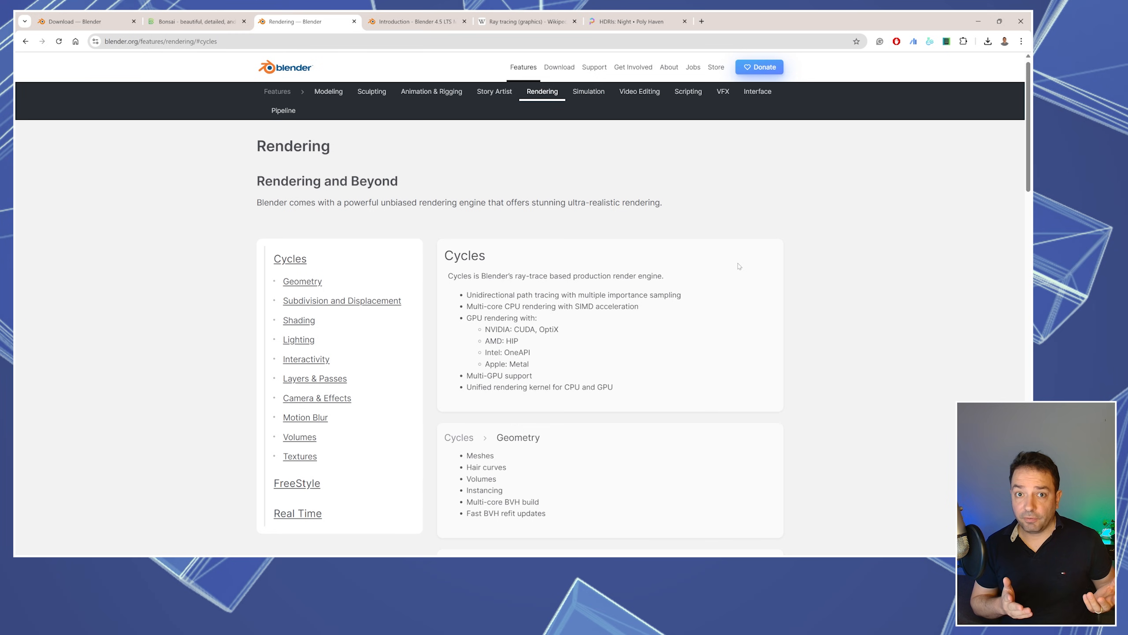
- Read the Blender manual's introduction to the EEVEE render engine
{"action": "key", "text": "ctrl+Tab"}
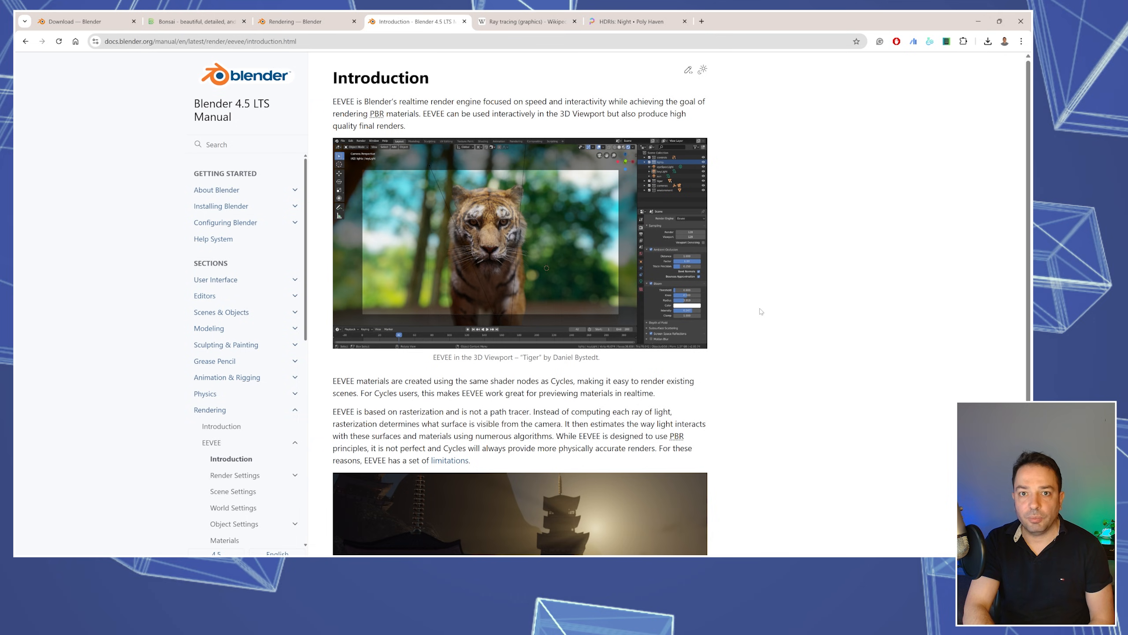
{"action": "scroll", "coordinate": [761, 311], "scroll_direction": "down", "scroll_amount": 4}
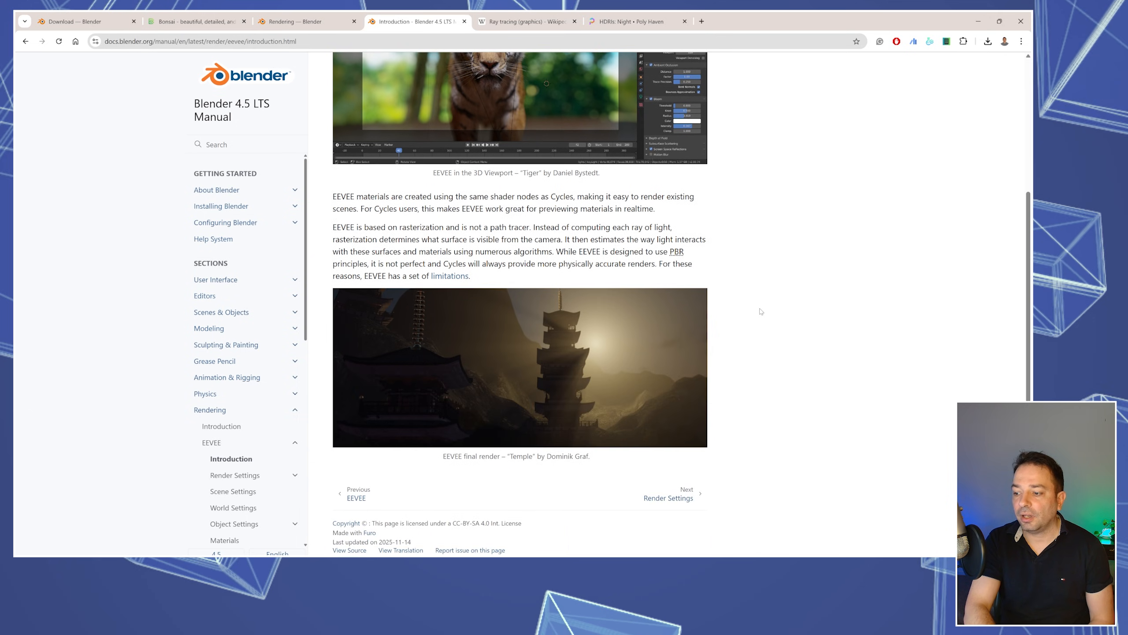
{"action": "scroll", "coordinate": [761, 311], "scroll_direction": "up", "scroll_amount": 4}
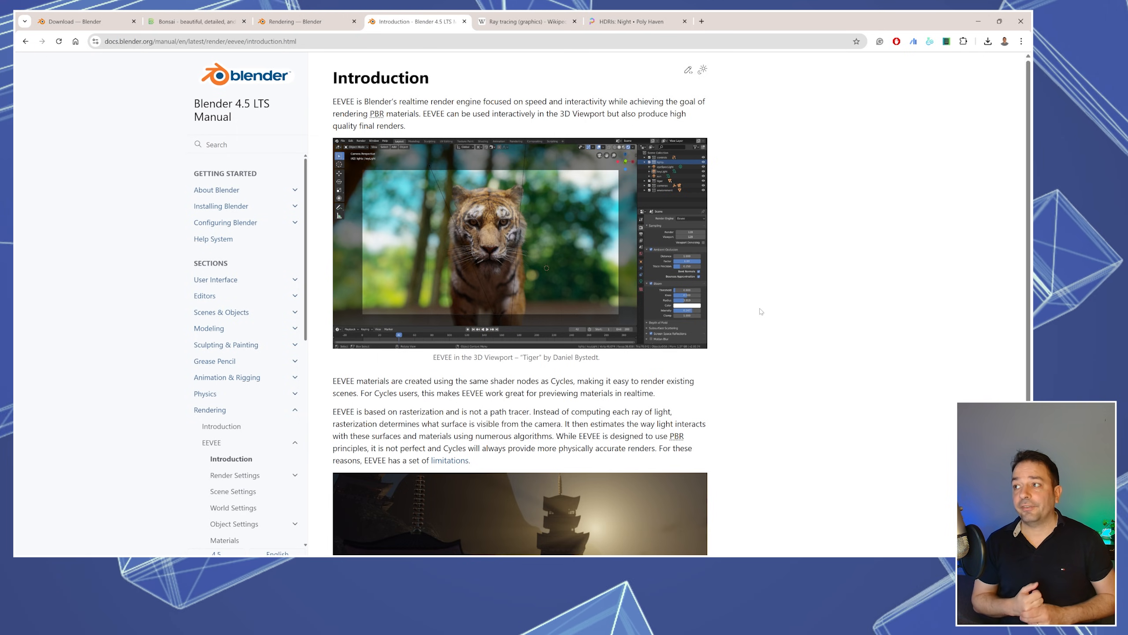
- Read the Wikipedia article on ray tracing down to the algorithm overview and examine its ray-tracing diagrams
{"action": "key", "text": "ctrl+Tab"}
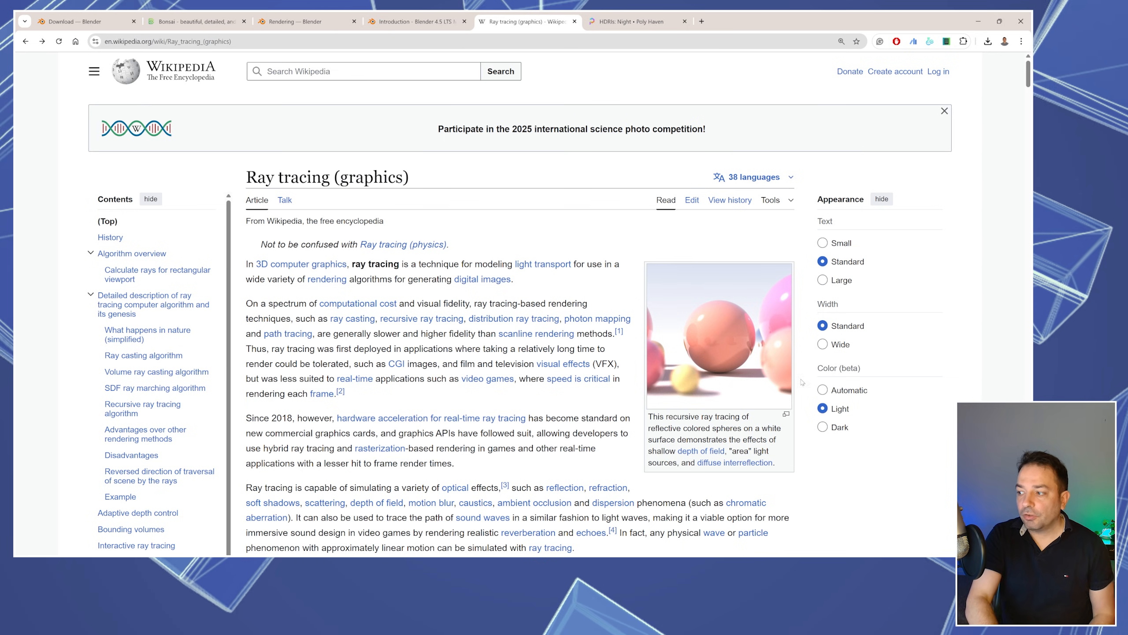
{"action": "scroll", "coordinate": [743, 346], "scroll_direction": "down", "scroll_amount": 3}
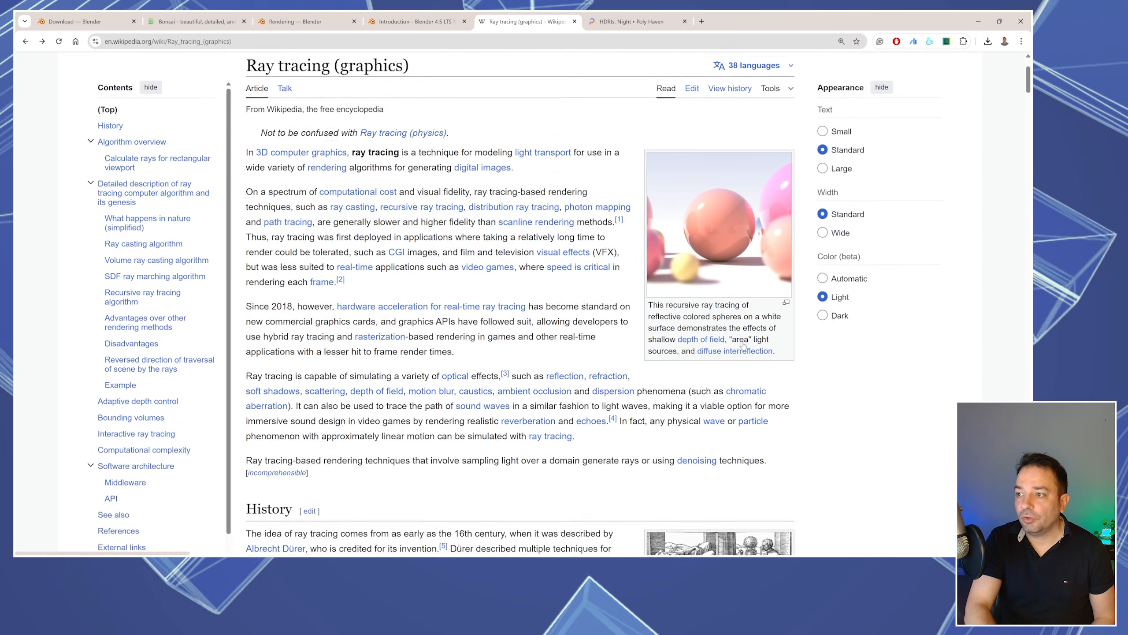
{"action": "scroll", "coordinate": [743, 346], "scroll_direction": "down", "scroll_amount": 5}
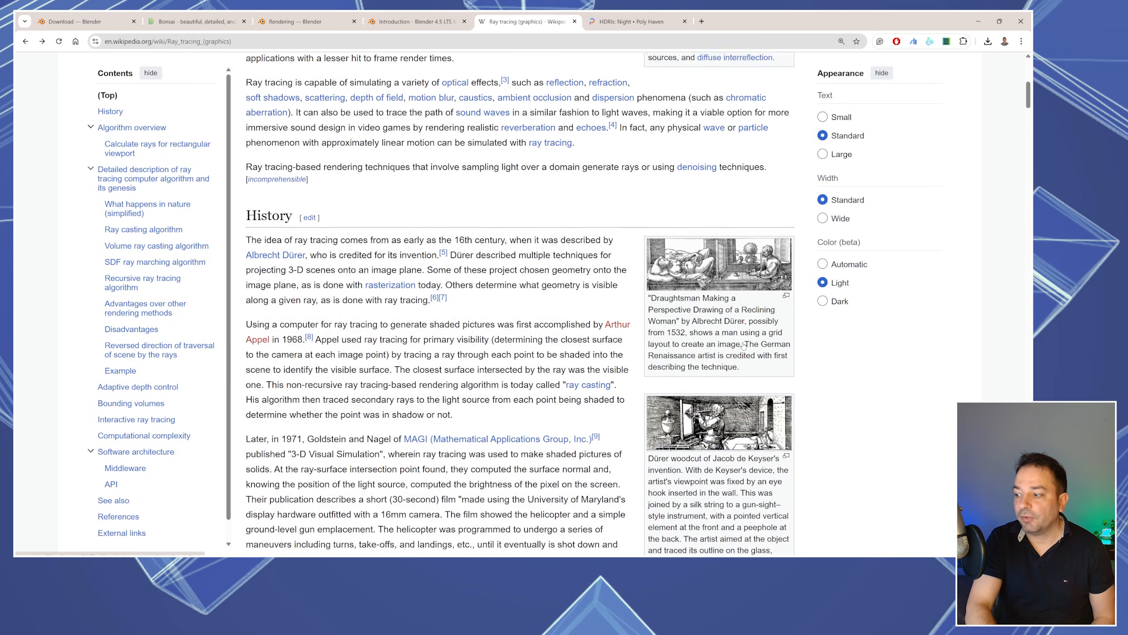
{"action": "scroll", "coordinate": [743, 346], "scroll_direction": "down", "scroll_amount": 10}
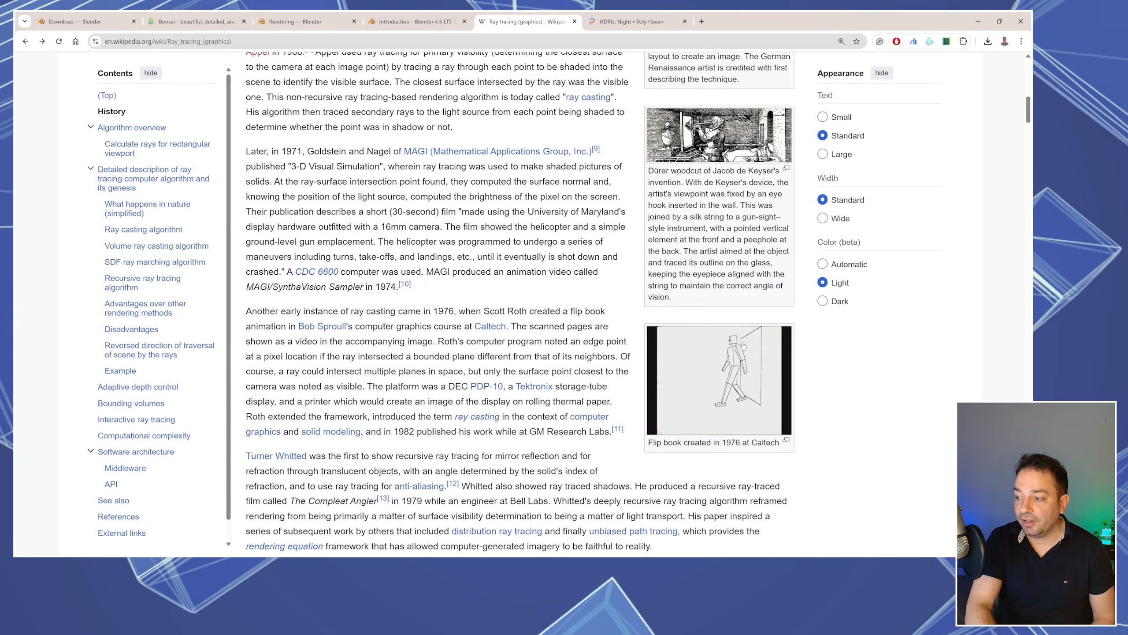
{"action": "scroll", "coordinate": [744, 346], "scroll_direction": "down", "scroll_amount": 3}
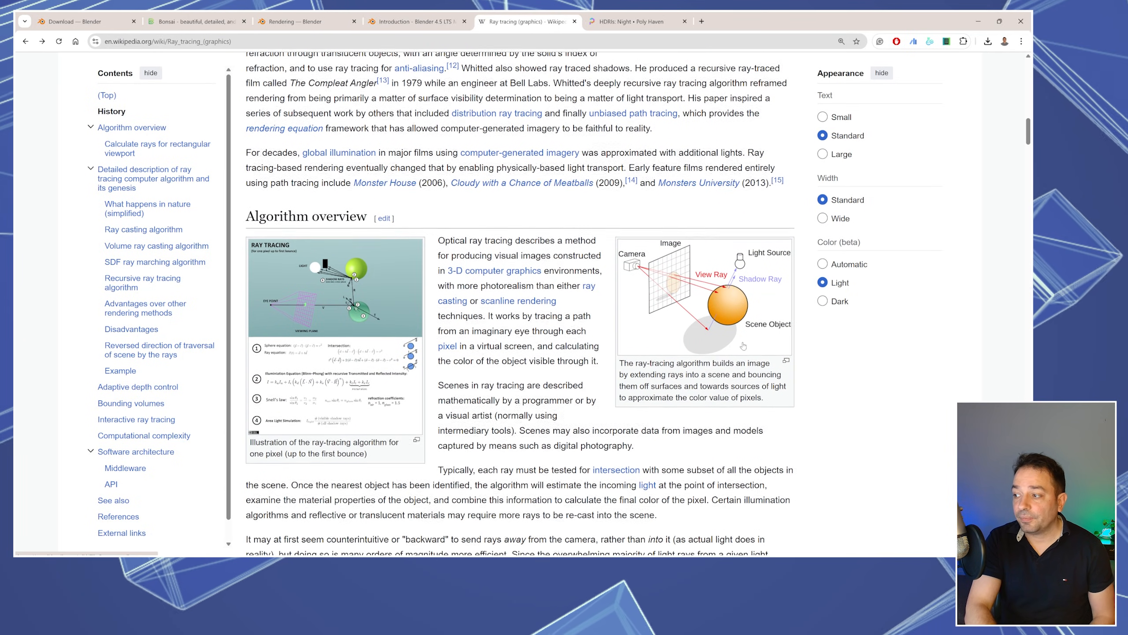
{"action": "left_click", "coordinate": [703, 315]}
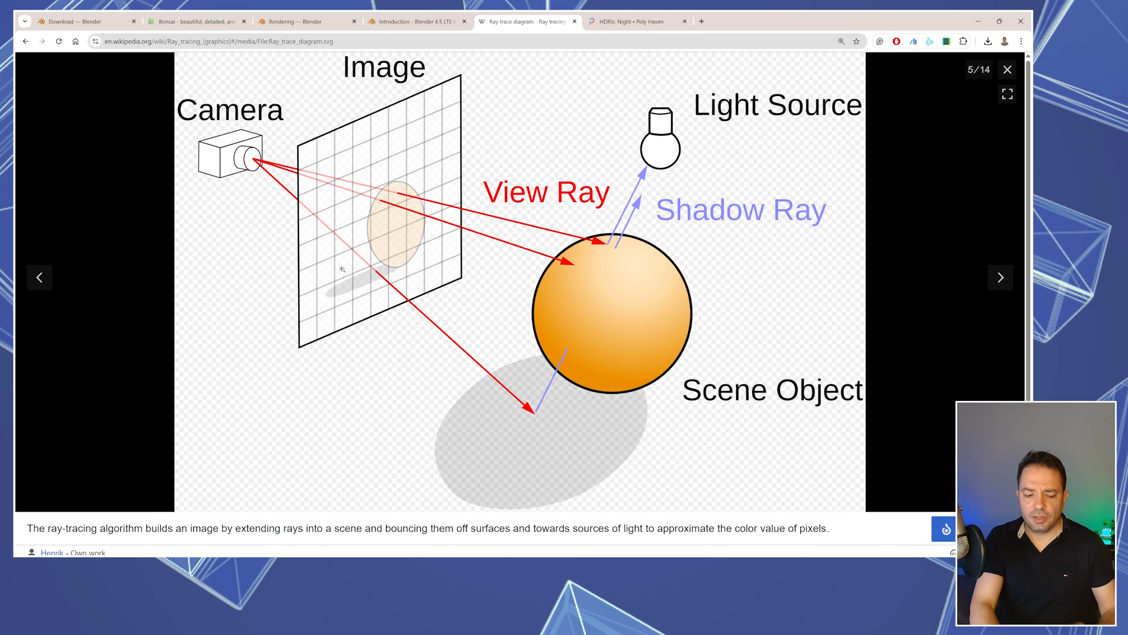
{"action": "key", "text": "Escape"}
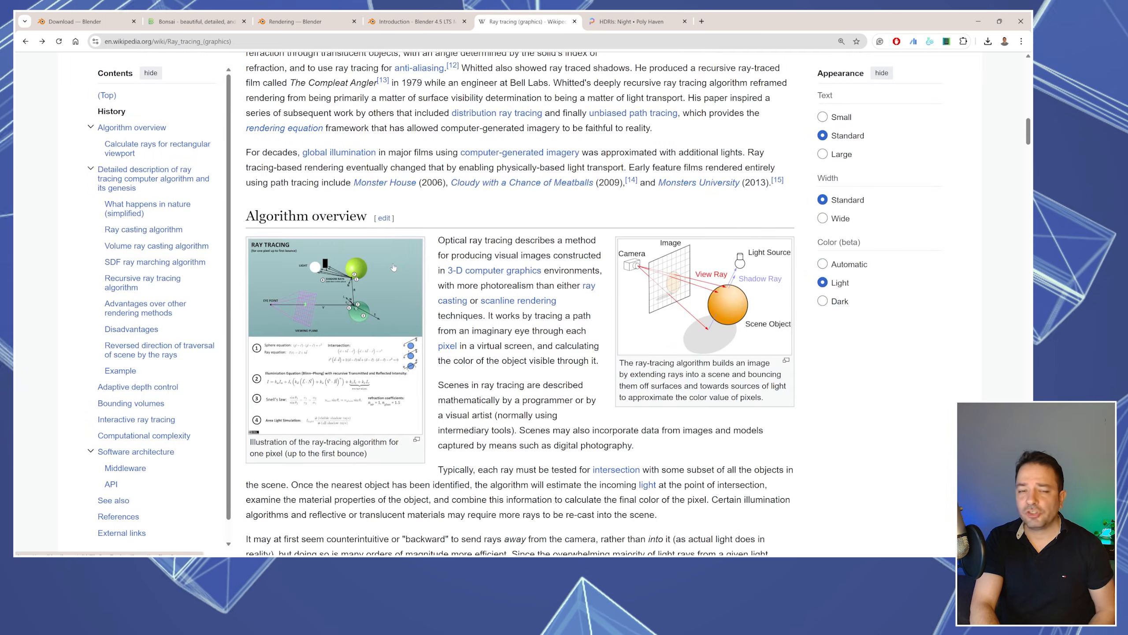
{"action": "left_click", "coordinate": [320, 306]}
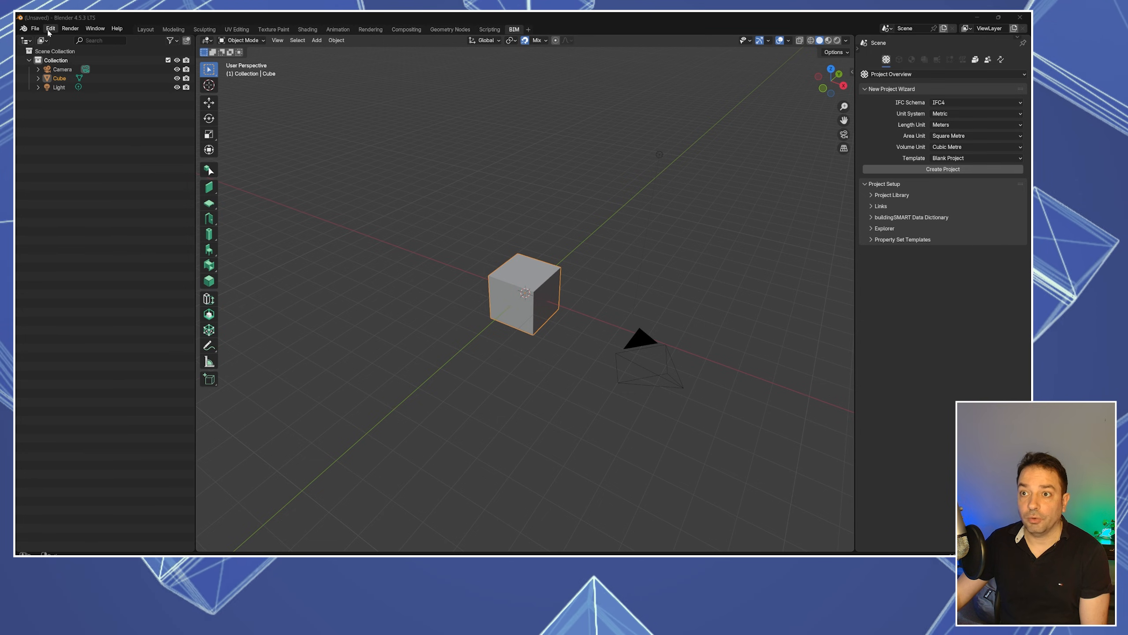
- In Blender, search the extensions for "Bonsai" and review the list of add-ons in the preferences
{"action": "left_click", "coordinate": [50, 29]}
{"action": "left_click", "coordinate": [74, 144]}
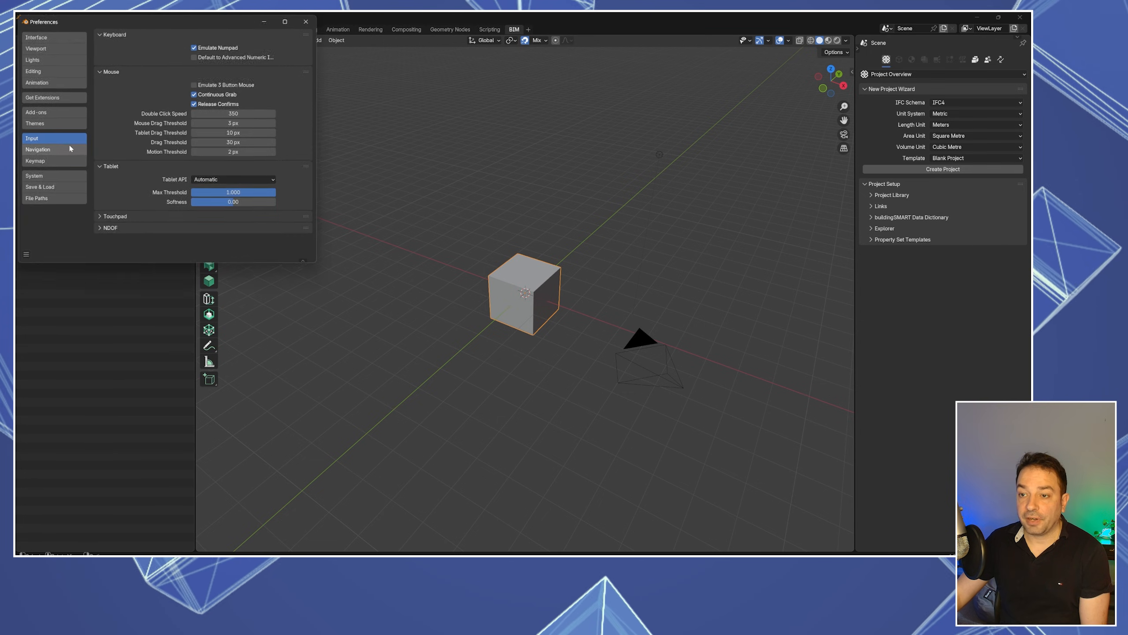
{"action": "left_click", "coordinate": [49, 98]}
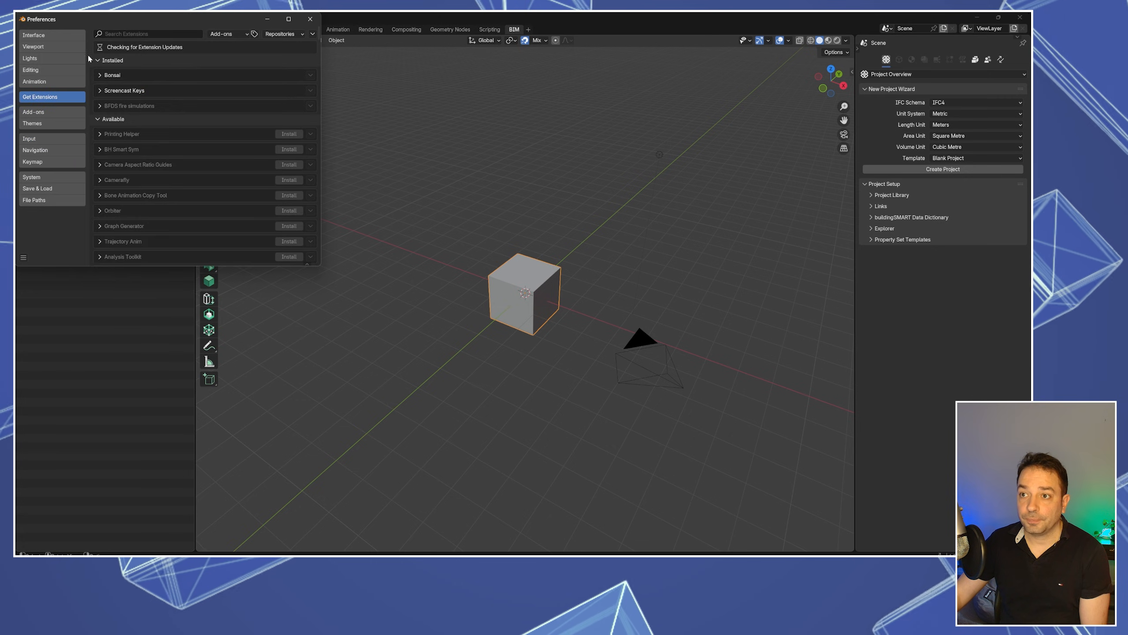
{"action": "left_click", "coordinate": [128, 32]}
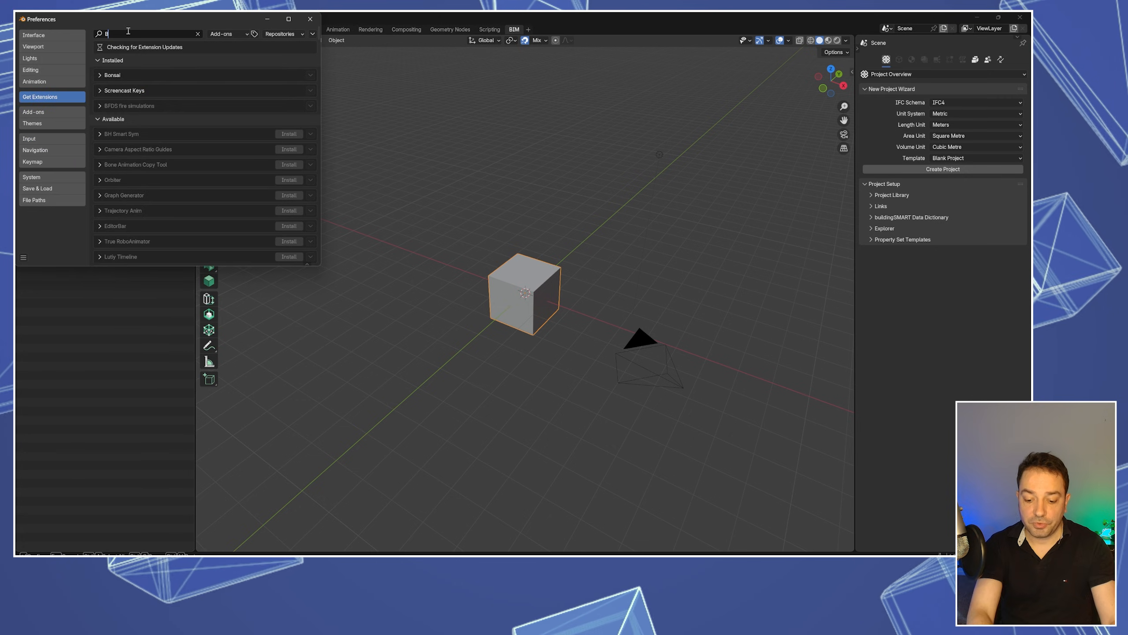
{"action": "type", "text": "Bonsai"}
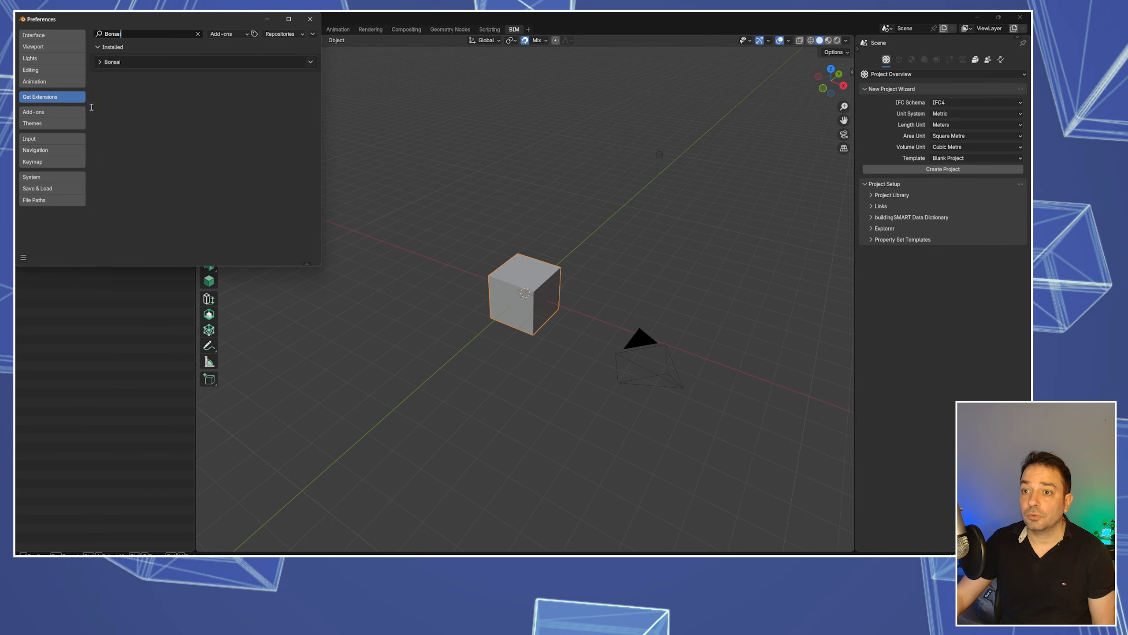
{"action": "left_click", "coordinate": [32, 113]}
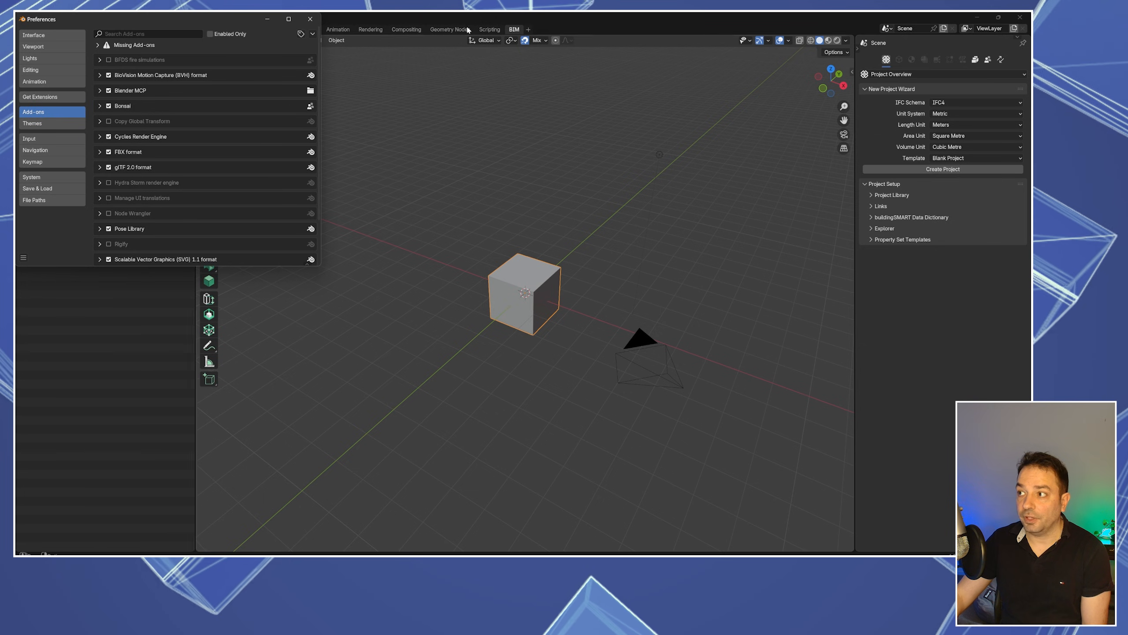
{"action": "left_click", "coordinate": [311, 19]}
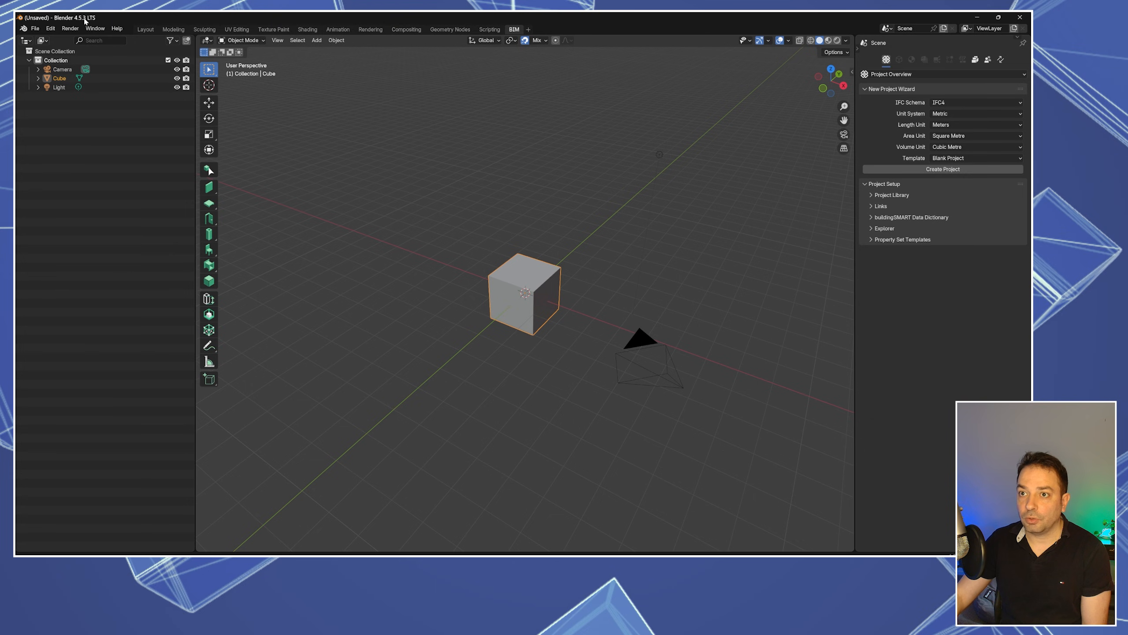
- Check the Emulate Numpad setting in the input preferences
{"action": "left_click", "coordinate": [38, 28]}
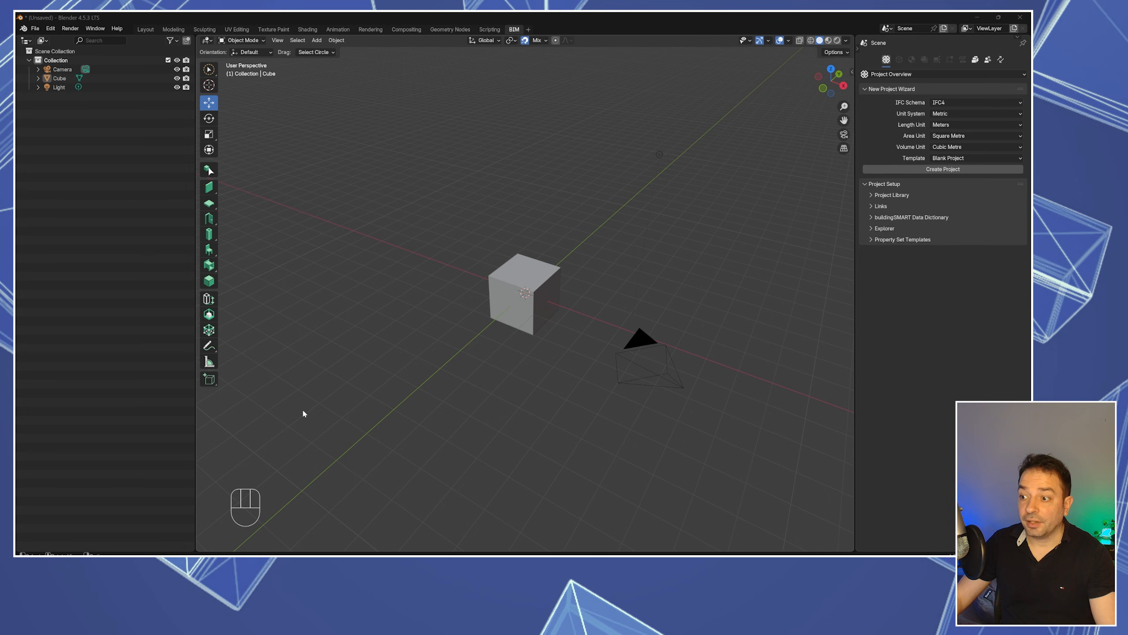
{"action": "left_click", "coordinate": [55, 30]}
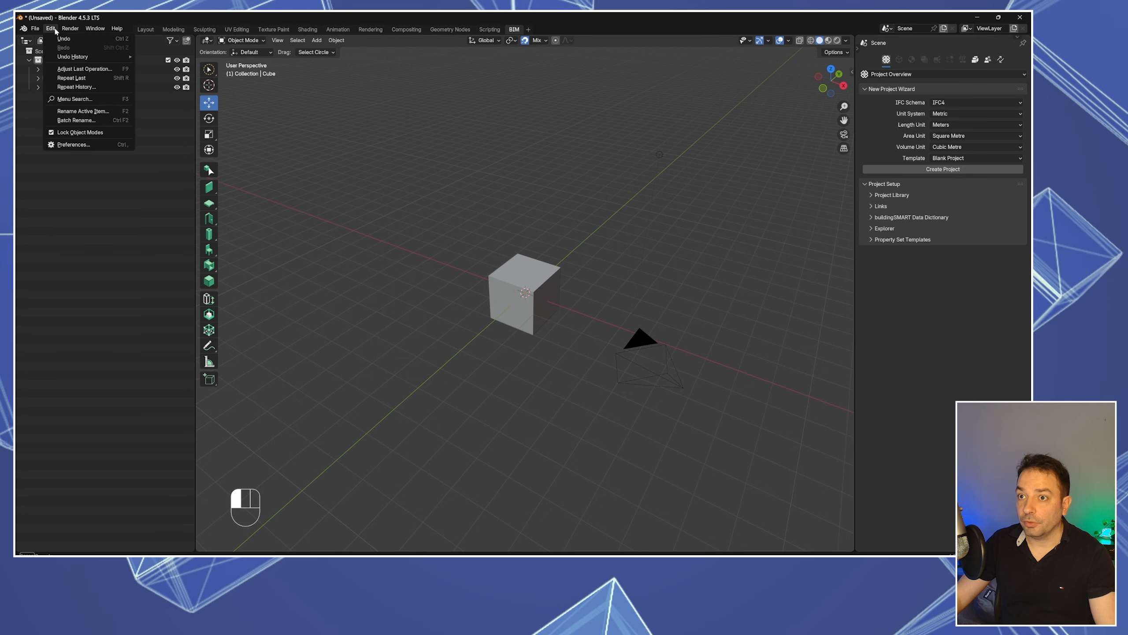
{"action": "left_click", "coordinate": [71, 145]}
{"action": "left_click", "coordinate": [31, 140]}
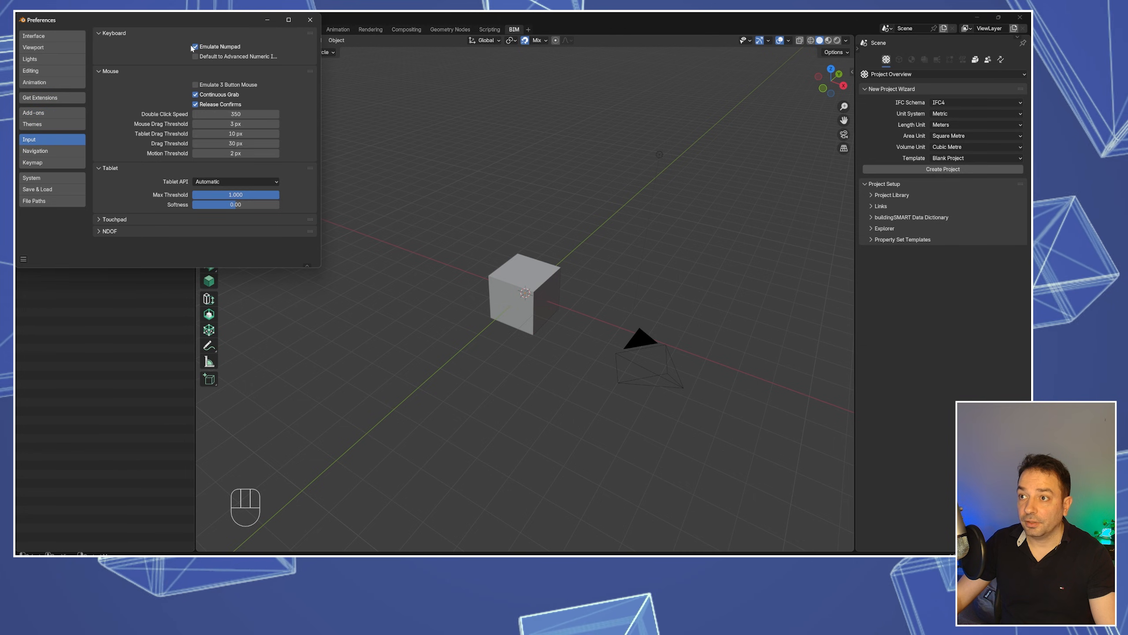
{"action": "left_click", "coordinate": [310, 19]}
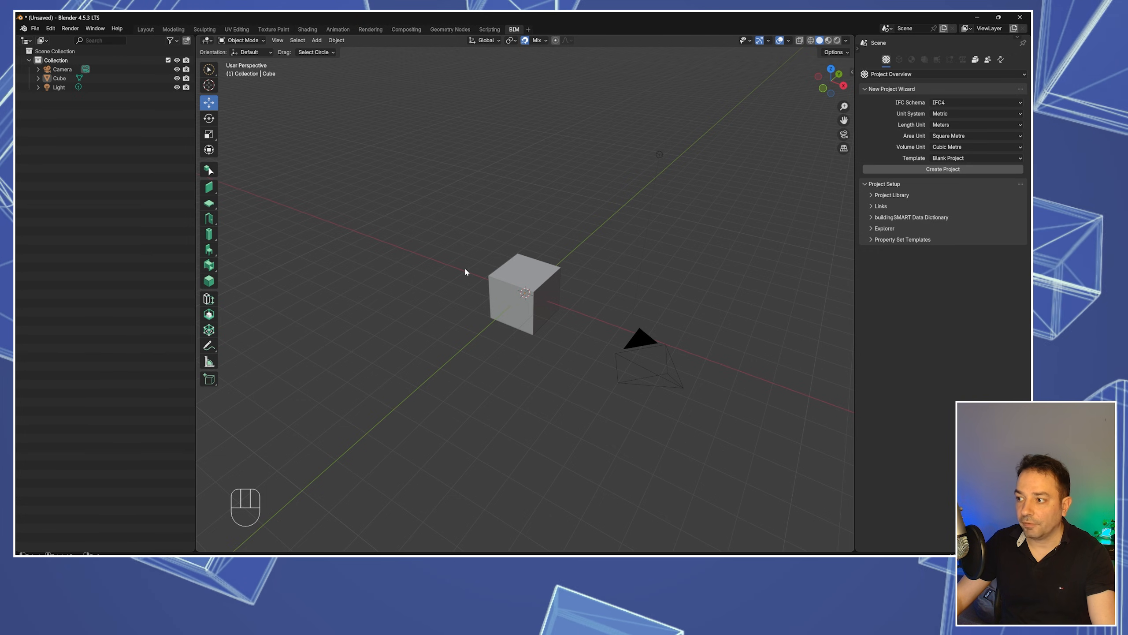
- View the default cube from the top, right and front, and return to an angled perspective view
{"action": "key", "text": "KP_7"}
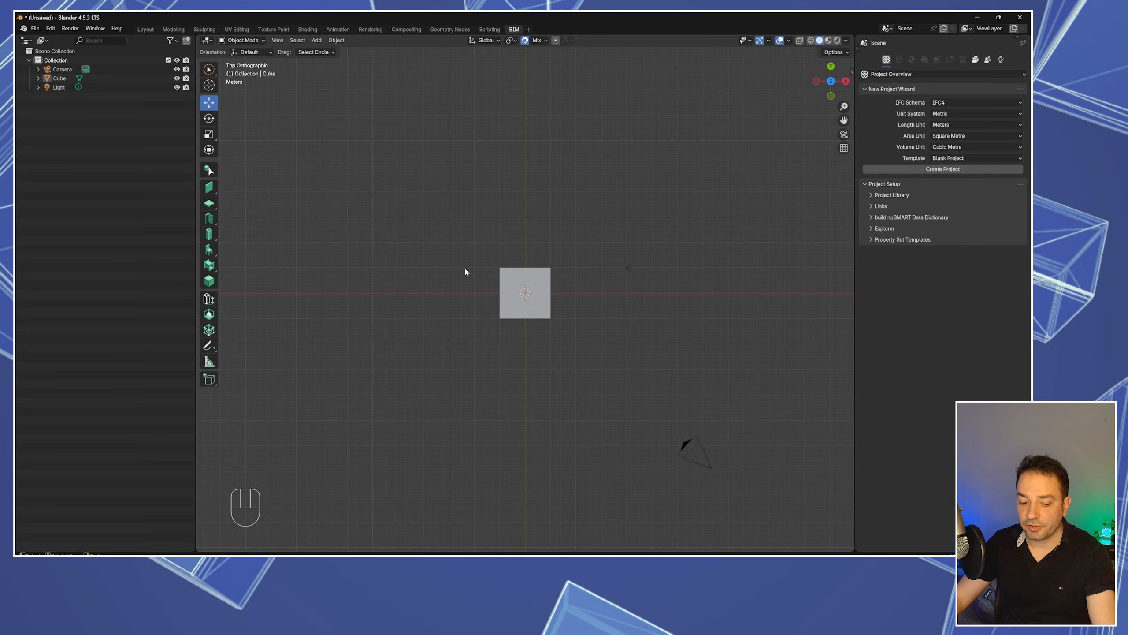
{"action": "key", "text": "KP_3"}
{"action": "key", "text": "KP_1"}
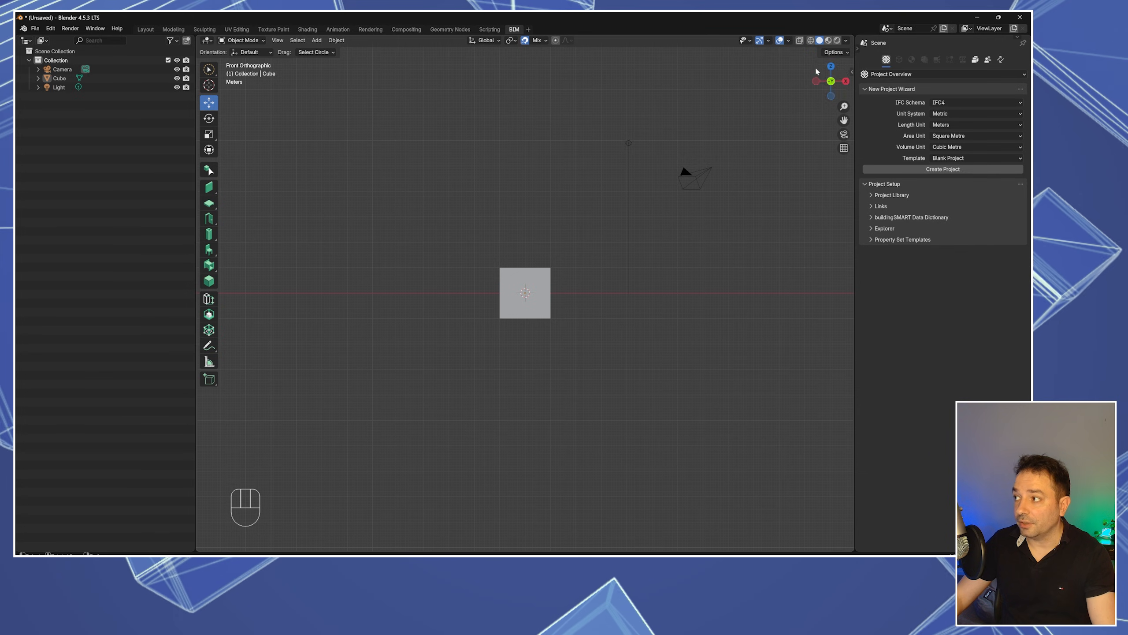
{"action": "left_click_drag", "start_coordinate": [832, 68], "coordinate": [587, 229]}
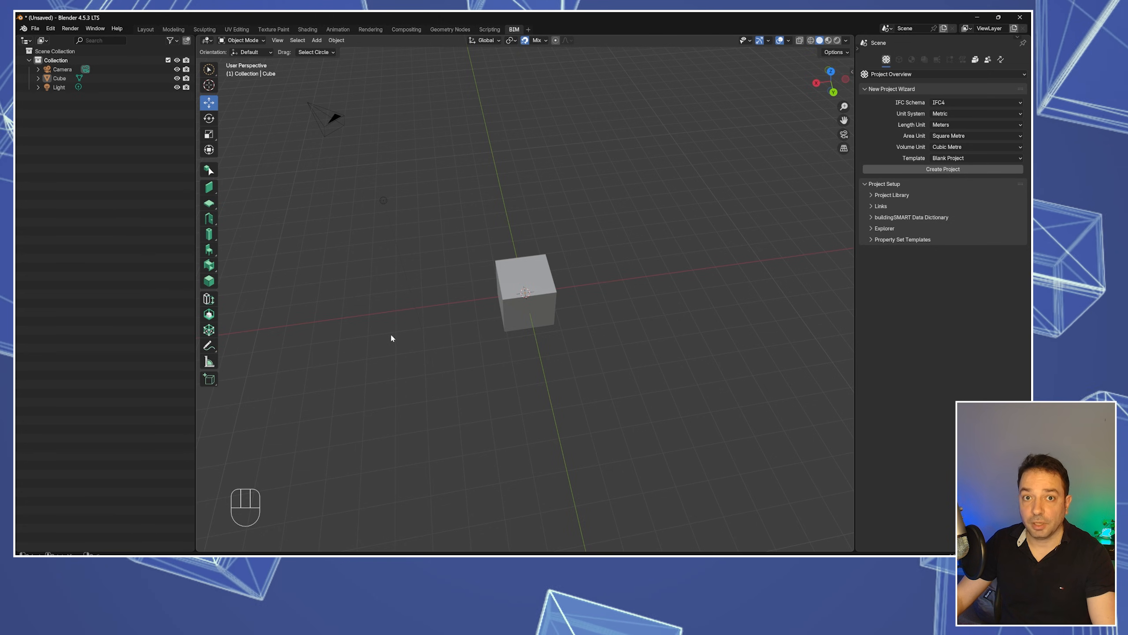
- Delete the default camera, cube and light from the scene and select the empty Collection
{"action": "key", "text": "a"}
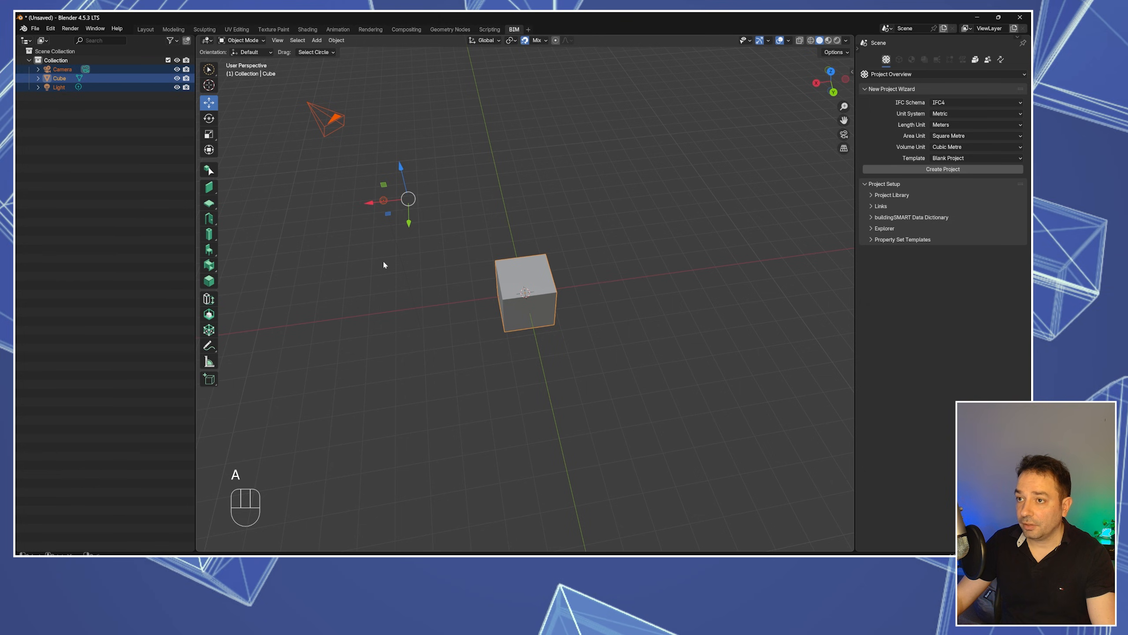
{"action": "key", "text": "Delete"}
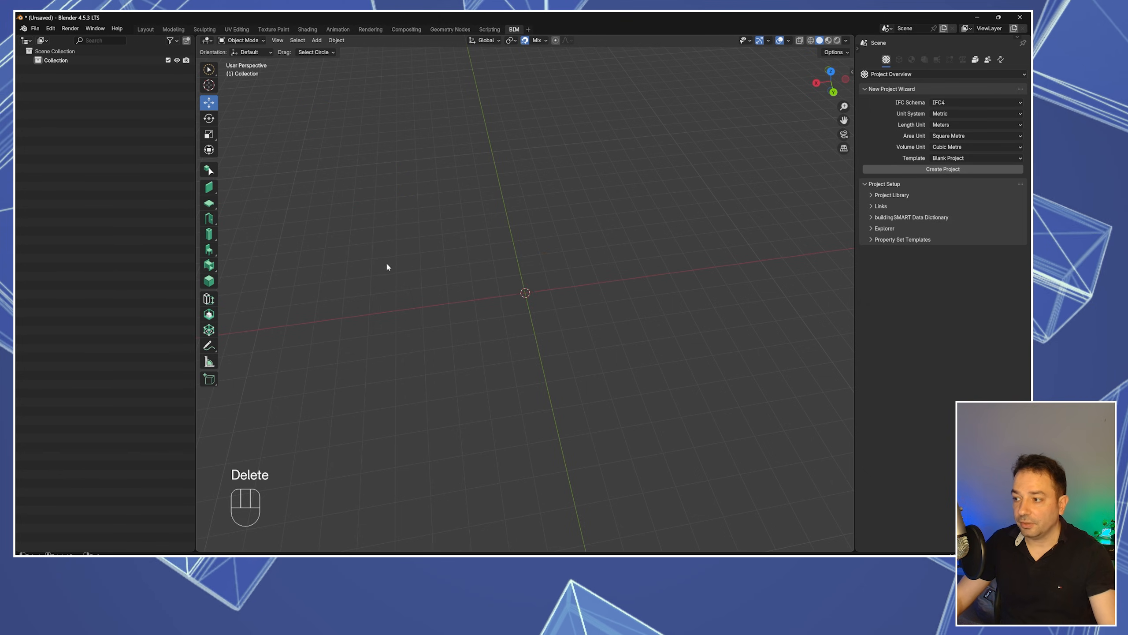
{"action": "left_click", "coordinate": [89, 61]}
- Open the existing IFC project TestGeometry.ifc and look at the building from above
{"action": "left_click", "coordinate": [35, 28]}
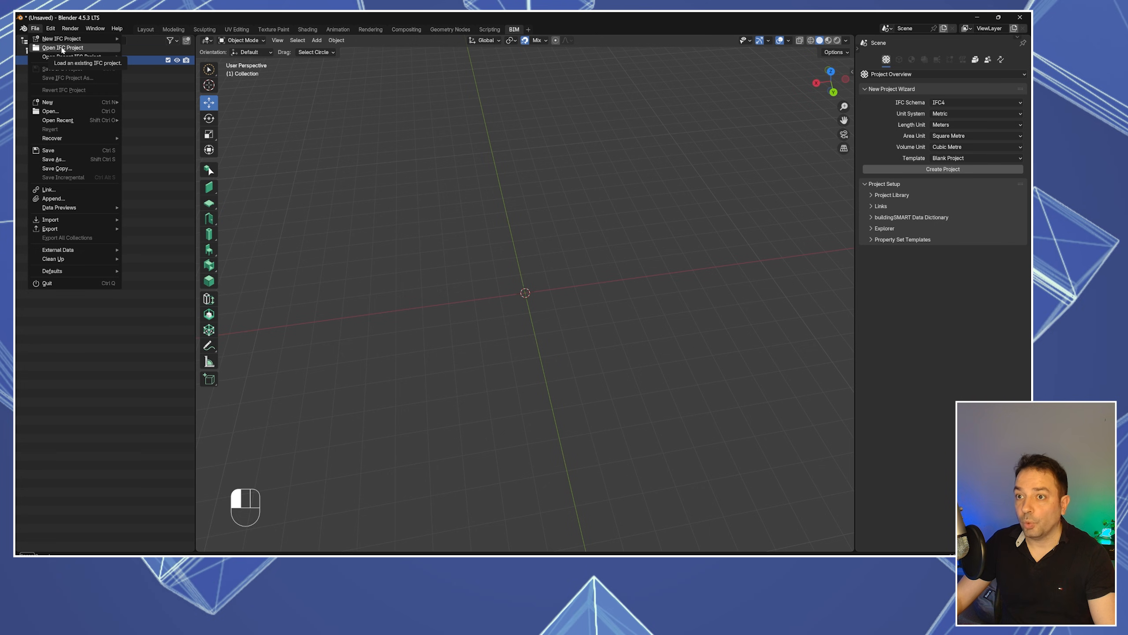
{"action": "left_click", "coordinate": [62, 48]}
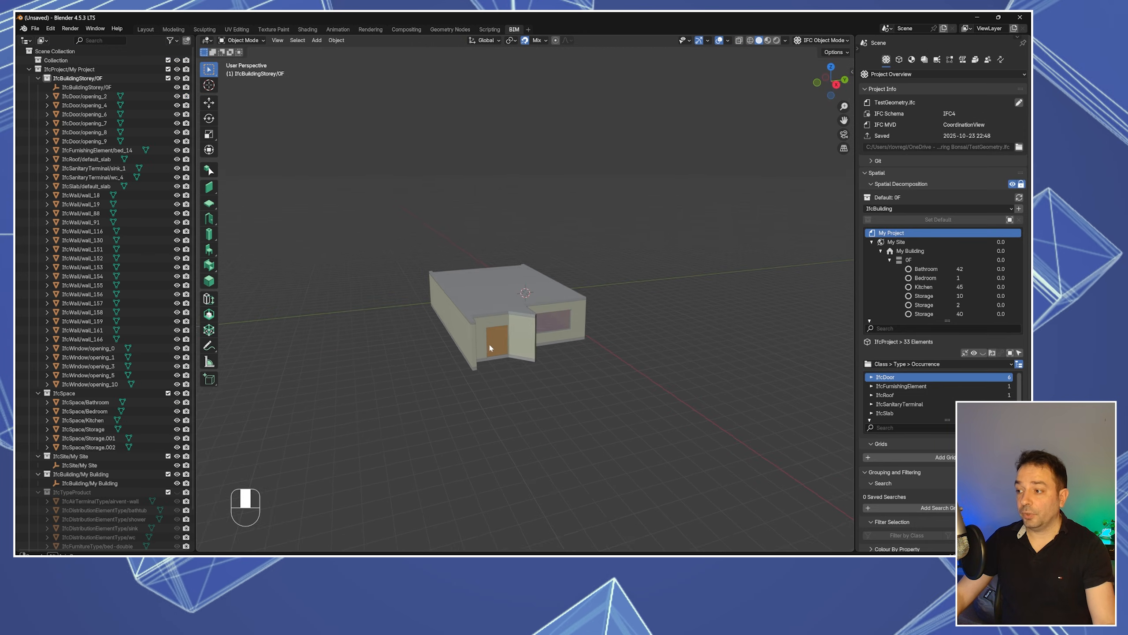
{"action": "middle_click_drag", "start_coordinate": [489, 344], "coordinate": [531, 384]}
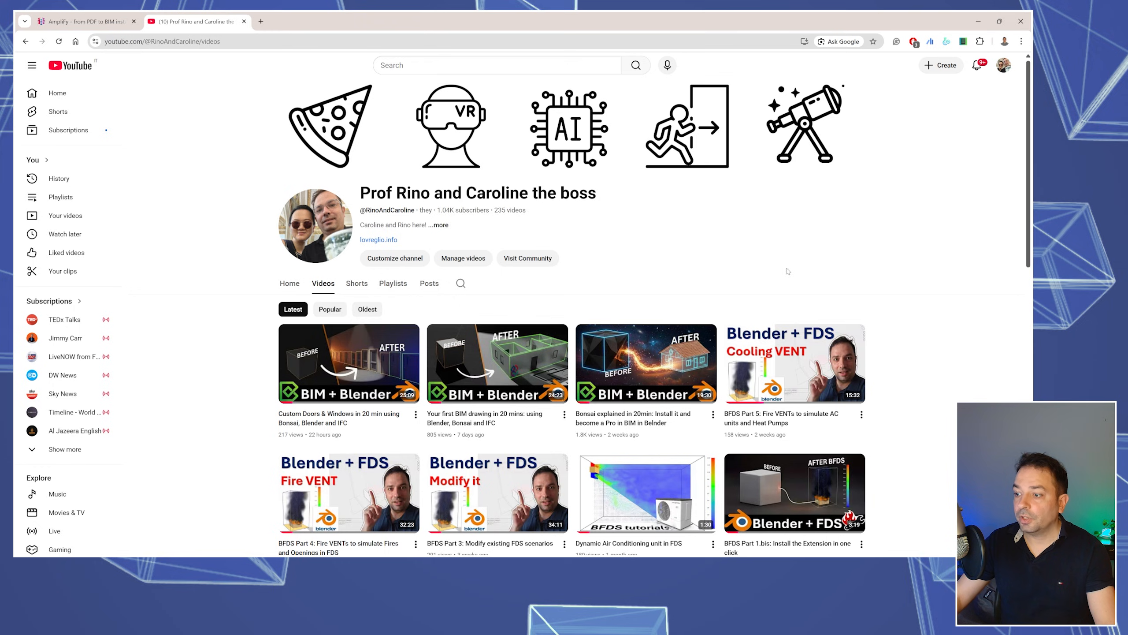
{"action": "scroll", "coordinate": [861, 267], "scroll_direction": "down", "scroll_amount": 6}
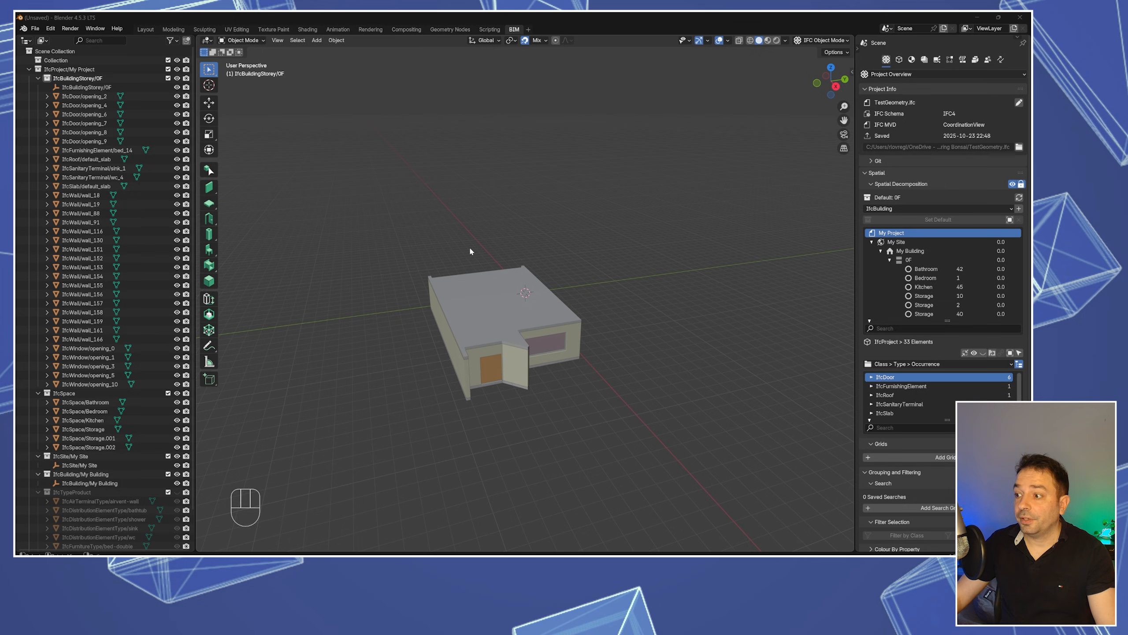
- Hide the roof IfcRoof/default_slab both in the viewport and in renders
{"action": "left_click", "coordinate": [514, 355]}
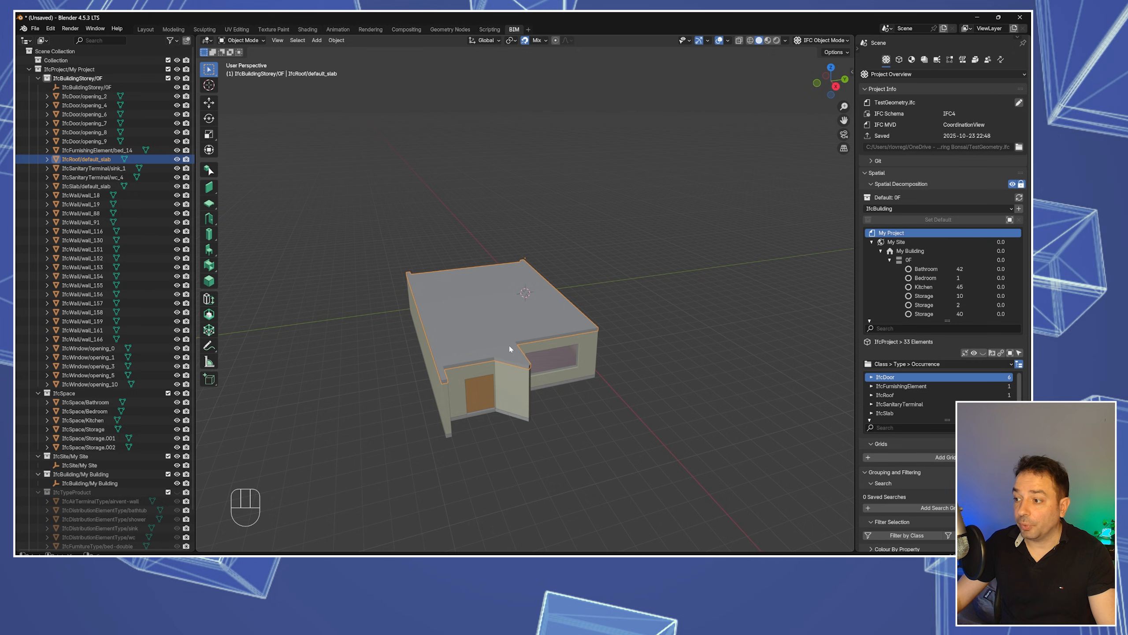
{"action": "left_click", "coordinate": [177, 160]}
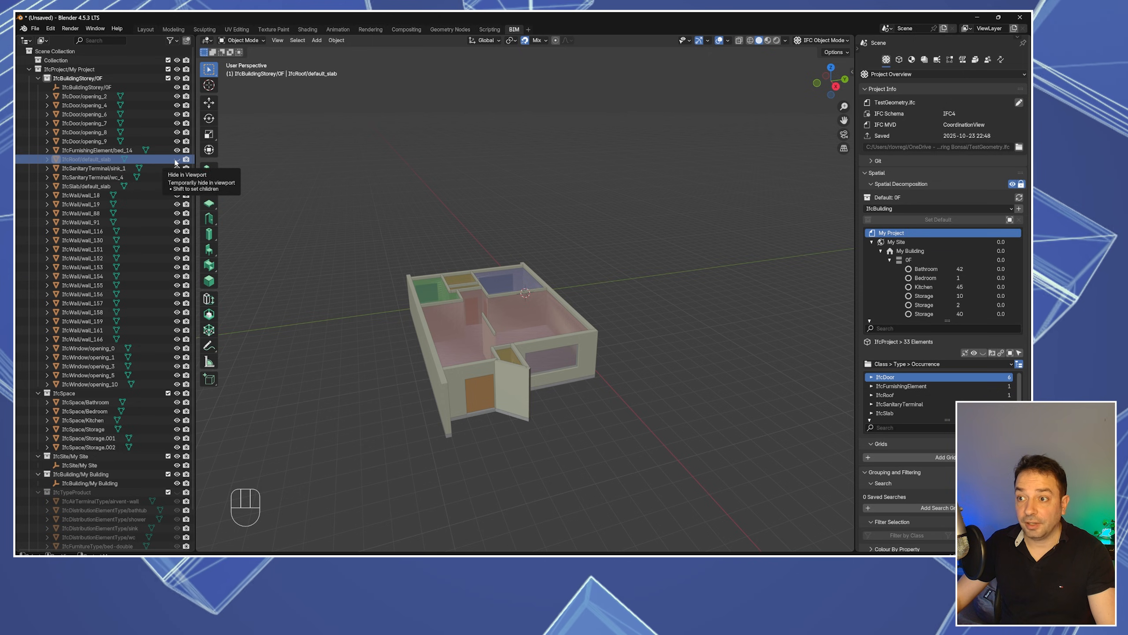
{"action": "left_click", "coordinate": [176, 160]}
{"action": "left_click", "coordinate": [176, 160]}
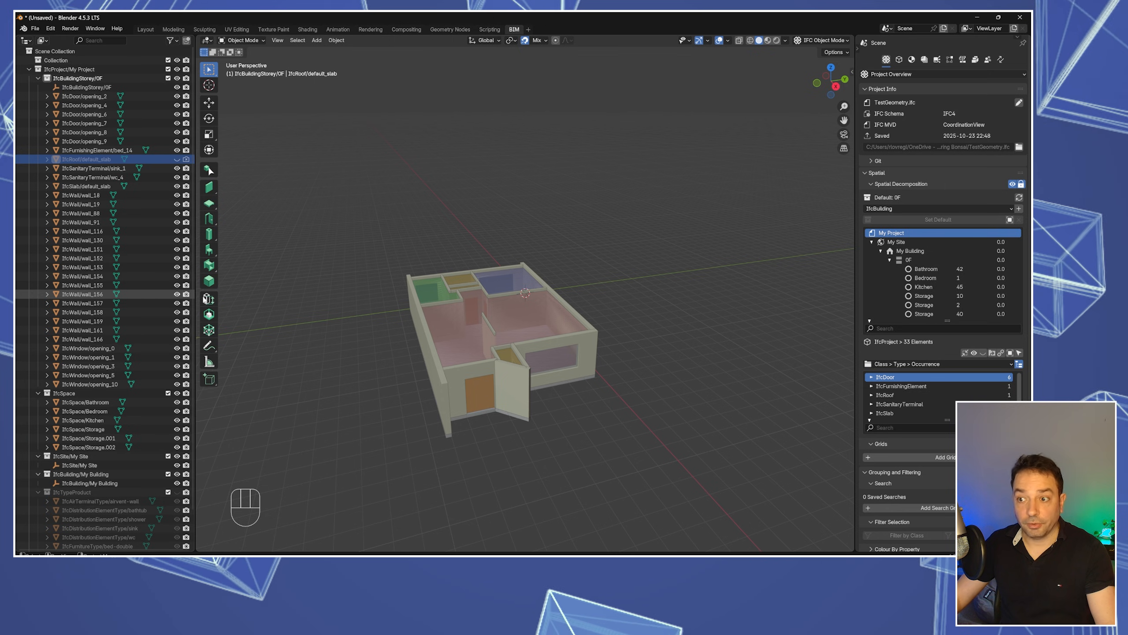
- Hide the whole IfcSpace collection with its room volumes in the viewport and in renders
{"action": "left_click", "coordinate": [515, 310]}
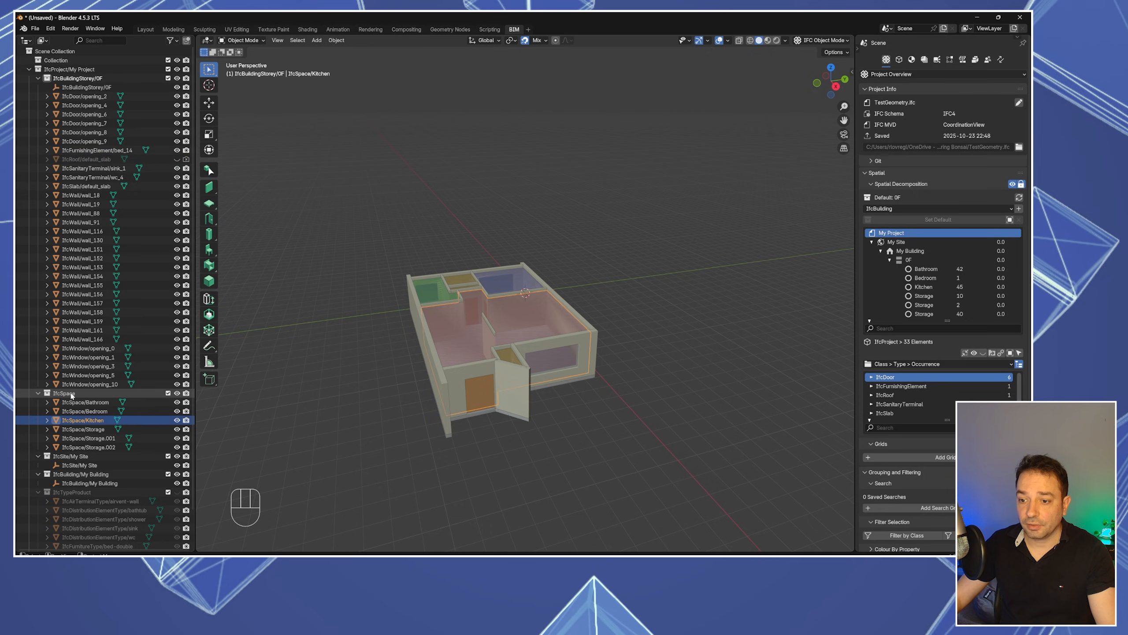
{"action": "left_click", "coordinate": [55, 394]}
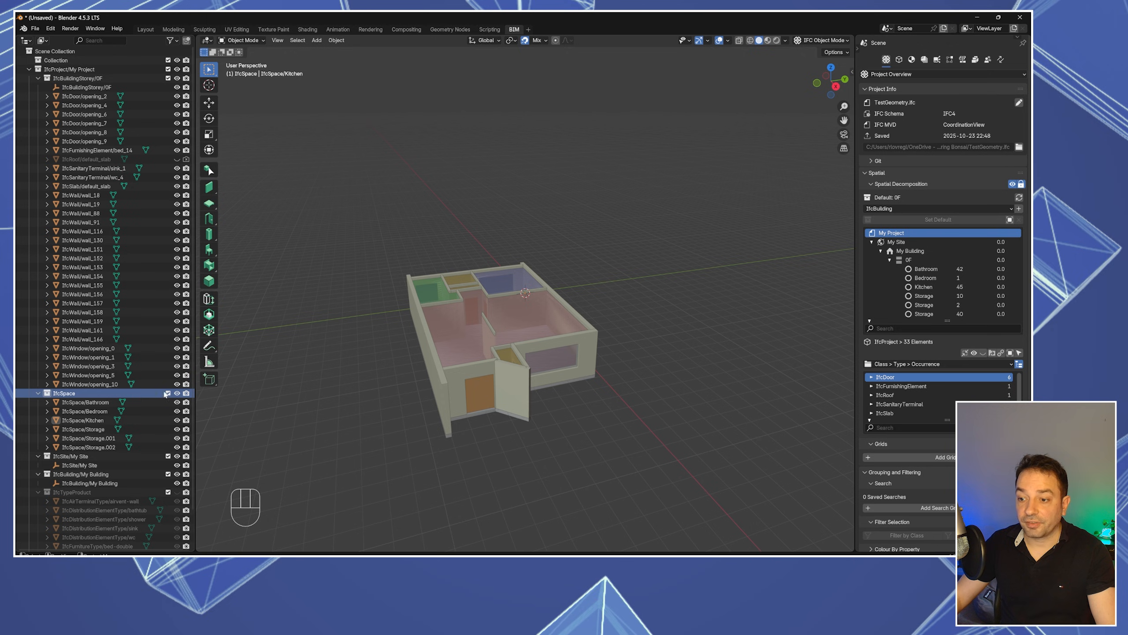
{"action": "left_click", "coordinate": [187, 394]}
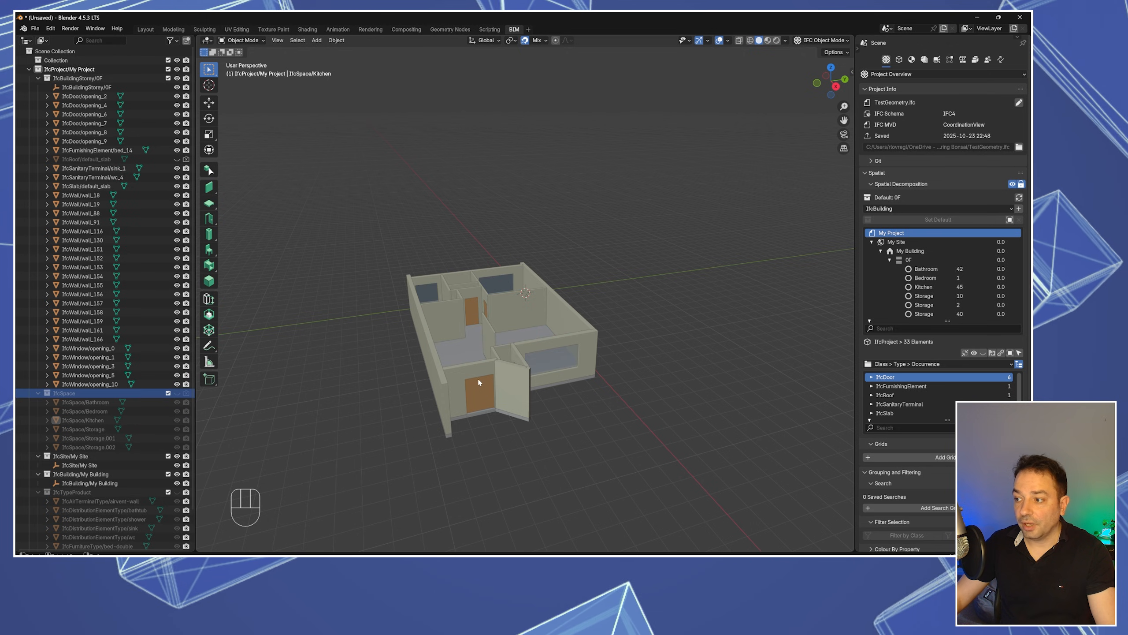
- Hide the front window IfcWindow/opening_0 in the viewport and in renders
{"action": "middle_click_drag", "start_coordinate": [382, 382], "coordinate": [410, 446]}
{"action": "middle_click_drag", "start_coordinate": [403, 439], "coordinate": [371, 423]}
{"action": "middle_click_drag", "start_coordinate": [443, 367], "coordinate": [431, 385]}
{"action": "middle_click_drag", "start_coordinate": [501, 438], "coordinate": [526, 391]}
{"action": "middle_click_drag", "start_coordinate": [595, 438], "coordinate": [590, 441]}
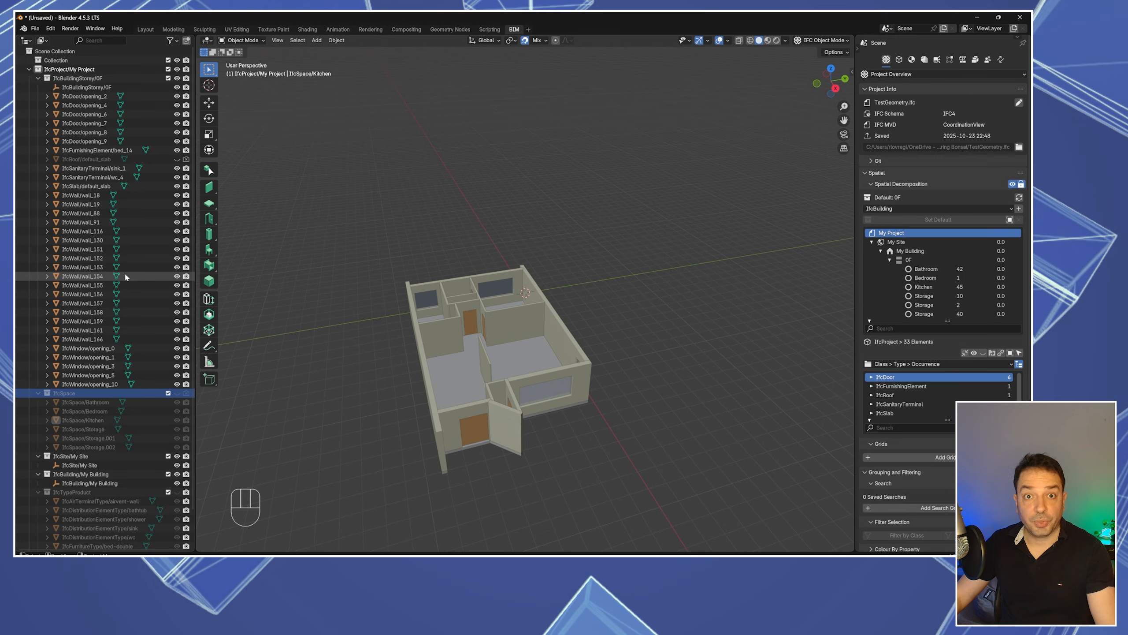
{"action": "left_click", "coordinate": [537, 395]}
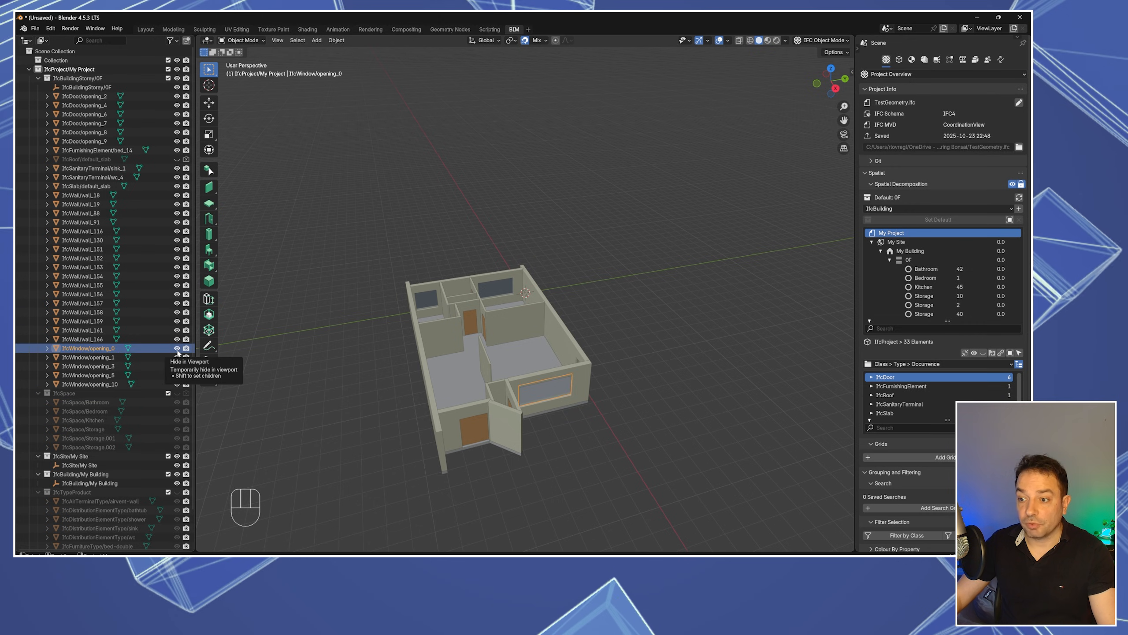
{"action": "left_click", "coordinate": [178, 348]}
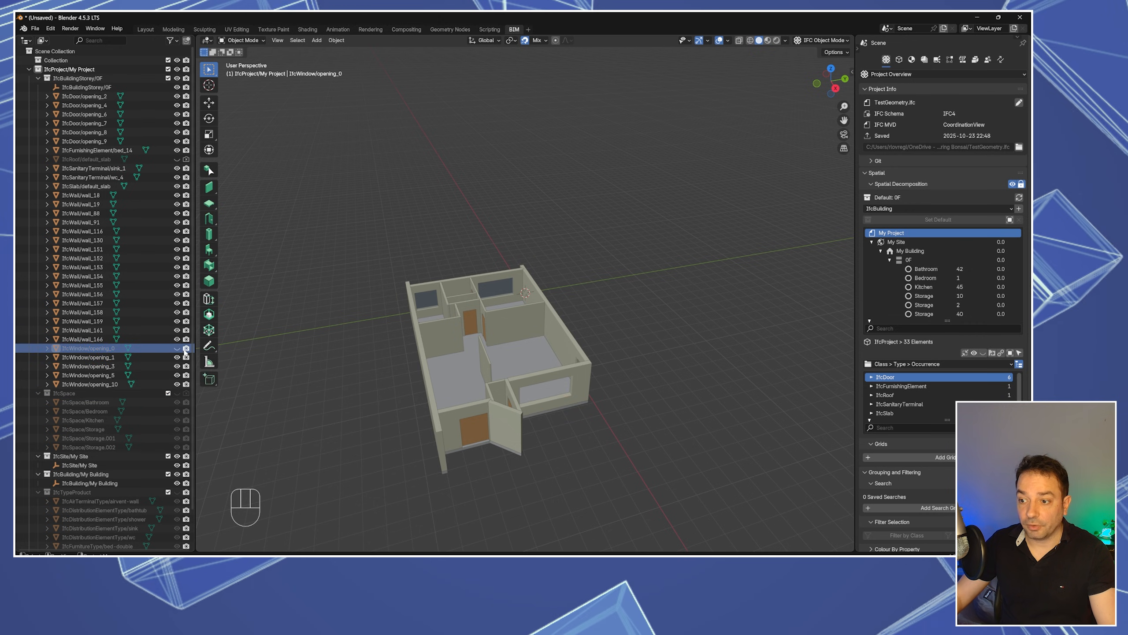
- Hide the front door IfcDoor/opening_2 in the viewport and in renders
{"action": "left_click", "coordinate": [482, 422]}
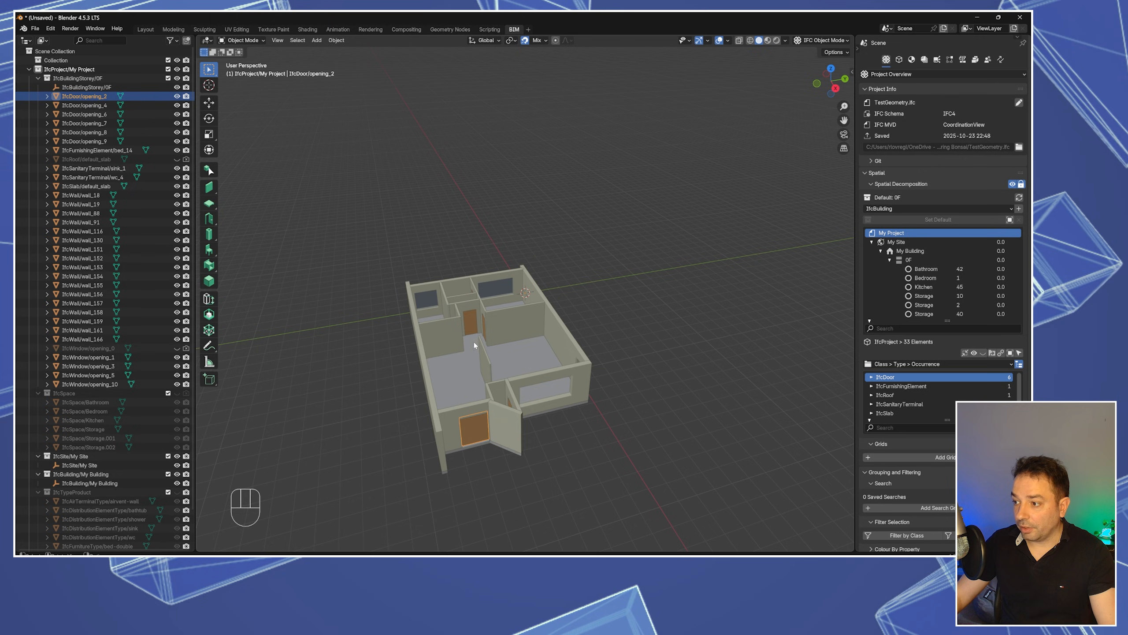
{"action": "left_click", "coordinate": [470, 323], "text": "shift"}
{"action": "left_click", "coordinate": [486, 327], "text": "shift"}
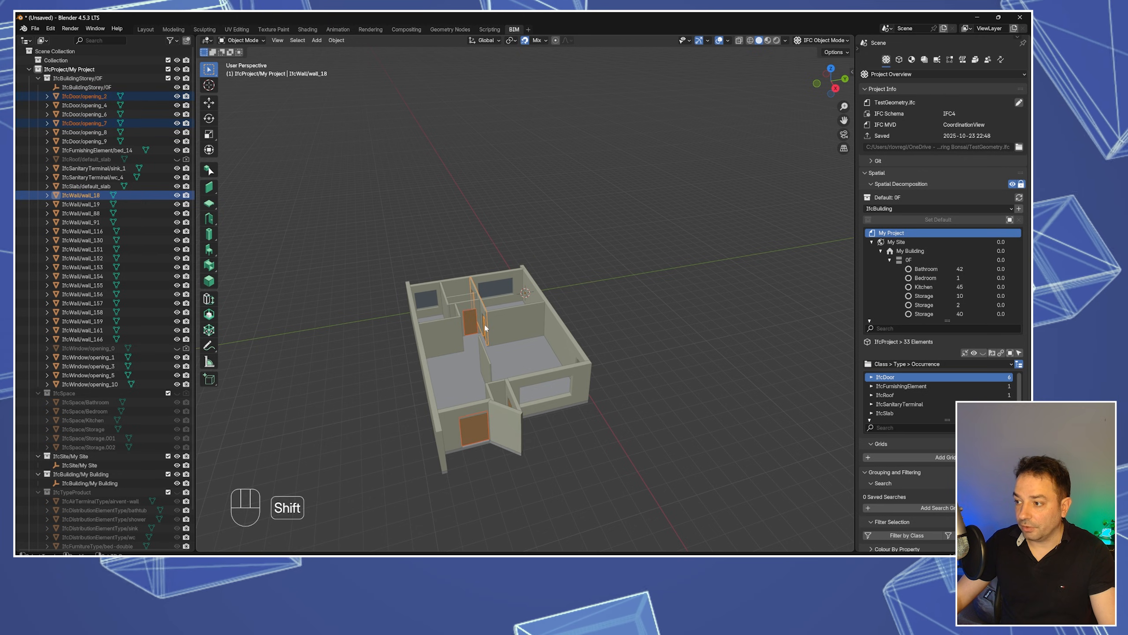
{"action": "left_click", "coordinate": [477, 425]}
{"action": "left_click", "coordinate": [177, 96]}
{"action": "left_click", "coordinate": [186, 97]}
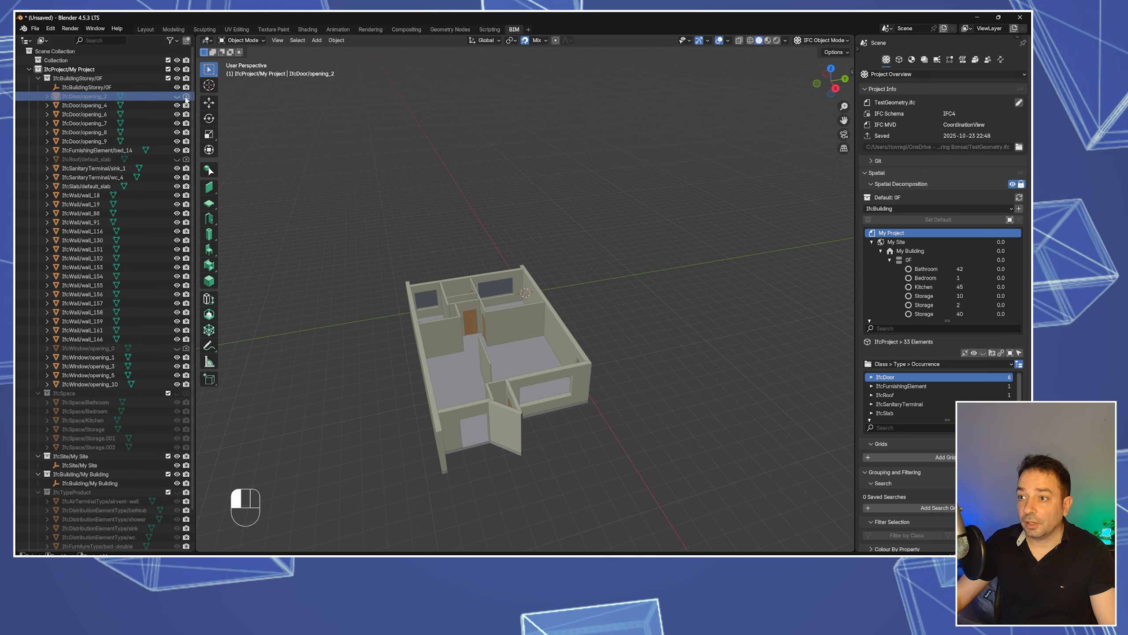
- Hide the interior doors IfcDoor/opening_7 and IfcDoor/opening_4 in the viewport and in renders
{"action": "left_click", "coordinate": [468, 327]}
{"action": "left_click", "coordinate": [177, 123]}
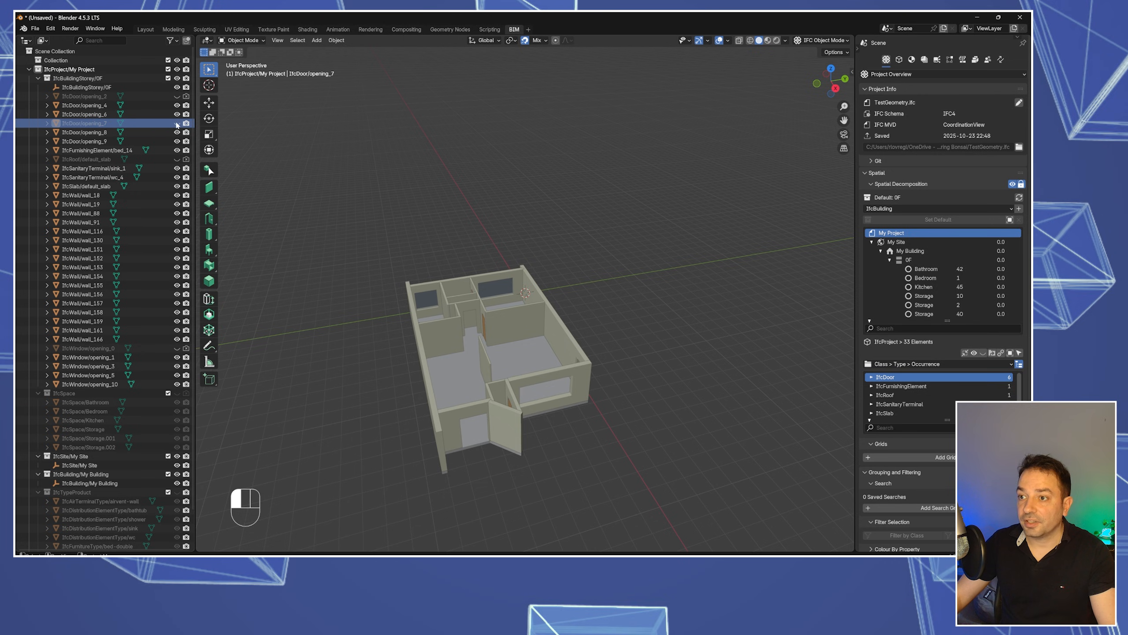
{"action": "left_click", "coordinate": [186, 123]}
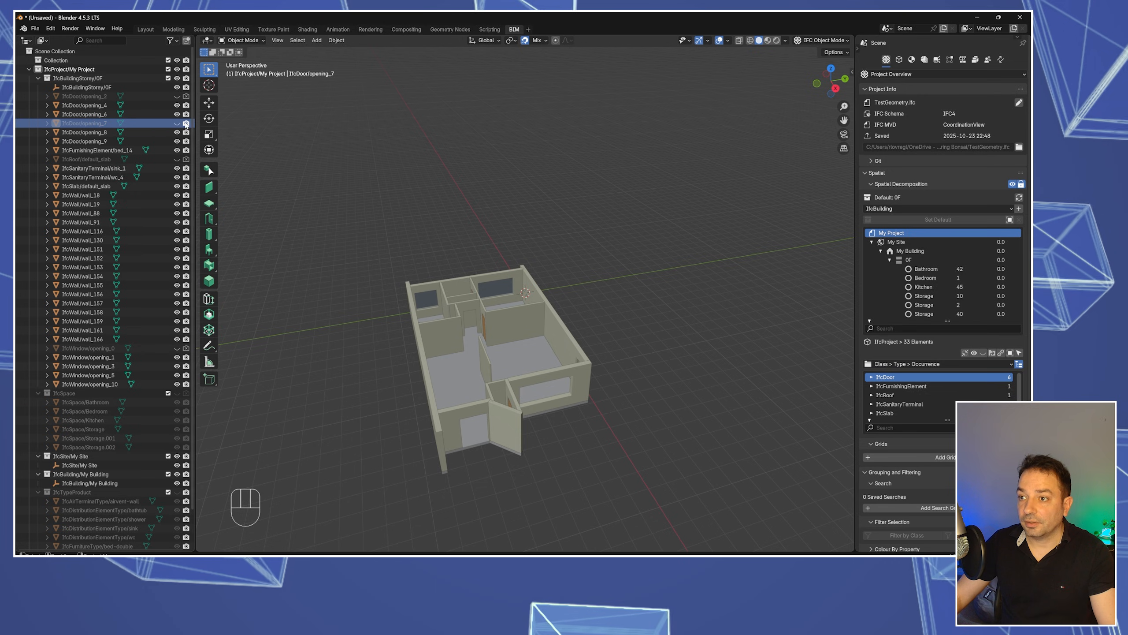
{"action": "left_click", "coordinate": [482, 331]}
{"action": "key", "text": "h"}
- Add a cube mesh at the scene origin next to the building
{"action": "mouse_move", "coordinate": [425, 463]}
{"action": "middle_mouse_down"}
{"action": "mouse_move", "coordinate": [466, 479]}
{"action": "mouse_move", "coordinate": [437, 459]}
{"action": "mouse_move", "coordinate": [425, 474]}
{"action": "mouse_move", "coordinate": [413, 466]}
{"action": "middle_mouse_up"}
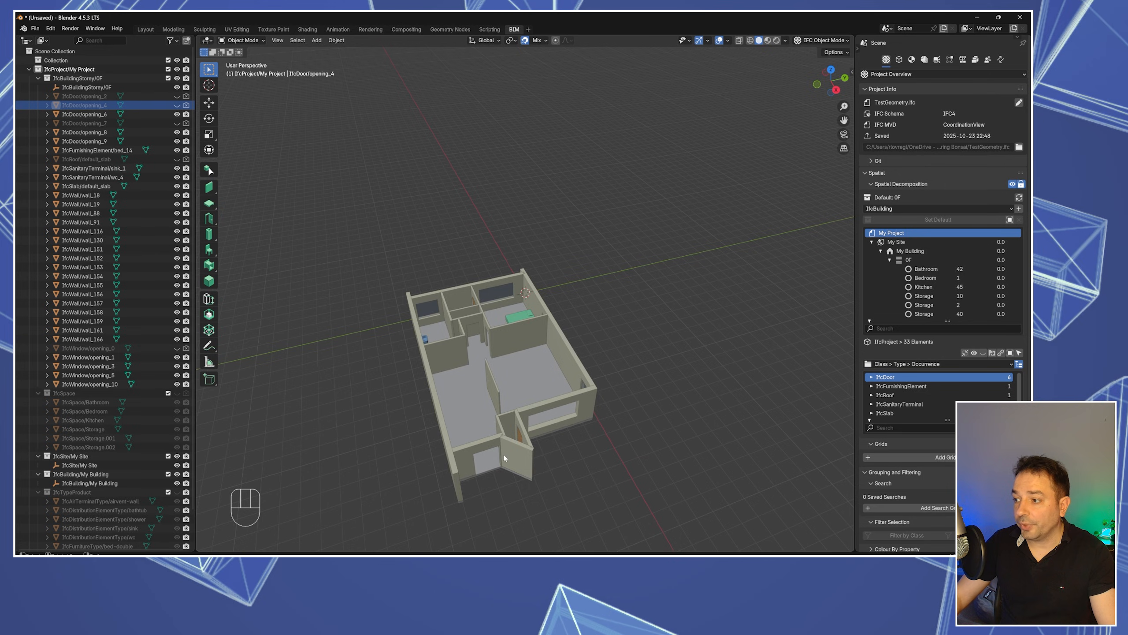
{"action": "scroll", "coordinate": [513, 461], "scroll_direction": "down", "scroll_amount": 2}
{"action": "middle_click_drag", "start_coordinate": [506, 473], "coordinate": [505, 461]}
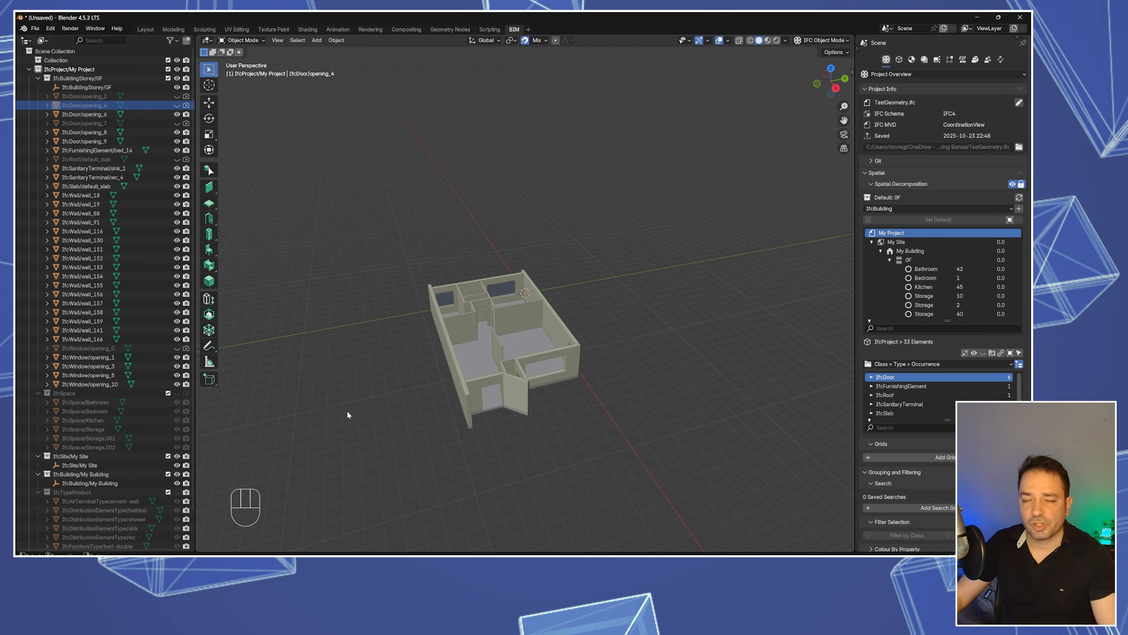
{"action": "key", "text": "shift"}
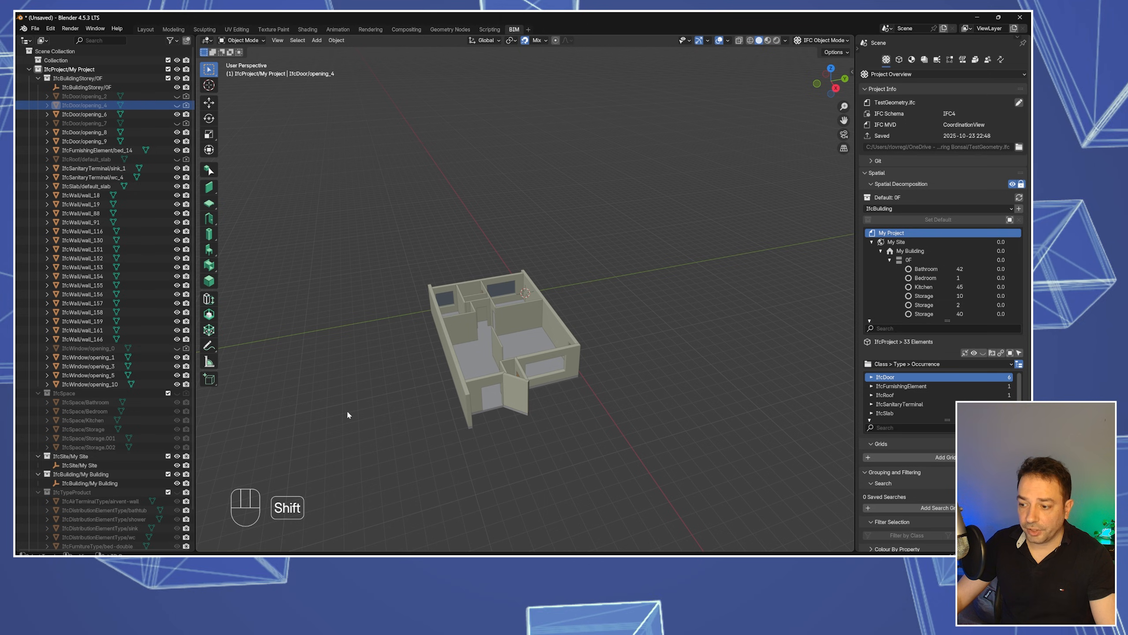
{"action": "key", "text": "shift+a"}
{"action": "mouse_move", "coordinate": [347, 376]}
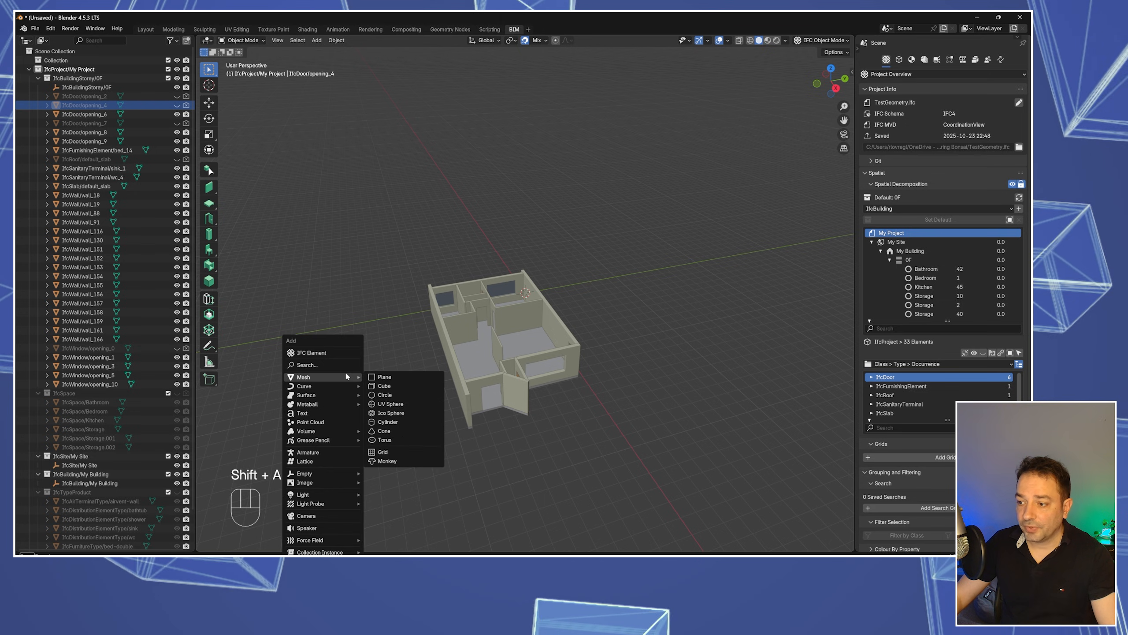
{"action": "left_click", "coordinate": [392, 386]}
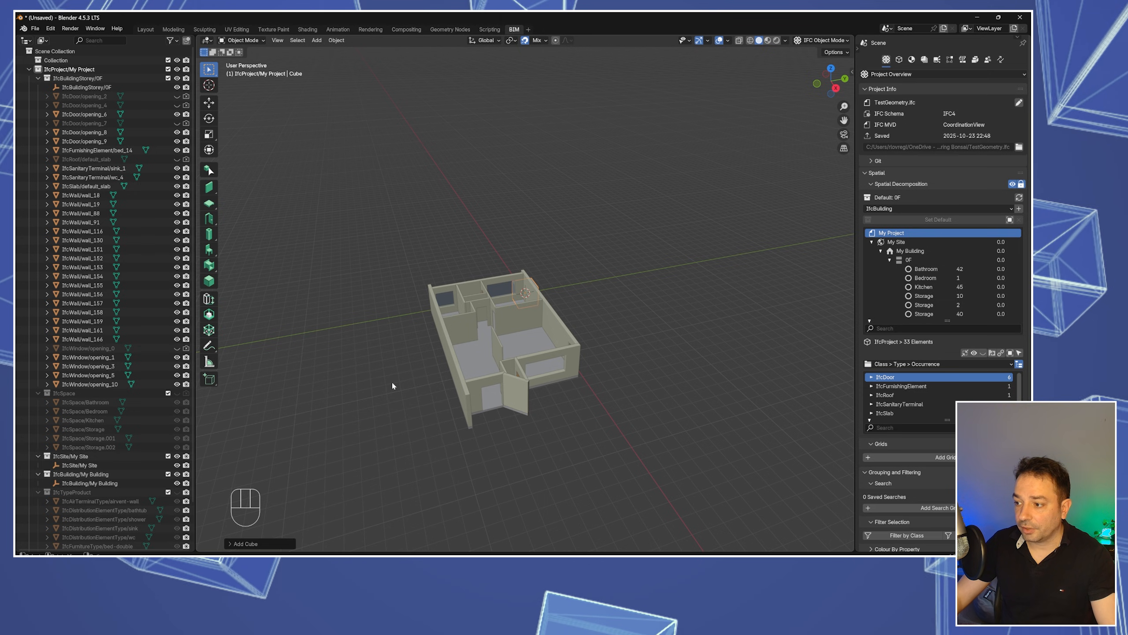
- Show the cube's transform values and set its Y scale and X scale to 100 to form a ground slab
{"action": "middle_click_drag", "start_coordinate": [555, 332], "coordinate": [517, 275]}
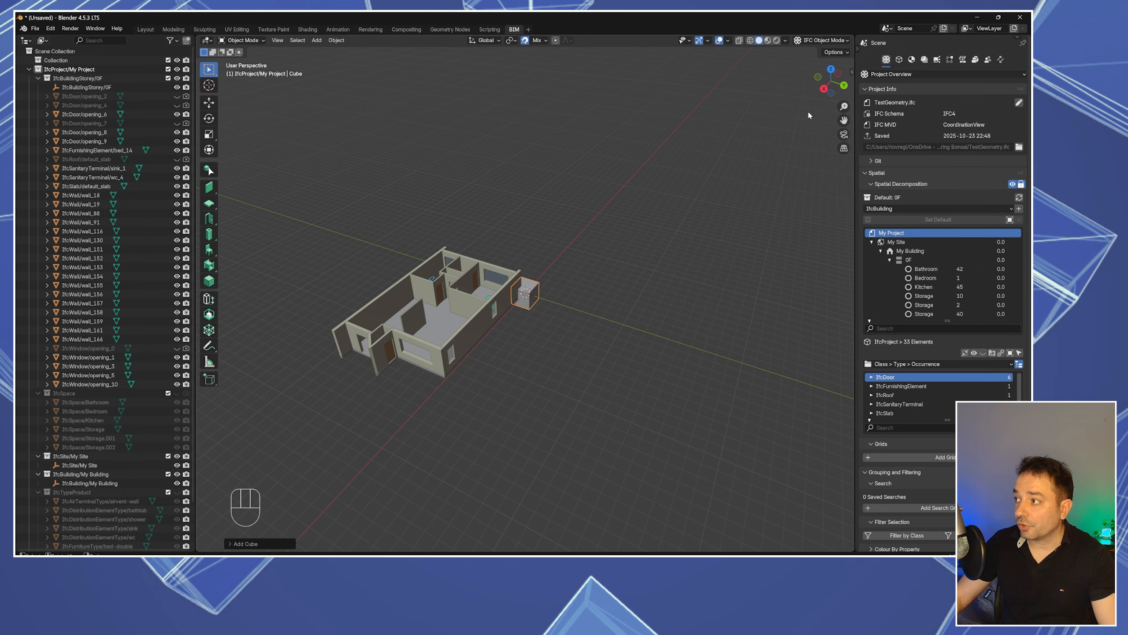
{"action": "left_click", "coordinate": [851, 73]}
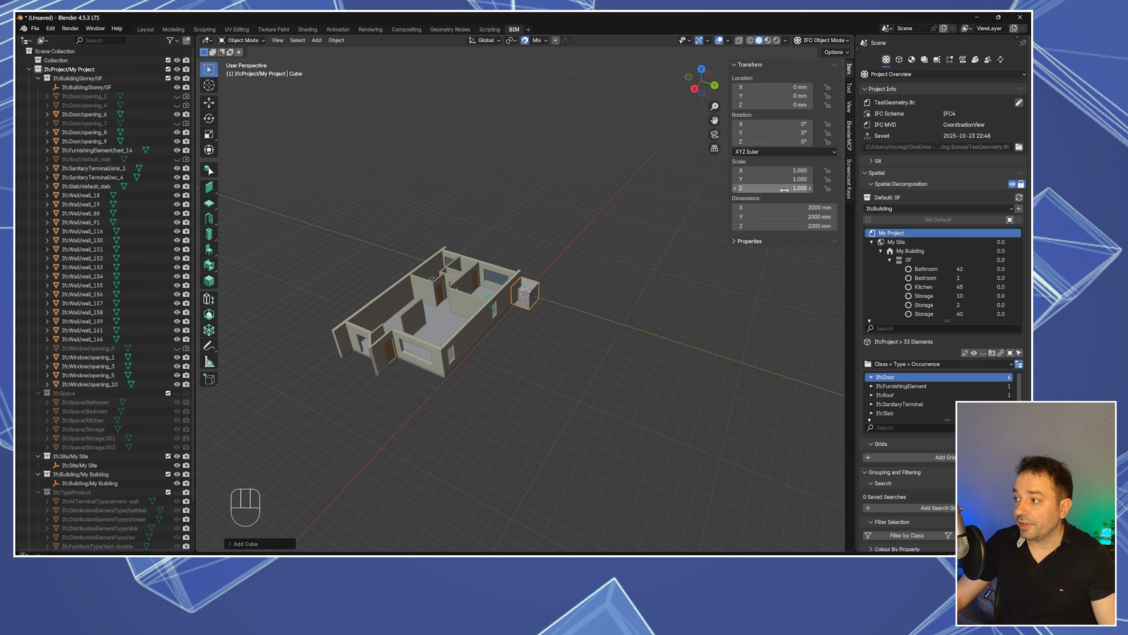
{"action": "left_click_drag", "start_coordinate": [784, 179], "coordinate": [835, 179]}
{"action": "left_click", "coordinate": [769, 179]}
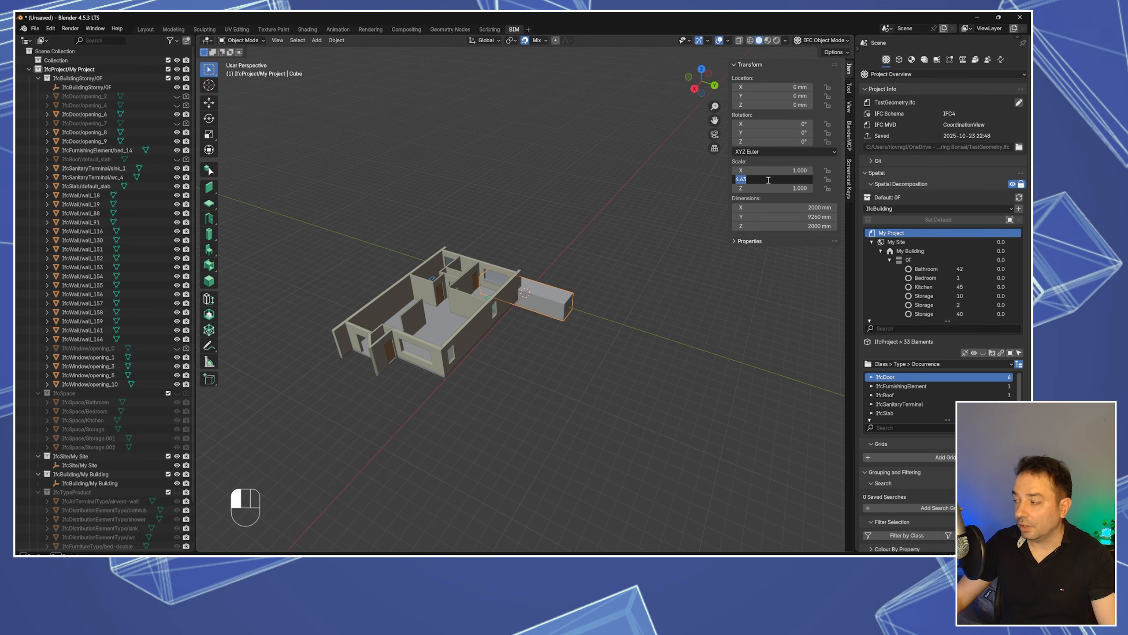
{"action": "type", "text": "100"}
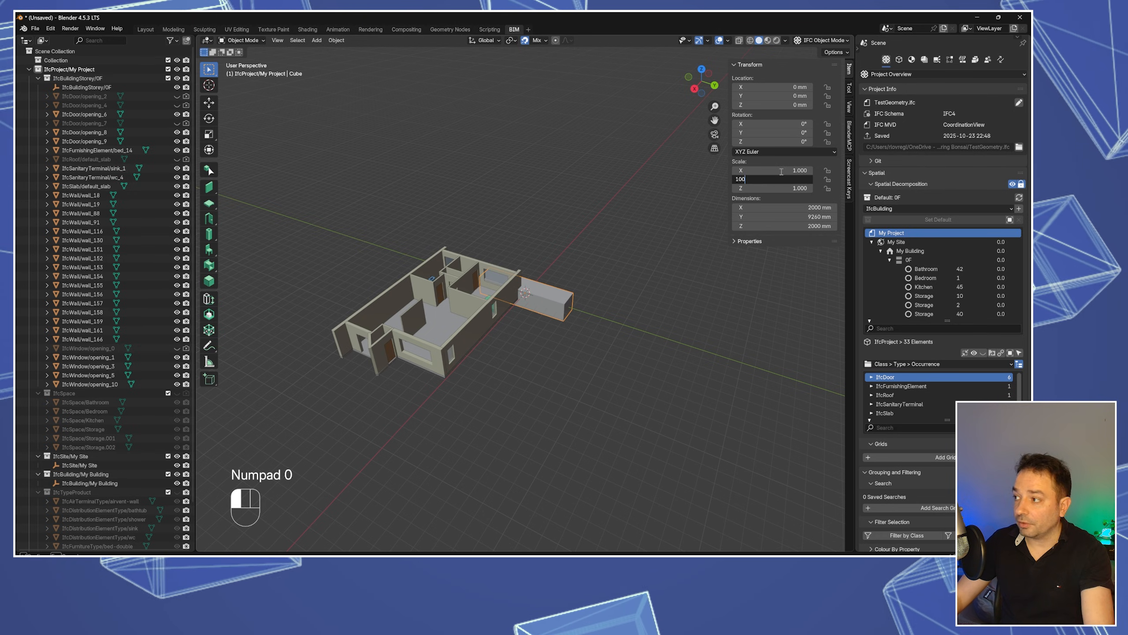
{"action": "key", "text": "Return"}
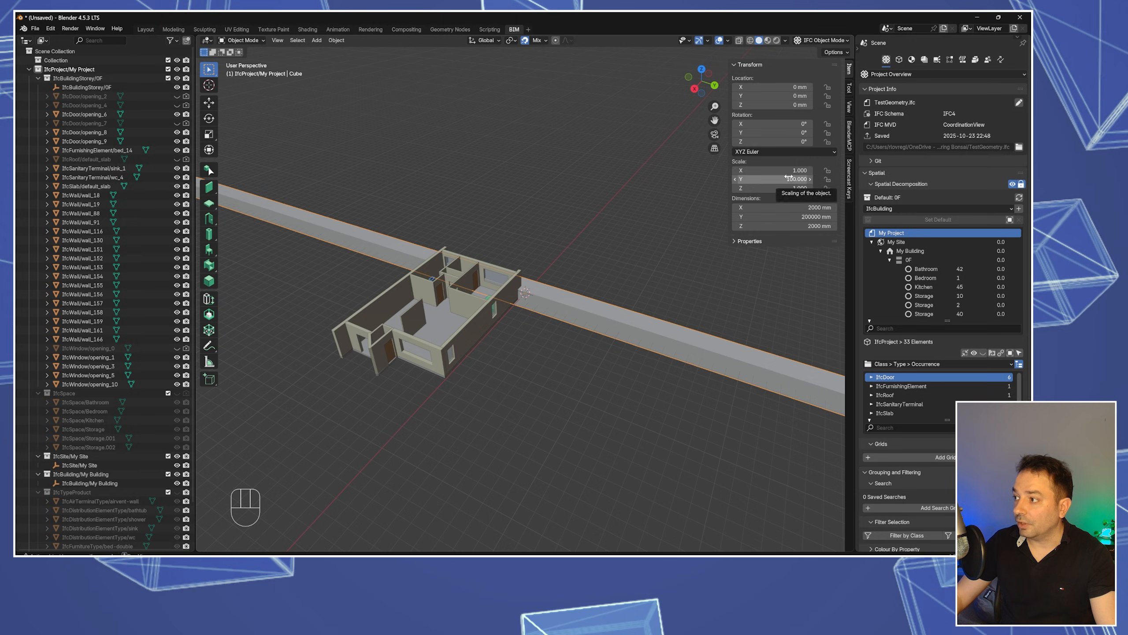
{"action": "left_click", "coordinate": [789, 170]}
{"action": "type", "text": "1000"}
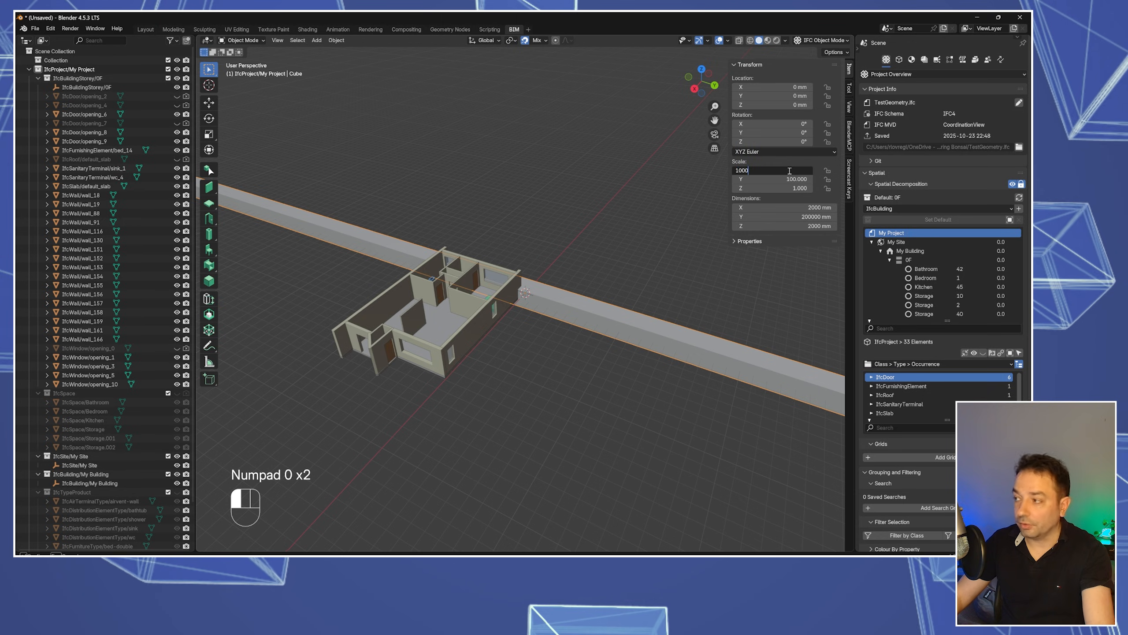
{"action": "key", "text": "BackSpace"}
{"action": "key", "text": "Return"}
- Lower the ground cube beneath the building to a Z location of about -1240 mm
{"action": "middle_click_drag", "start_coordinate": [625, 226], "coordinate": [566, 274]}
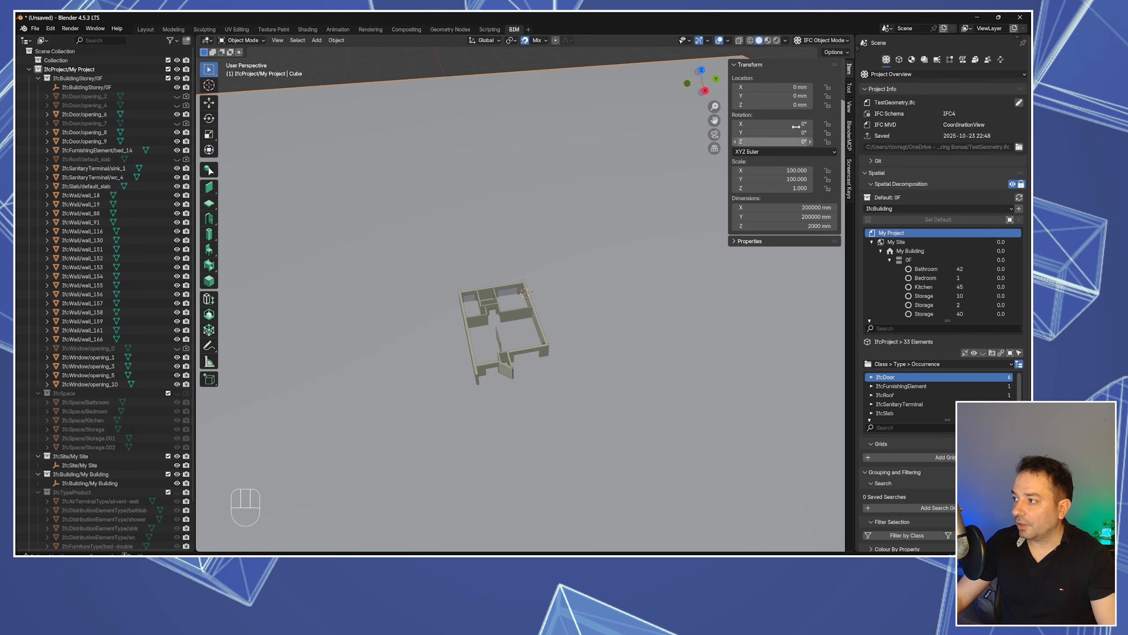
{"action": "left_click_drag", "start_coordinate": [786, 105], "coordinate": [768, 105]}
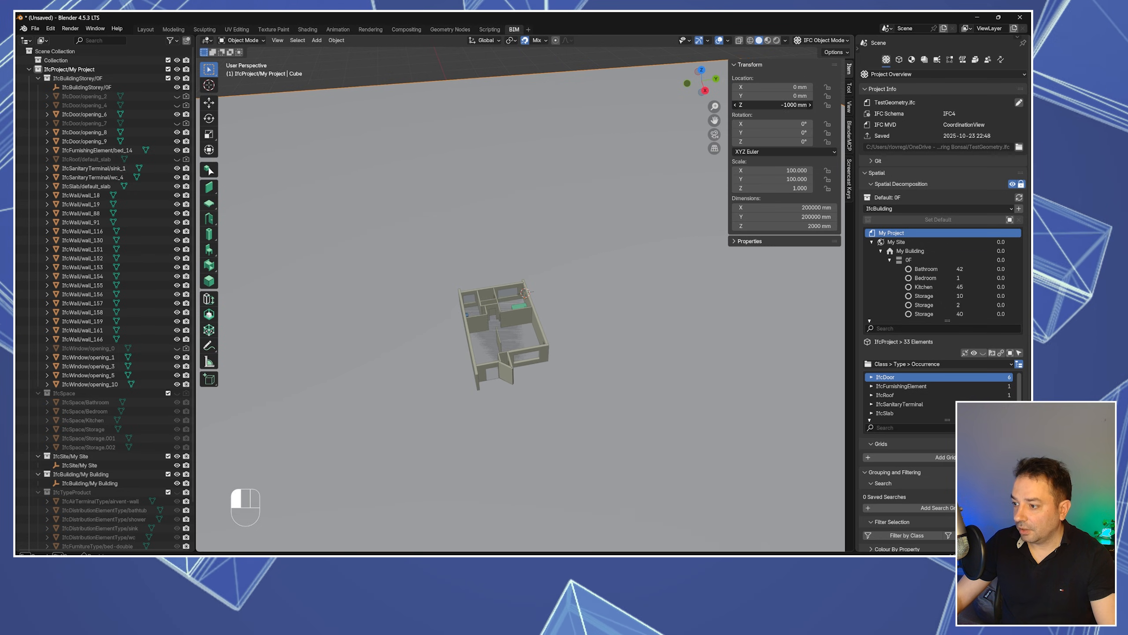
{"action": "middle_click_drag", "start_coordinate": [615, 261], "coordinate": [688, 212]}
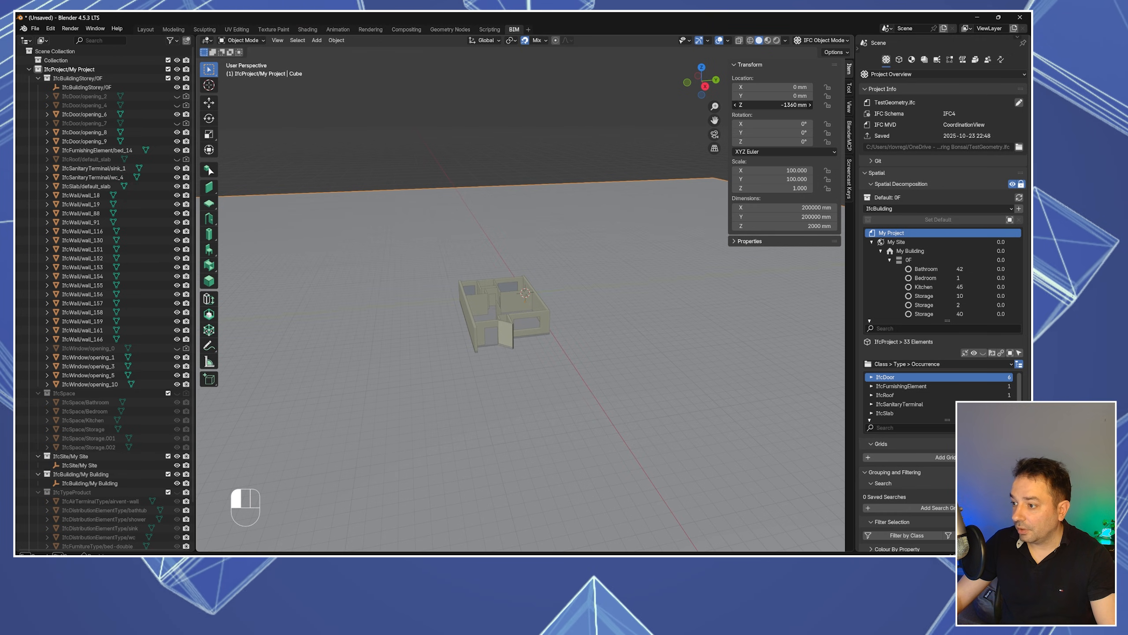
{"action": "left_click_drag", "start_coordinate": [773, 105], "coordinate": [777, 105]}
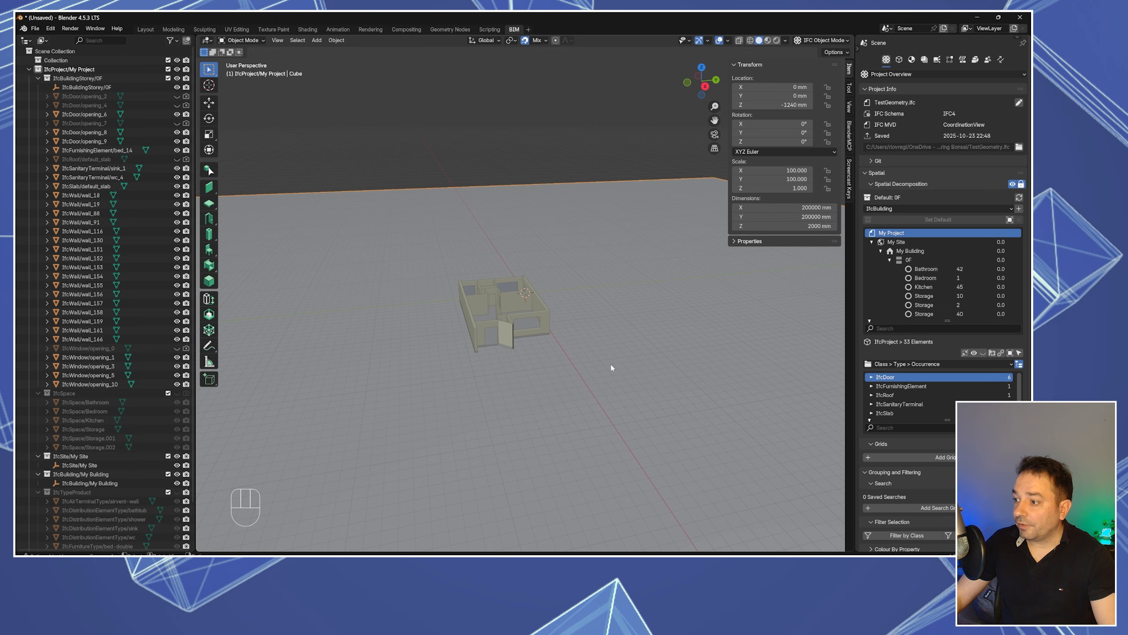
- Widen the properties editor beside the viewport so its category tabs and settings have enough room
{"action": "mouse_move", "coordinate": [613, 370]}
{"action": "middle_mouse_down"}
{"action": "mouse_move", "coordinate": [581, 367]}
{"action": "mouse_move", "coordinate": [563, 386]}
{"action": "mouse_move", "coordinate": [621, 386]}
{"action": "mouse_move", "coordinate": [625, 363]}
{"action": "middle_mouse_up"}
{"action": "scroll", "coordinate": [590, 402], "scroll_direction": "up", "scroll_amount": 2}
{"action": "middle_click_drag", "start_coordinate": [588, 407], "coordinate": [563, 378]}
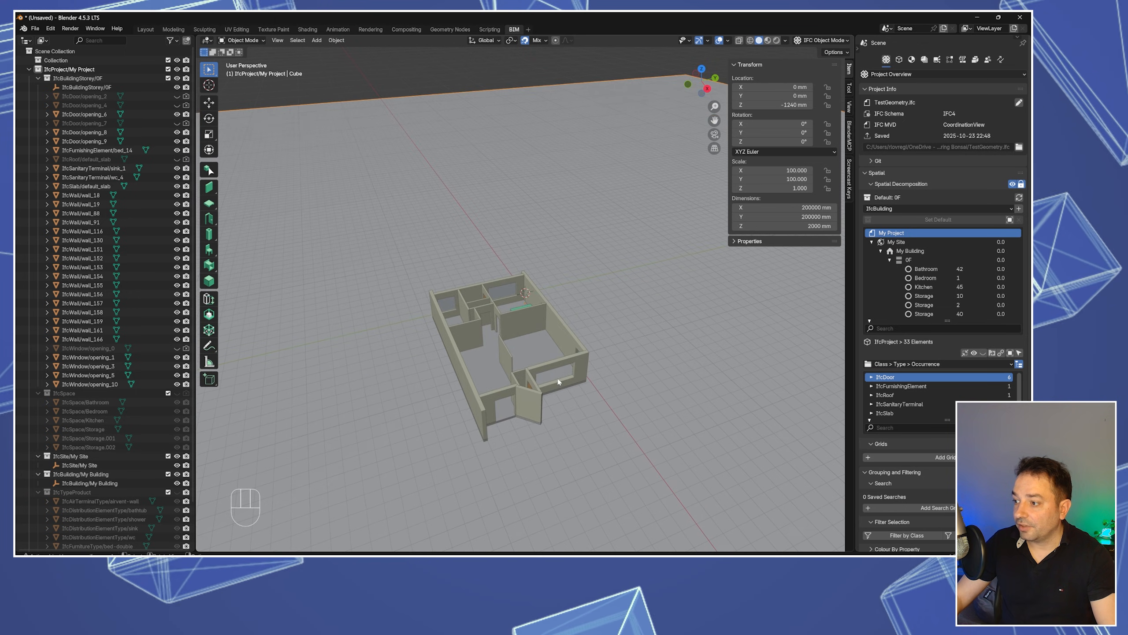
{"action": "left_click", "coordinate": [567, 358]}
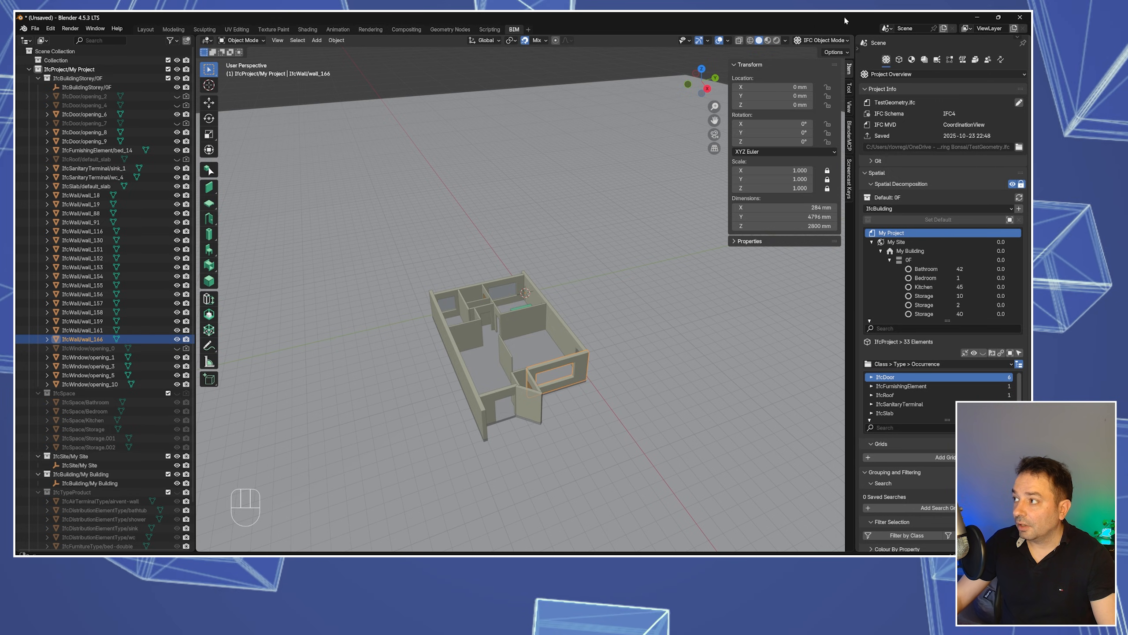
{"action": "left_click_drag", "start_coordinate": [858, 51], "coordinate": [860, 53]}
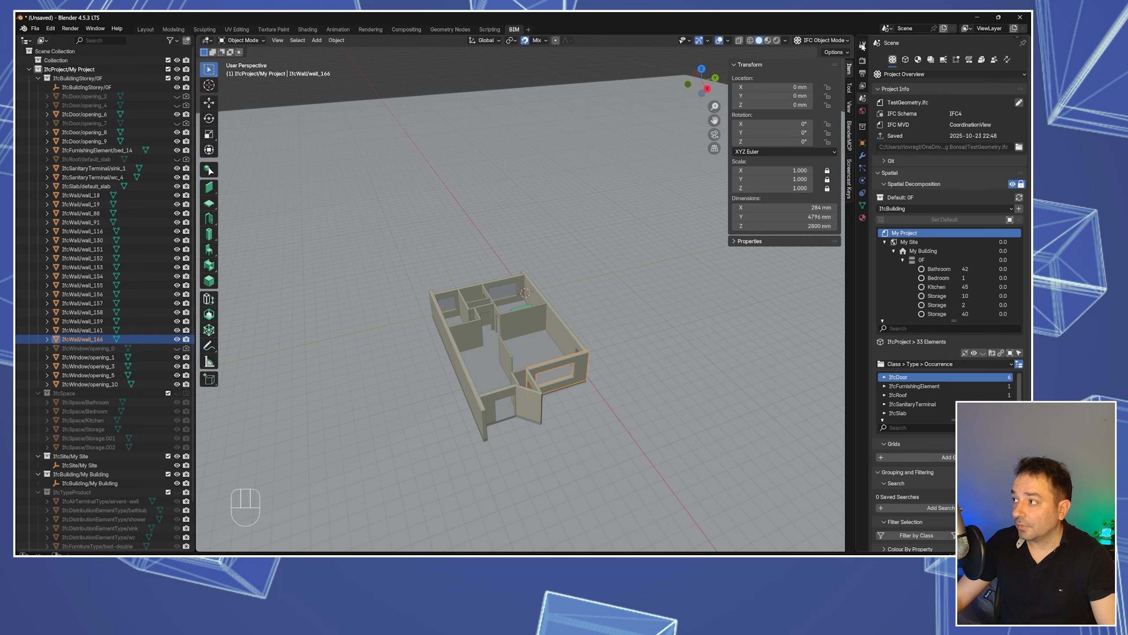
{"action": "left_click_drag", "start_coordinate": [853, 102], "coordinate": [741, 102]}
- Assign the existing Default Slab Style material to the ground cube
{"action": "left_click", "coordinate": [748, 218]}
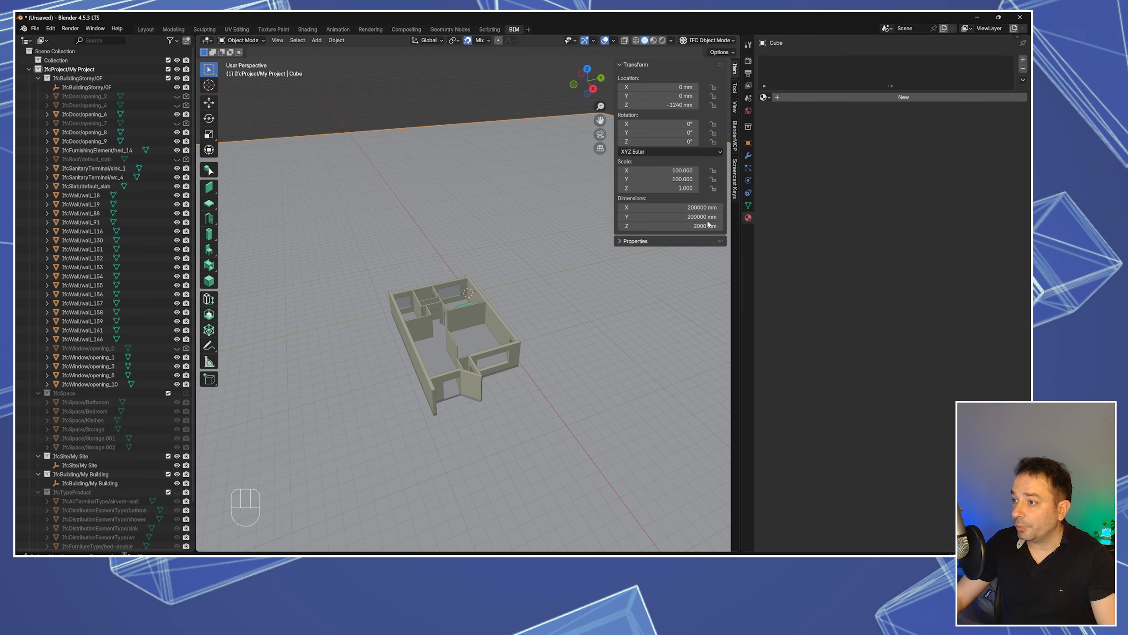
{"action": "left_click", "coordinate": [765, 97]}
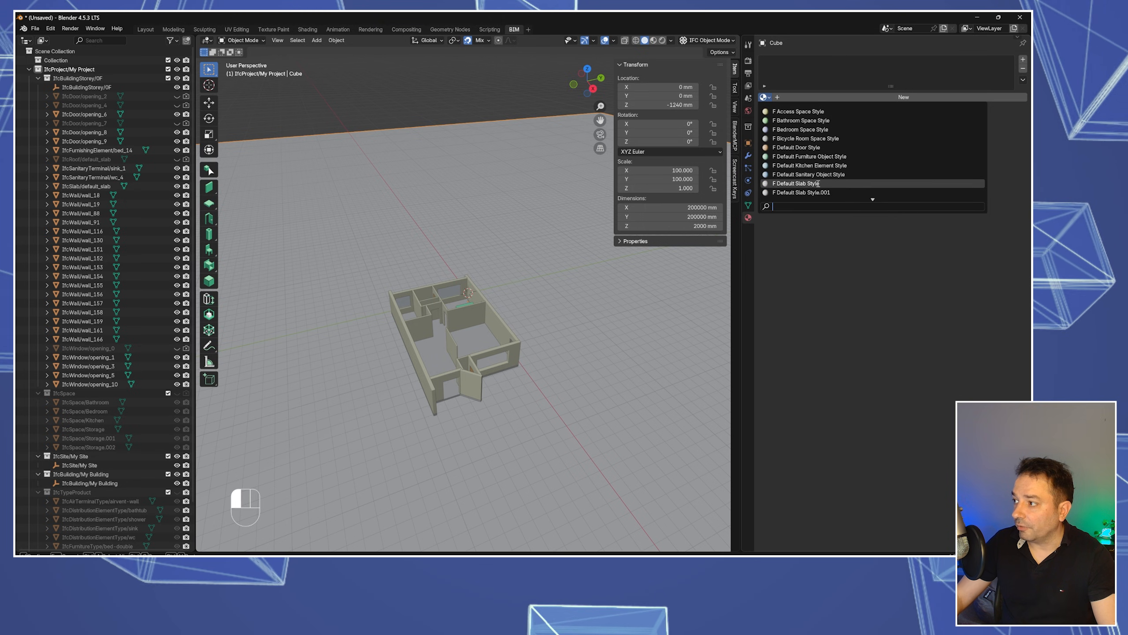
{"action": "left_click", "coordinate": [796, 182]}
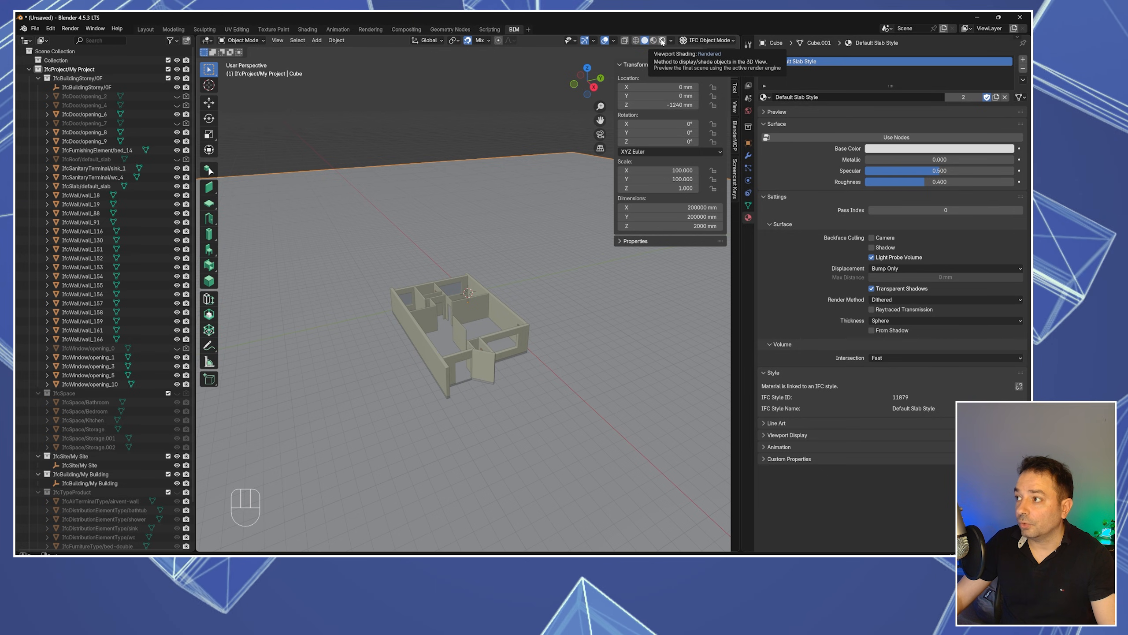
- Preview the scene in rendered viewport shading and add a Sun light at the 3D cursor
{"action": "left_click", "coordinate": [662, 41]}
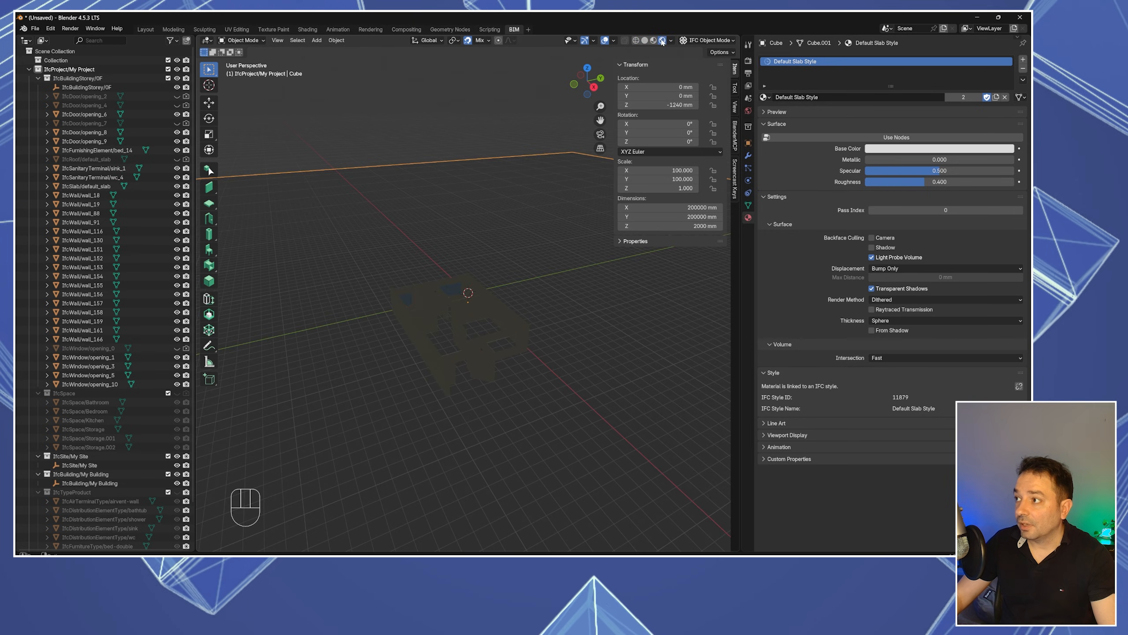
{"action": "middle_click_drag", "start_coordinate": [429, 396], "coordinate": [467, 356]}
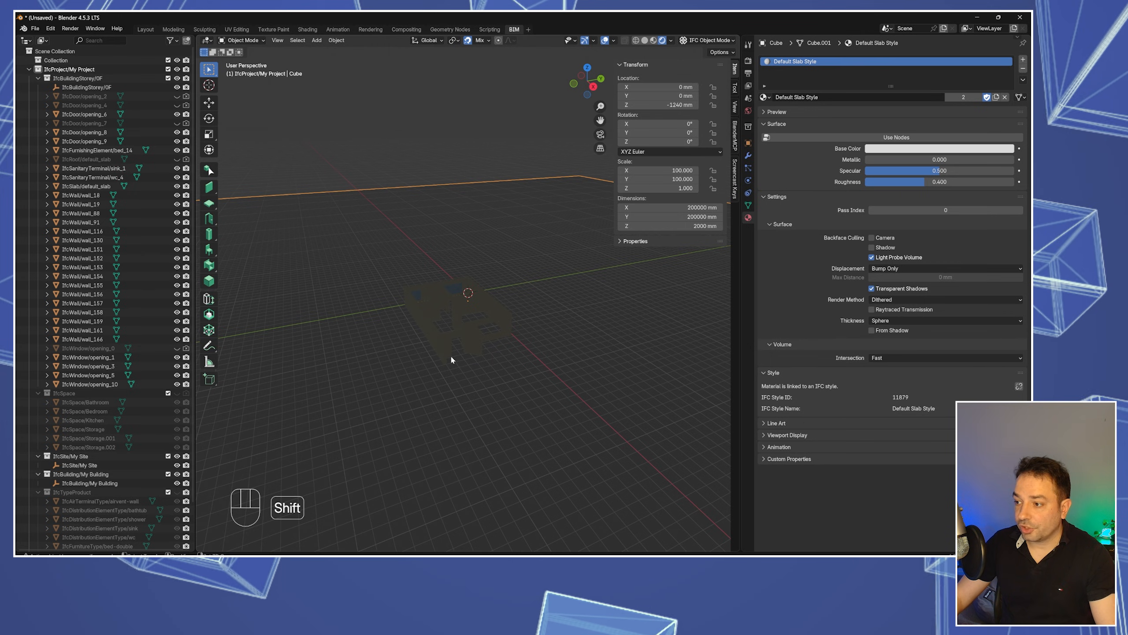
{"action": "key", "text": "shift+a"}
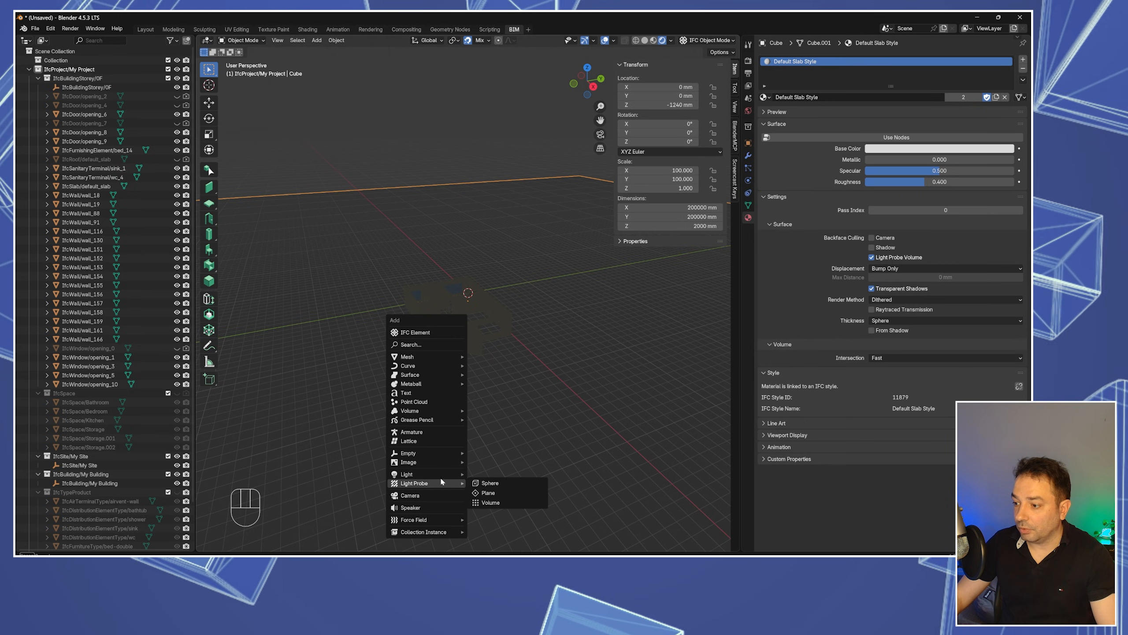
{"action": "mouse_move", "coordinate": [439, 474]}
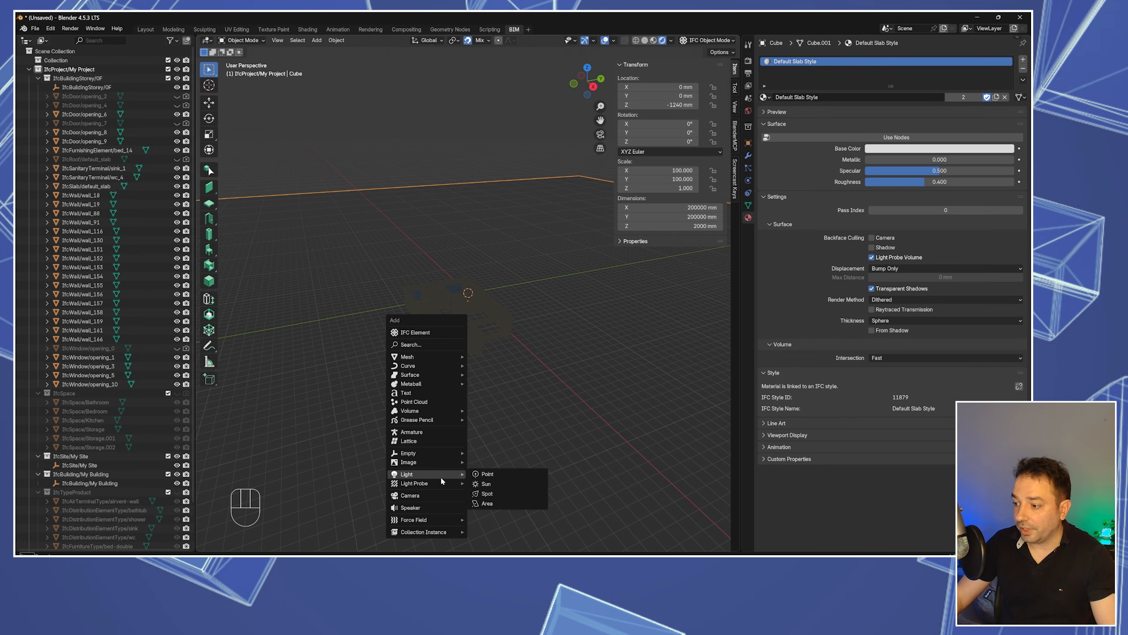
{"action": "left_click", "coordinate": [491, 484]}
- Raise the sun light above the building to a Z location of about 21560 mm
{"action": "middle_click_drag", "start_coordinate": [467, 378], "coordinate": [464, 350]}
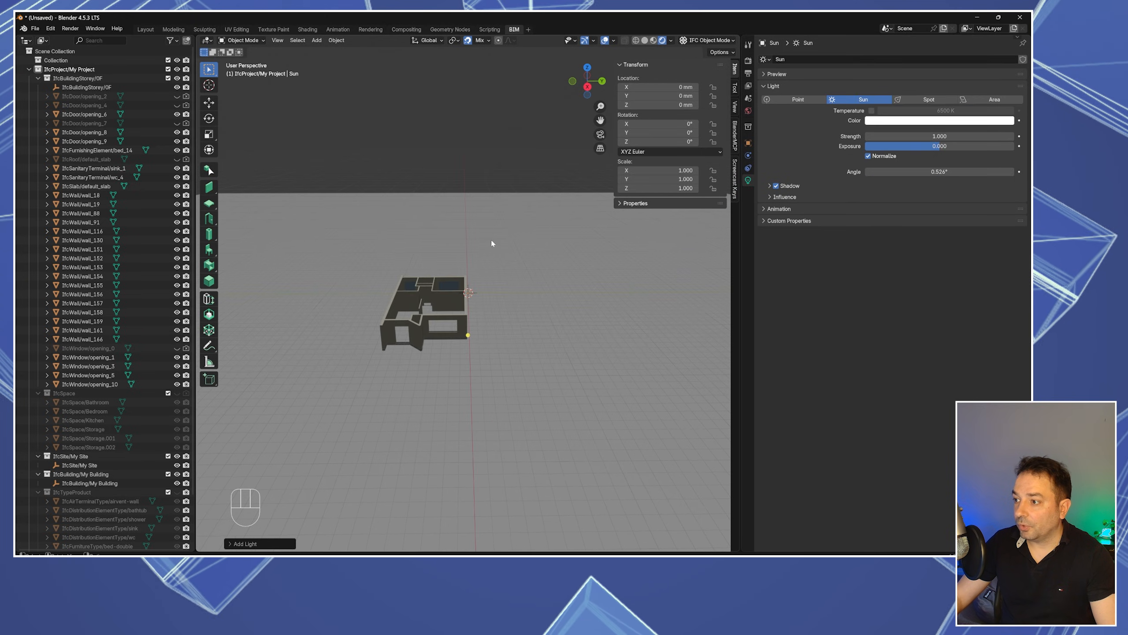
{"action": "left_click_drag", "start_coordinate": [631, 105], "coordinate": [667, 105]}
{"action": "middle_click_drag", "start_coordinate": [370, 280], "coordinate": [432, 290]}
{"action": "left_click_drag", "start_coordinate": [659, 105], "coordinate": [813, 105]}
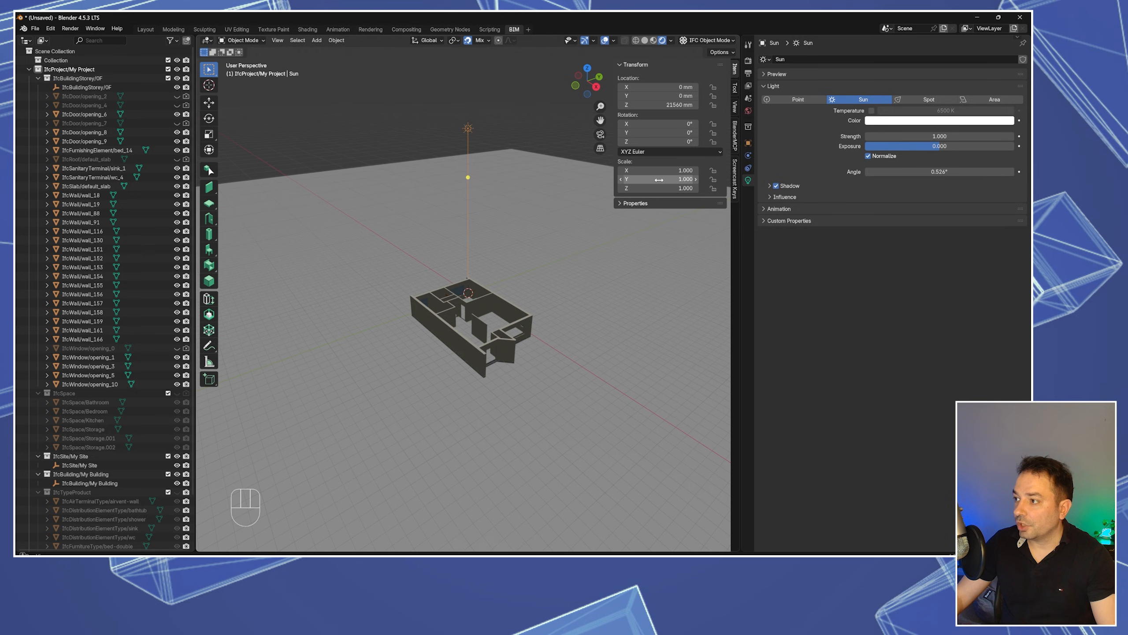
- Tilt the sun light to about 44° around X and -23° around Y so the walls cast angled shadows
{"action": "mouse_move", "coordinate": [658, 123]}
{"action": "left_mouse_down"}
{"action": "mouse_move", "coordinate": [700, 123]}
{"action": "mouse_move", "coordinate": [658, 124]}
{"action": "left_mouse_up"}
{"action": "mouse_move", "coordinate": [658, 133]}
{"action": "left_mouse_down"}
{"action": "mouse_move", "coordinate": [680, 133]}
{"action": "mouse_move", "coordinate": [660, 133]}
{"action": "left_mouse_up"}
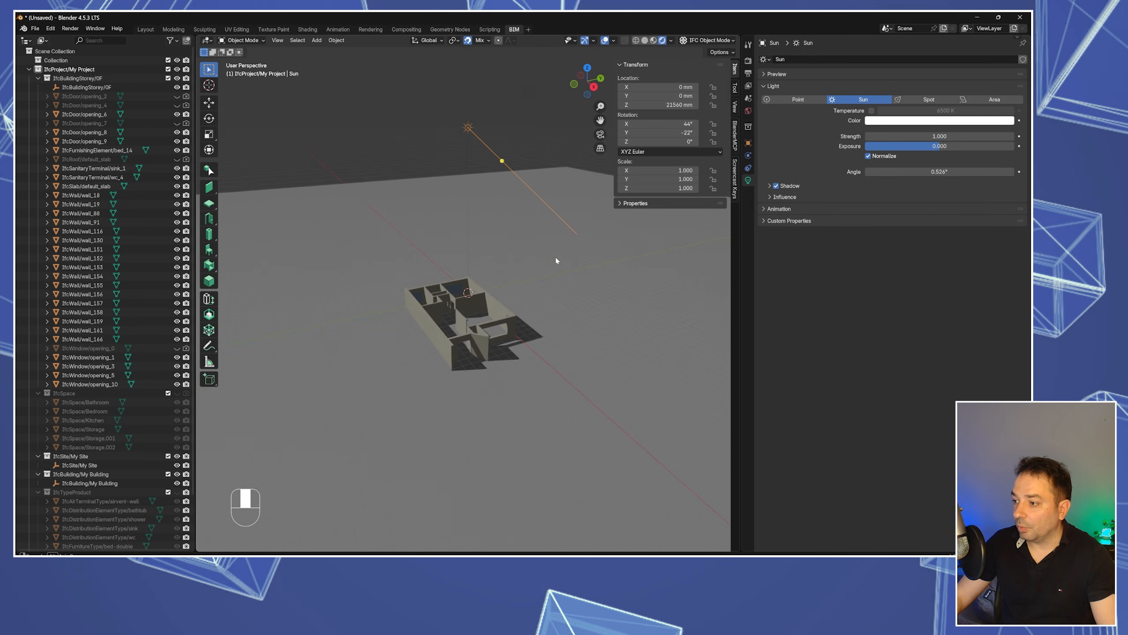
{"action": "middle_click_drag", "start_coordinate": [556, 257], "coordinate": [587, 250]}
{"action": "left_click_drag", "start_coordinate": [680, 132], "coordinate": [679, 131]}
{"action": "middle_click_drag", "start_coordinate": [529, 247], "coordinate": [527, 236]}
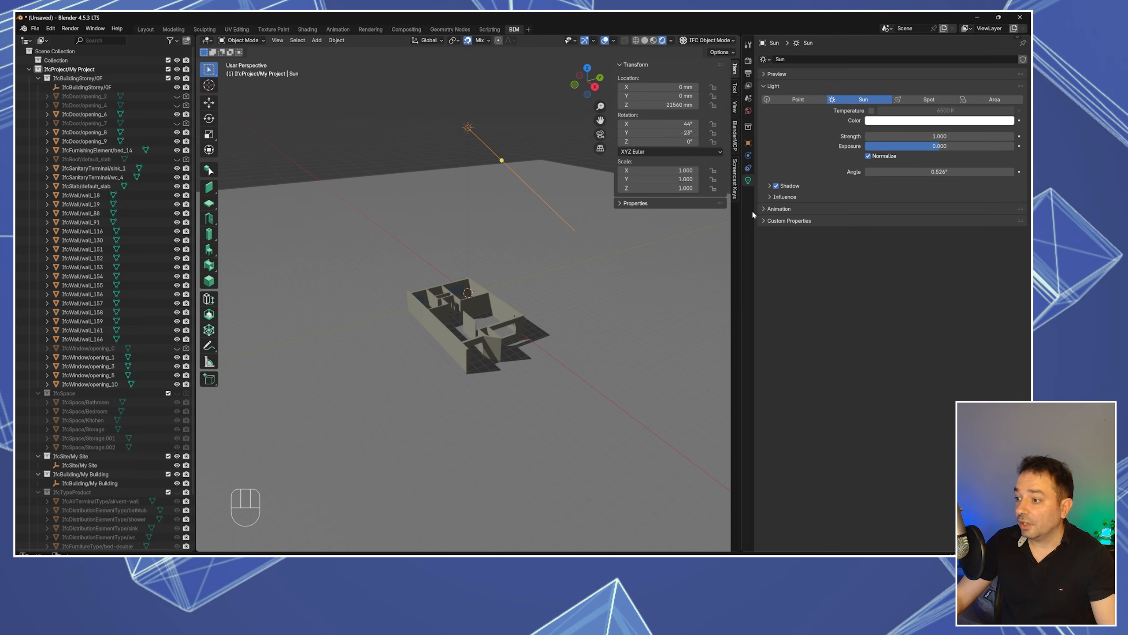
{"action": "middle_click_drag", "start_coordinate": [560, 322], "coordinate": [556, 319]}
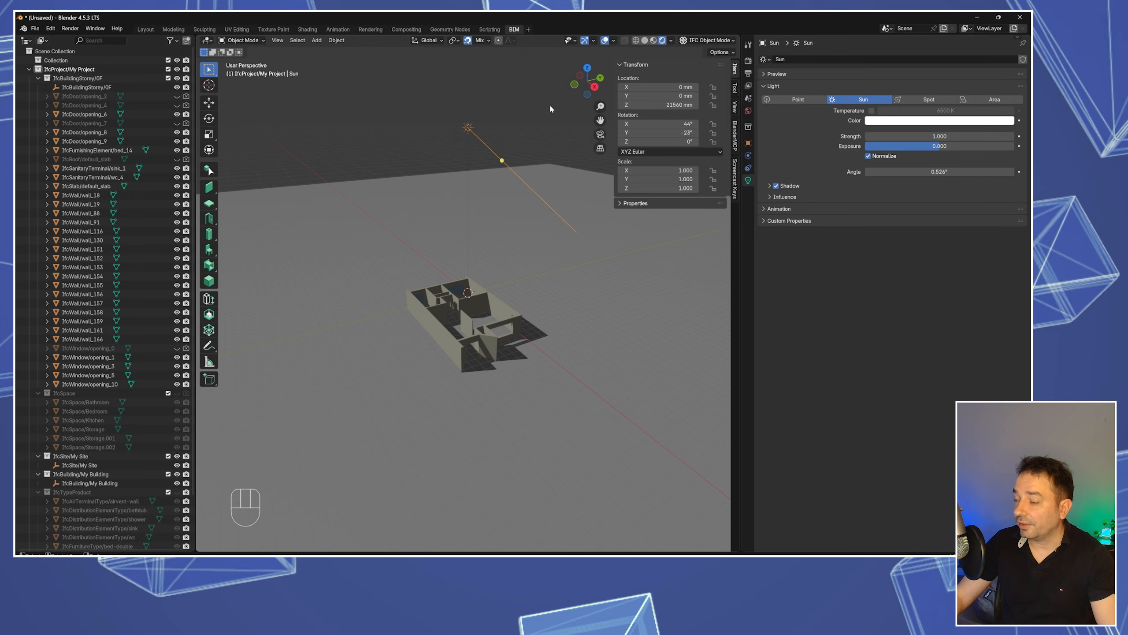
- Try a pale yellow color for the sun light and undo the color change
{"action": "left_click", "coordinate": [920, 121]}
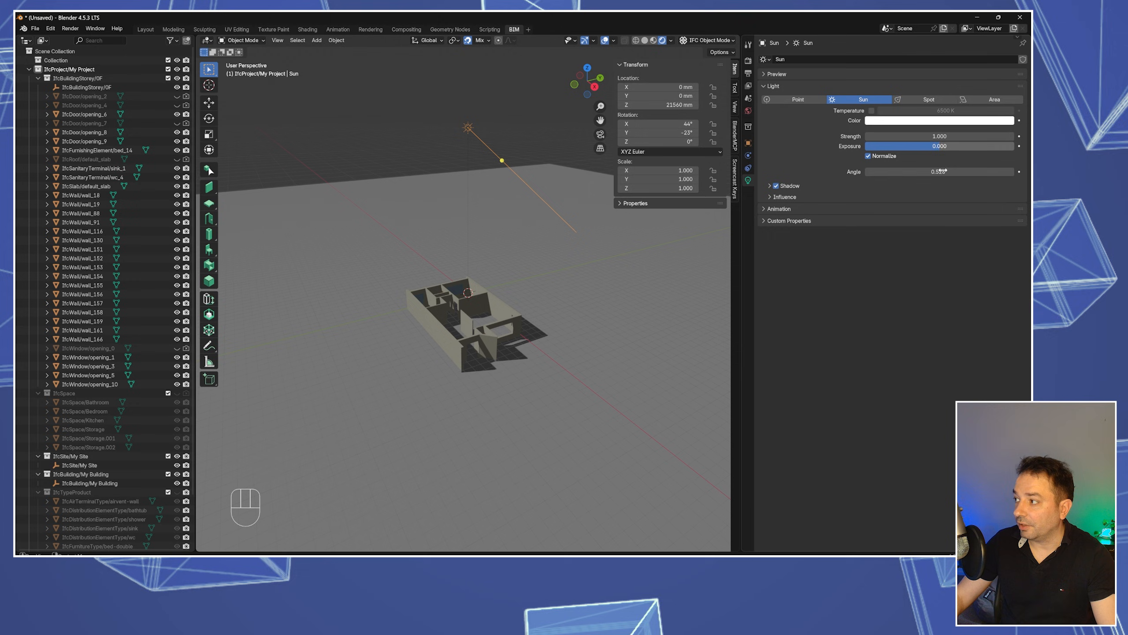
{"action": "left_click", "coordinate": [927, 121]}
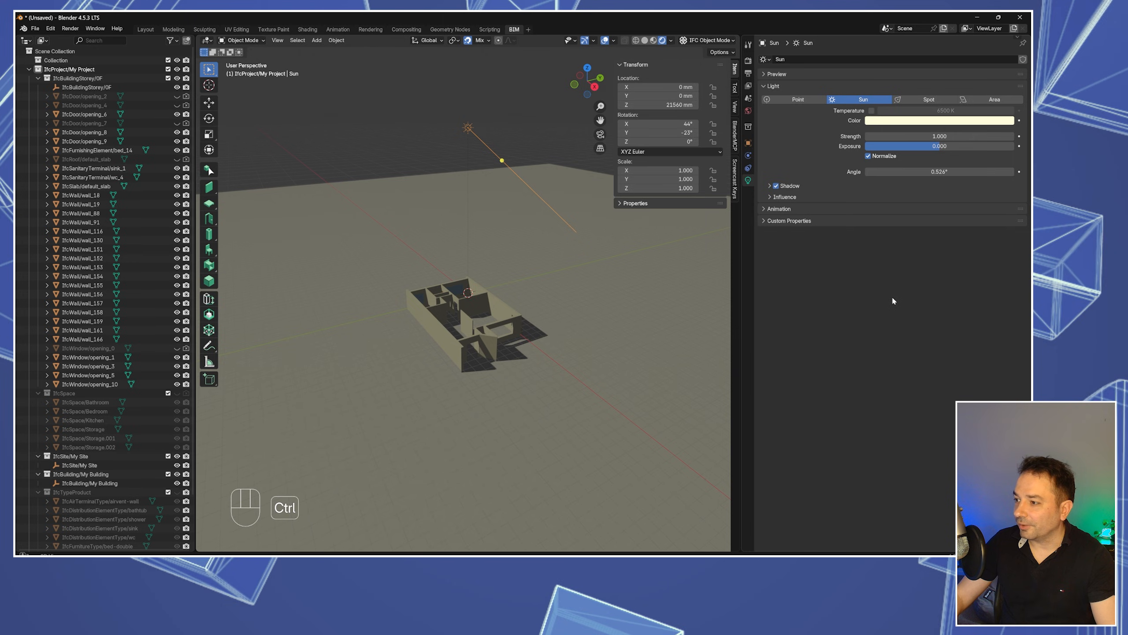
{"action": "key", "text": "ctrl+z"}
- Soften the sun's shadows with an angle of 51° and raise its strength to about 1.14
{"action": "mouse_move", "coordinate": [934, 172]}
{"action": "left_mouse_down"}
{"action": "mouse_move", "coordinate": [973, 171]}
{"action": "mouse_move", "coordinate": [906, 171]}
{"action": "mouse_move", "coordinate": [922, 174]}
{"action": "left_mouse_up"}
{"action": "left_click", "coordinate": [902, 173]}
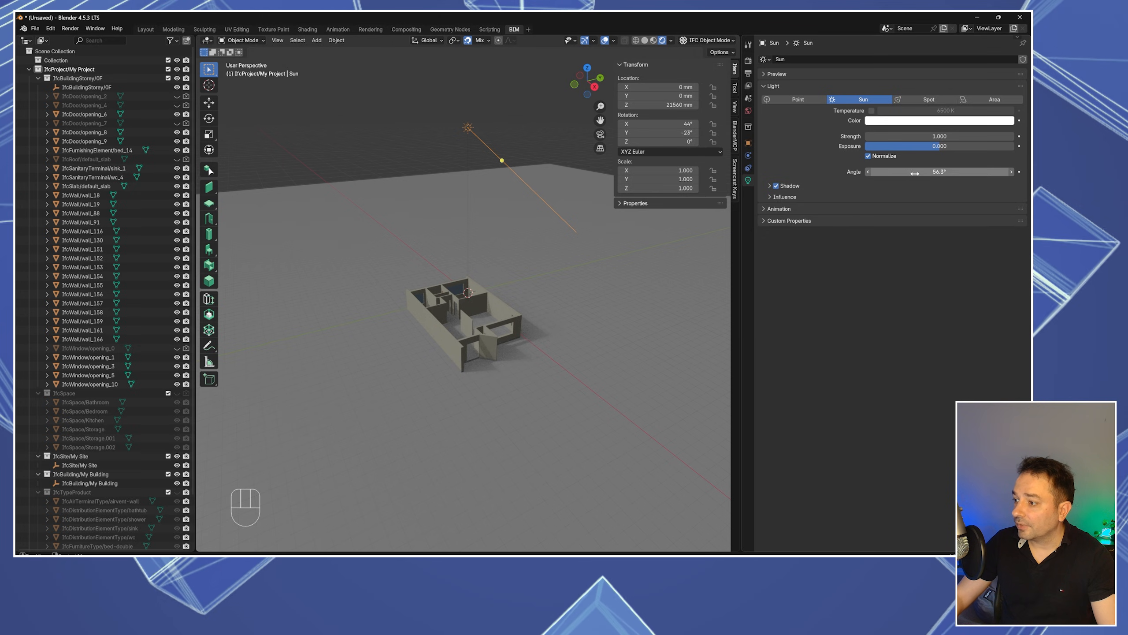
{"action": "type", "text": "51"}
{"action": "key", "text": "Return"}
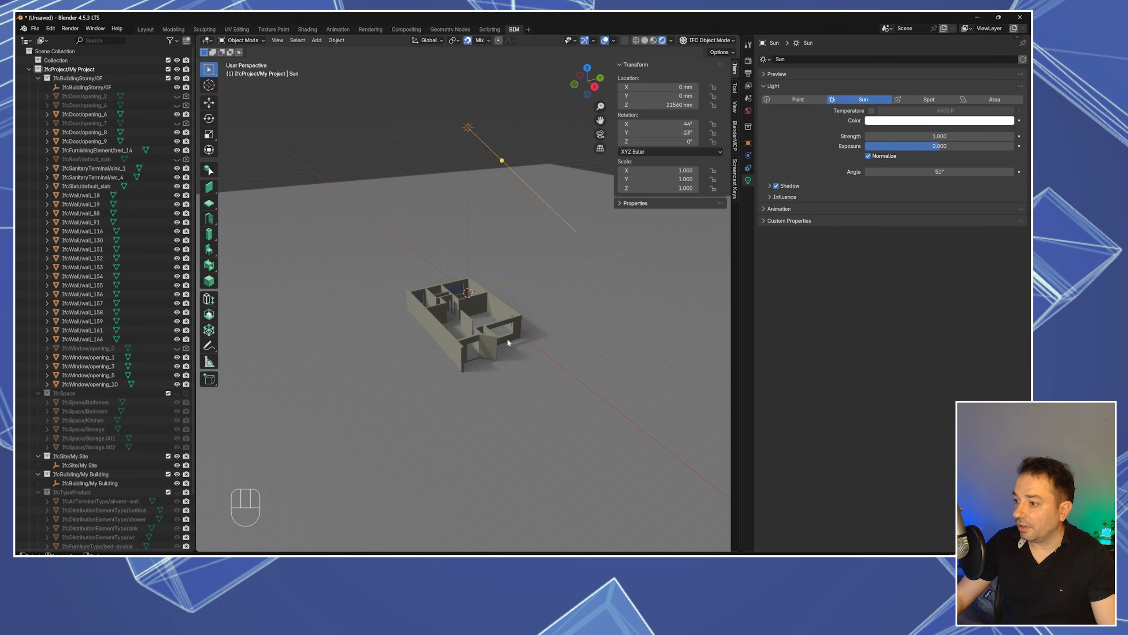
{"action": "scroll", "coordinate": [474, 358], "scroll_direction": "up", "scroll_amount": 4}
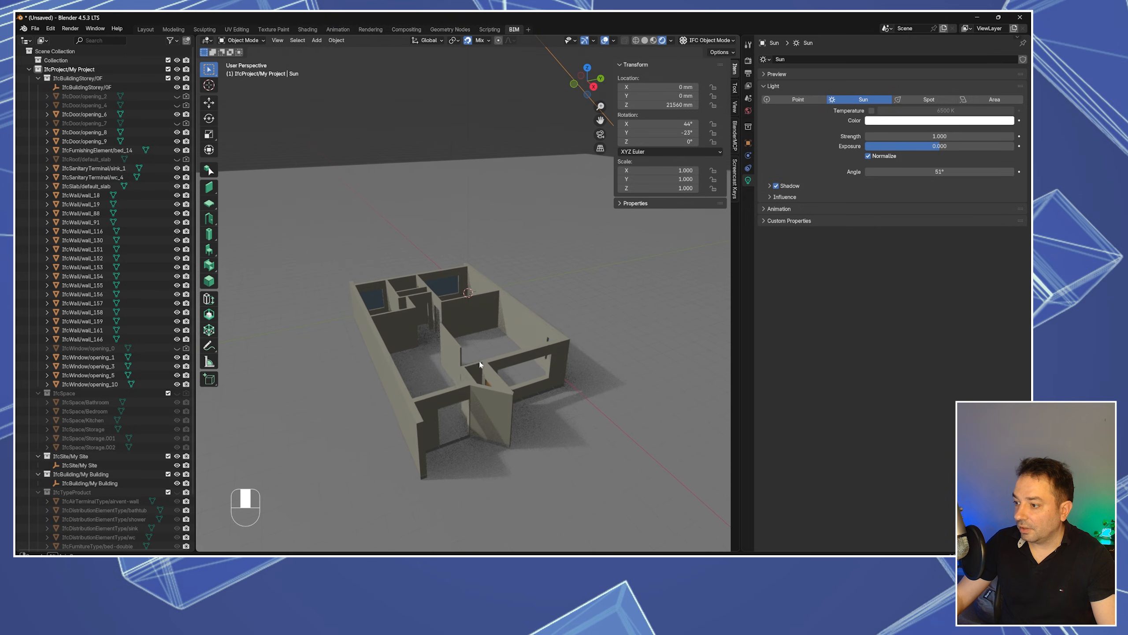
{"action": "scroll", "coordinate": [480, 364], "scroll_direction": "up", "scroll_amount": 2}
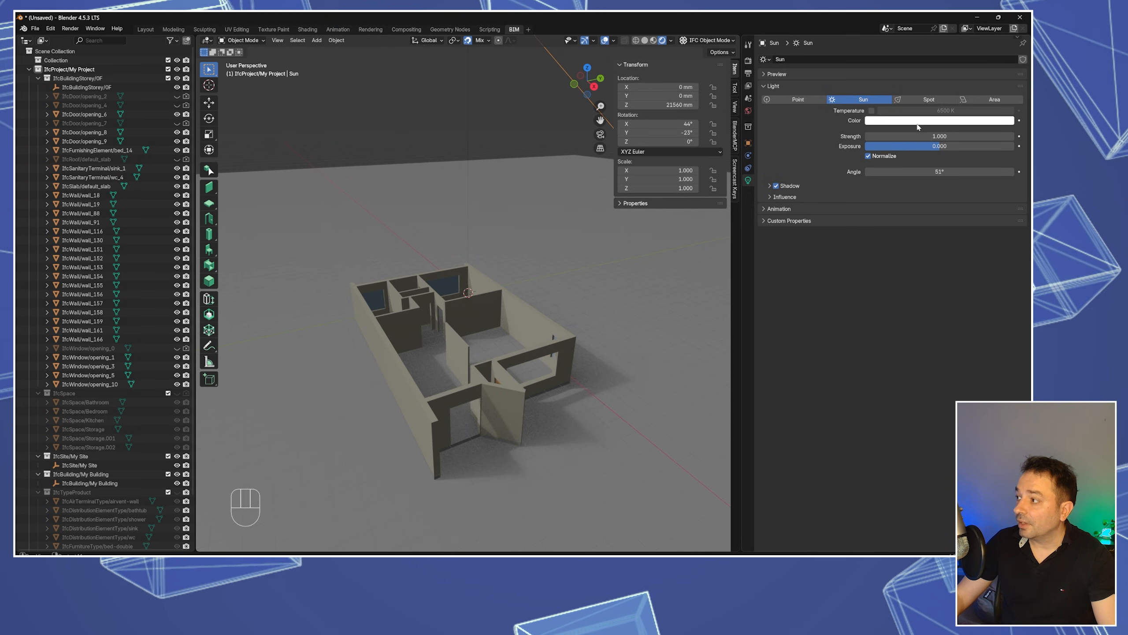
{"action": "left_click_drag", "start_coordinate": [938, 146], "coordinate": [959, 136]}
{"action": "key", "text": "ctrl+z"}
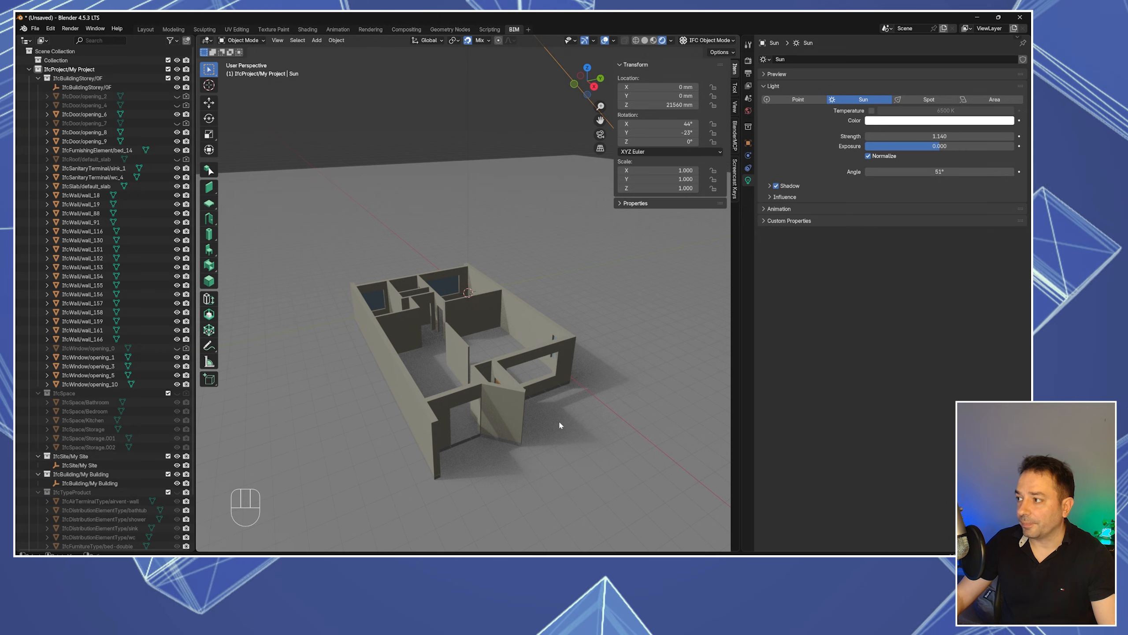
- Snap the selected sun light to the 3D cursor
{"action": "scroll", "coordinate": [551, 414], "scroll_direction": "down", "scroll_amount": 4}
{"action": "mouse_move", "coordinate": [551, 414]}
{"action": "middle_mouse_down"}
{"action": "mouse_move", "coordinate": [495, 422]}
{"action": "mouse_move", "coordinate": [496, 448]}
{"action": "mouse_move", "coordinate": [539, 426]}
{"action": "middle_mouse_up"}
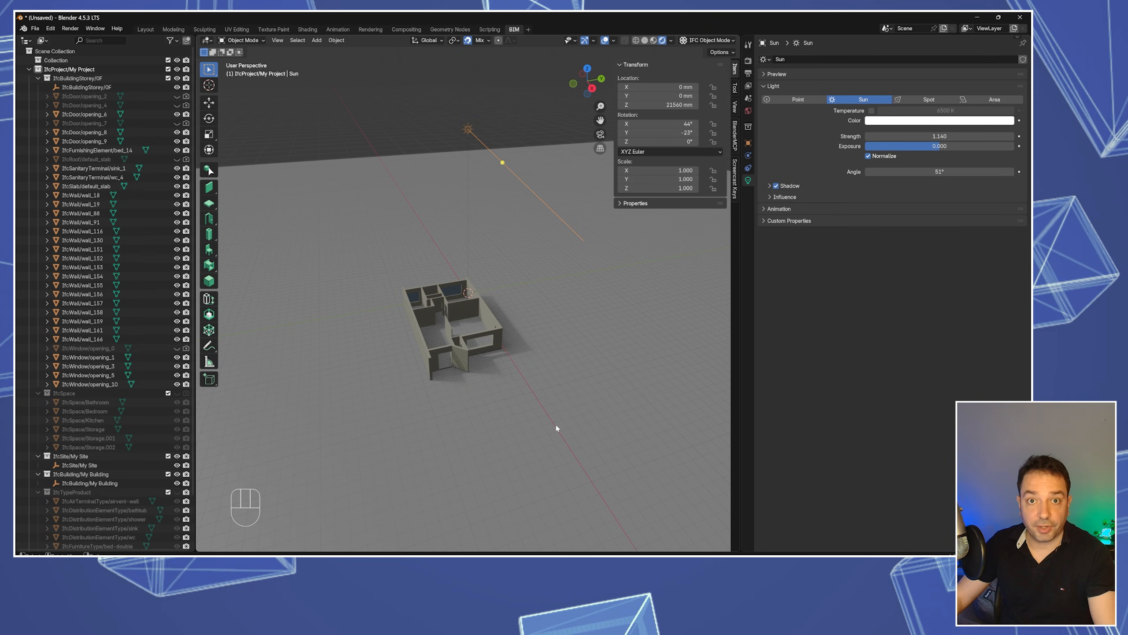
{"action": "scroll", "coordinate": [469, 383], "scroll_direction": "up", "scroll_amount": 2}
{"action": "key", "text": "shift+s"}
{"action": "left_click", "coordinate": [340, 367]}
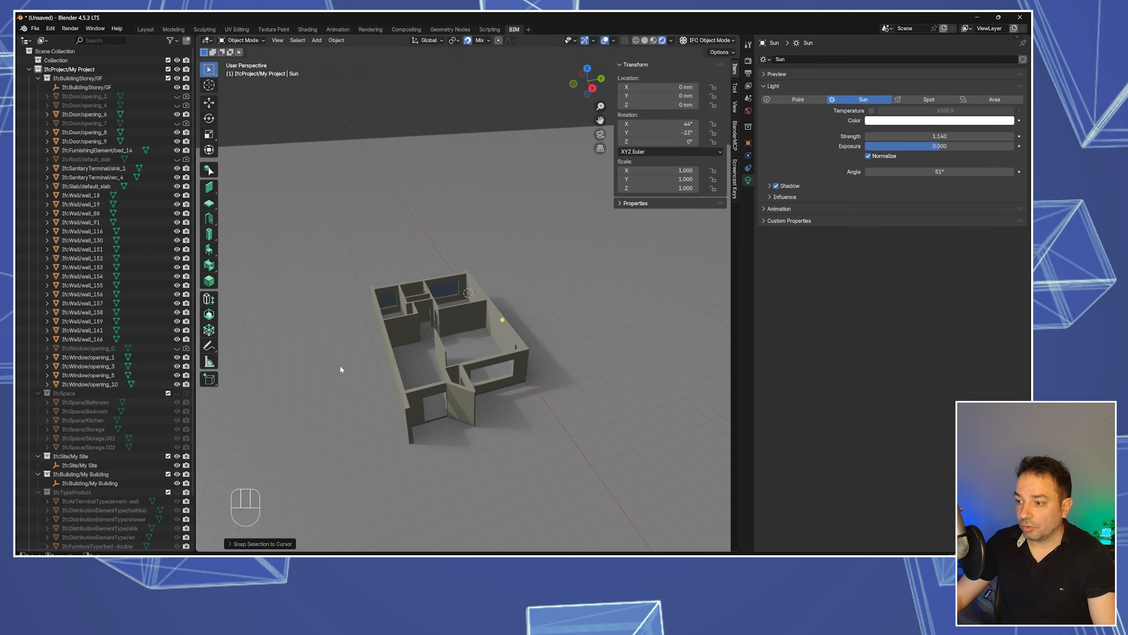
- Add a camera and move it to about X 17690, Y -13850 and Z 7160 mm
{"action": "key", "text": "shift+a"}
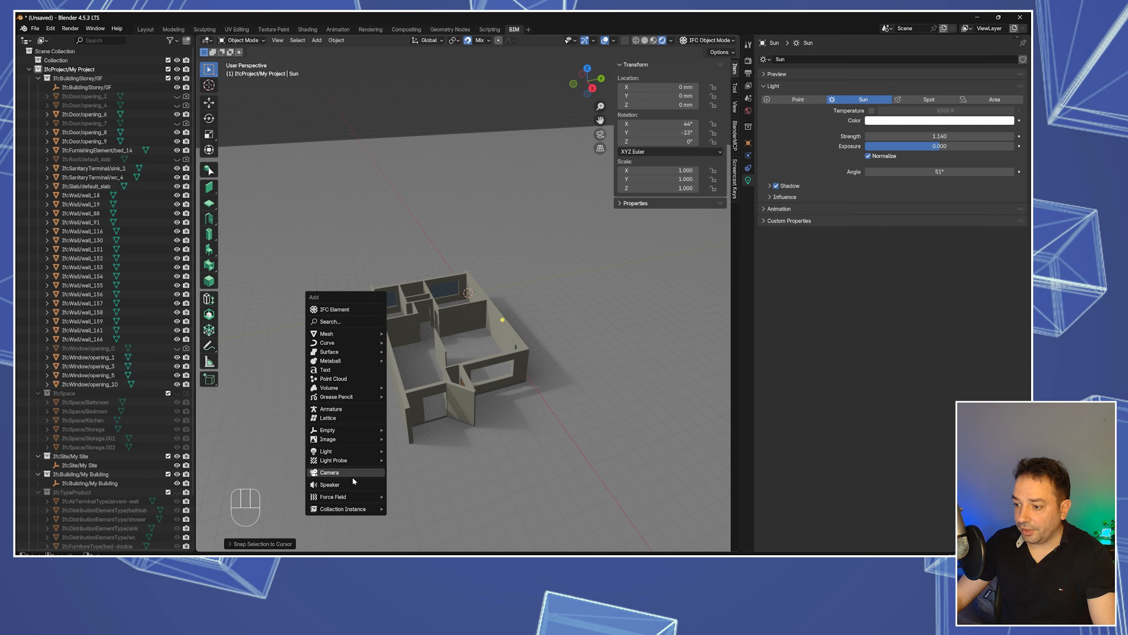
{"action": "left_click", "coordinate": [330, 472]}
{"action": "middle_click_drag", "start_coordinate": [426, 391], "coordinate": [464, 286]}
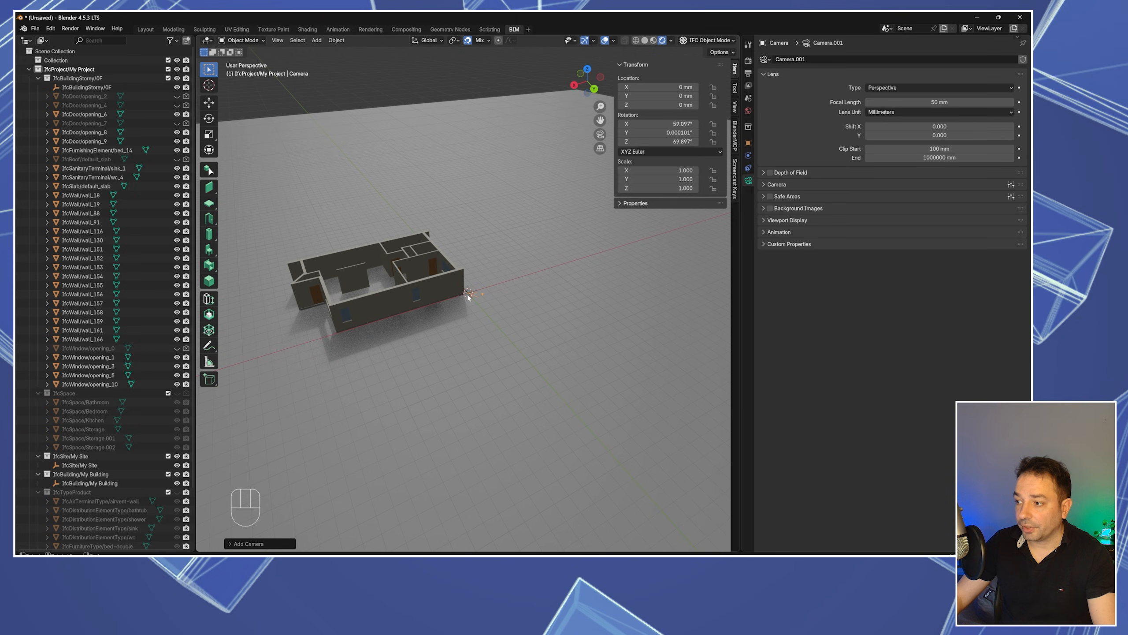
{"action": "middle_click_drag", "start_coordinate": [330, 362], "coordinate": [361, 369]}
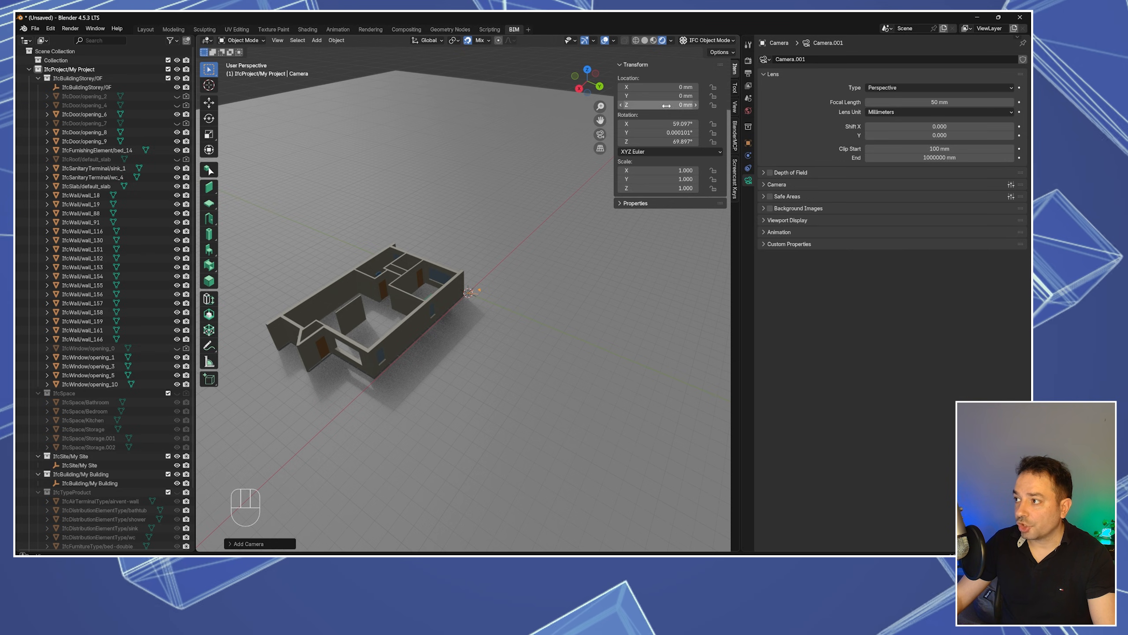
{"action": "left_click_drag", "start_coordinate": [667, 105], "coordinate": [692, 88]}
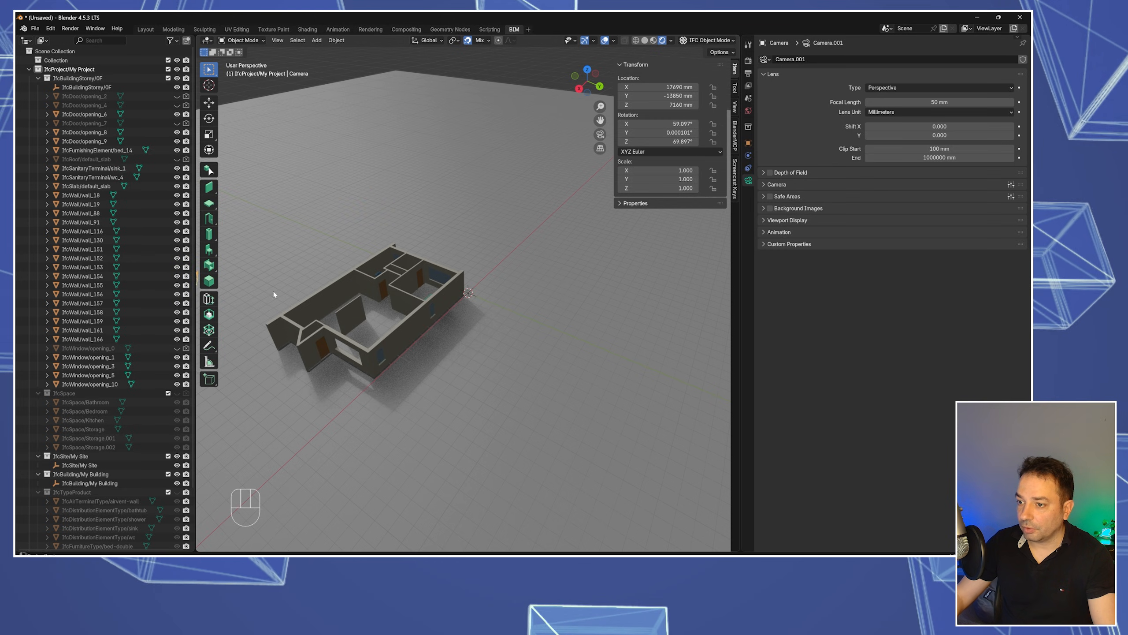
- Select the new camera in the viewport, make it the active camera and look through it
{"action": "middle_click_drag", "start_coordinate": [272, 293], "coordinate": [314, 351]}
{"action": "left_click", "coordinate": [351, 422]}
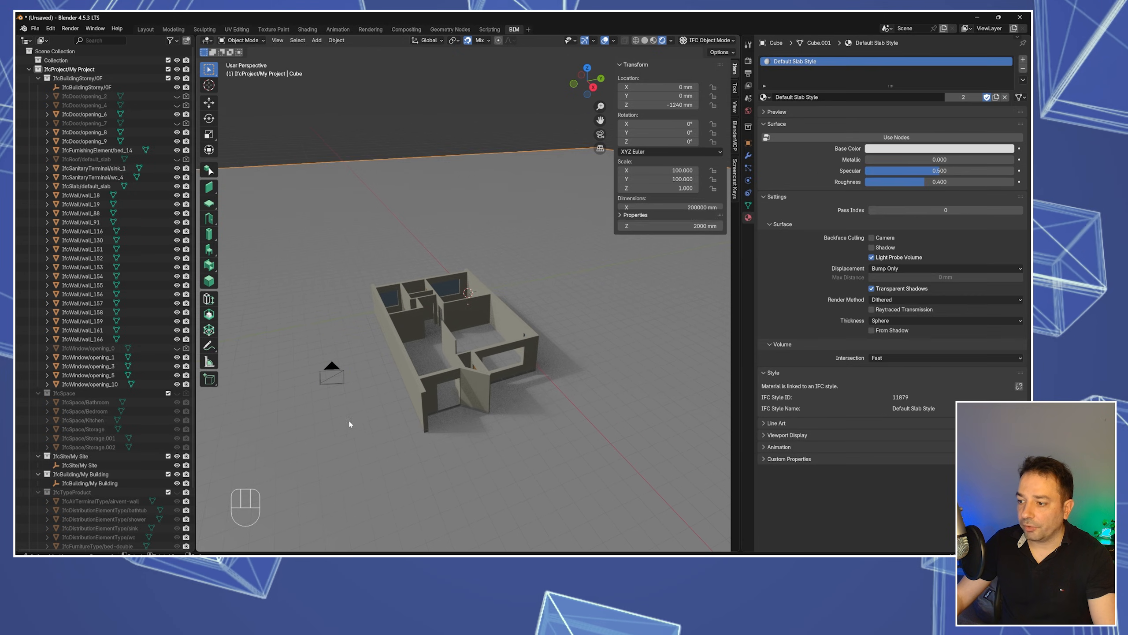
{"action": "left_click", "coordinate": [329, 373]}
{"action": "right_click", "coordinate": [322, 352]}
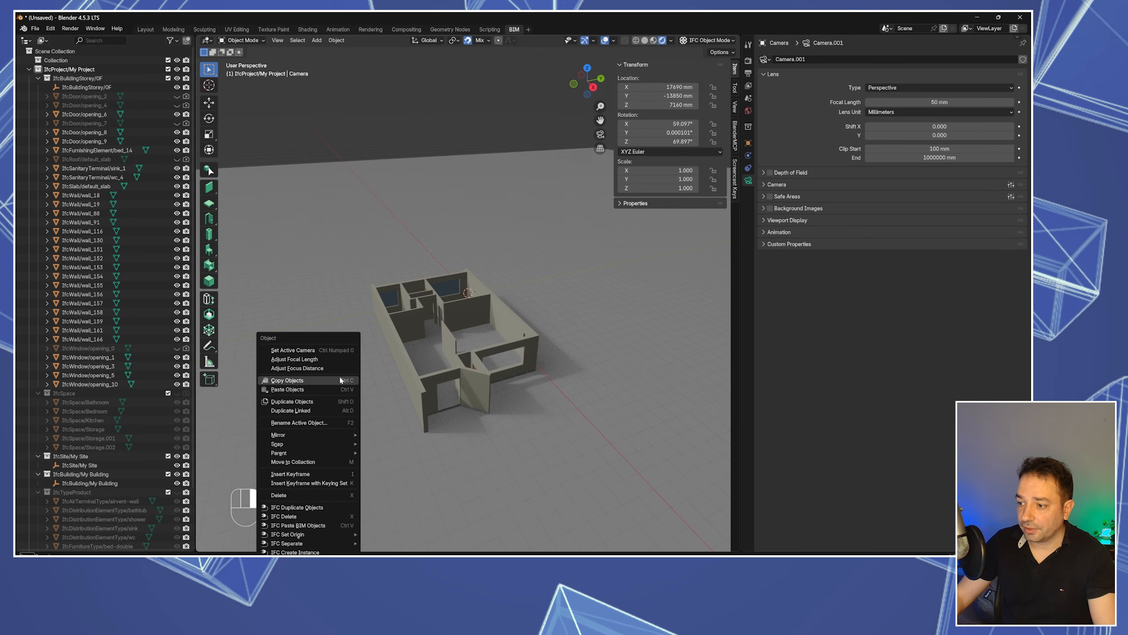
{"action": "left_click", "coordinate": [294, 350]}
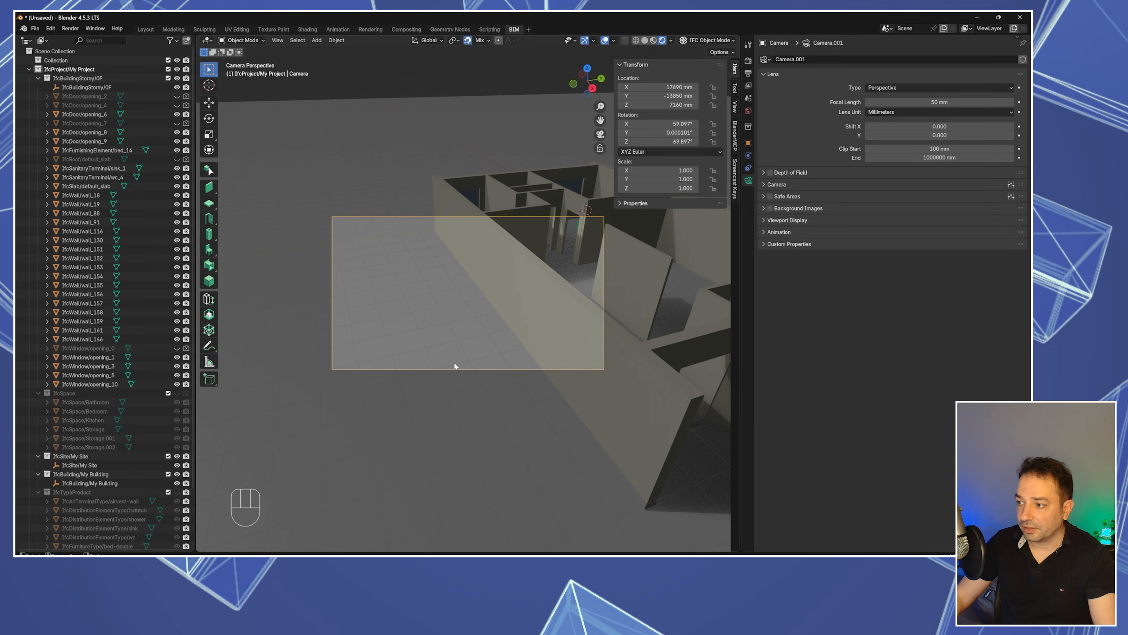
- Frame the building by moving the camera to about X 35930, Y -15090, Z 18120 mm and setting the focal length to about 56 mm
{"action": "left_click_drag", "start_coordinate": [666, 96], "coordinate": [800, 96]}
{"action": "mouse_move", "coordinate": [657, 86]}
{"action": "left_mouse_down"}
{"action": "mouse_move", "coordinate": [644, 87]}
{"action": "mouse_move", "coordinate": [720, 87]}
{"action": "mouse_move", "coordinate": [624, 96]}
{"action": "mouse_move", "coordinate": [720, 105]}
{"action": "mouse_move", "coordinate": [651, 95]}
{"action": "mouse_move", "coordinate": [671, 95]}
{"action": "left_mouse_up"}
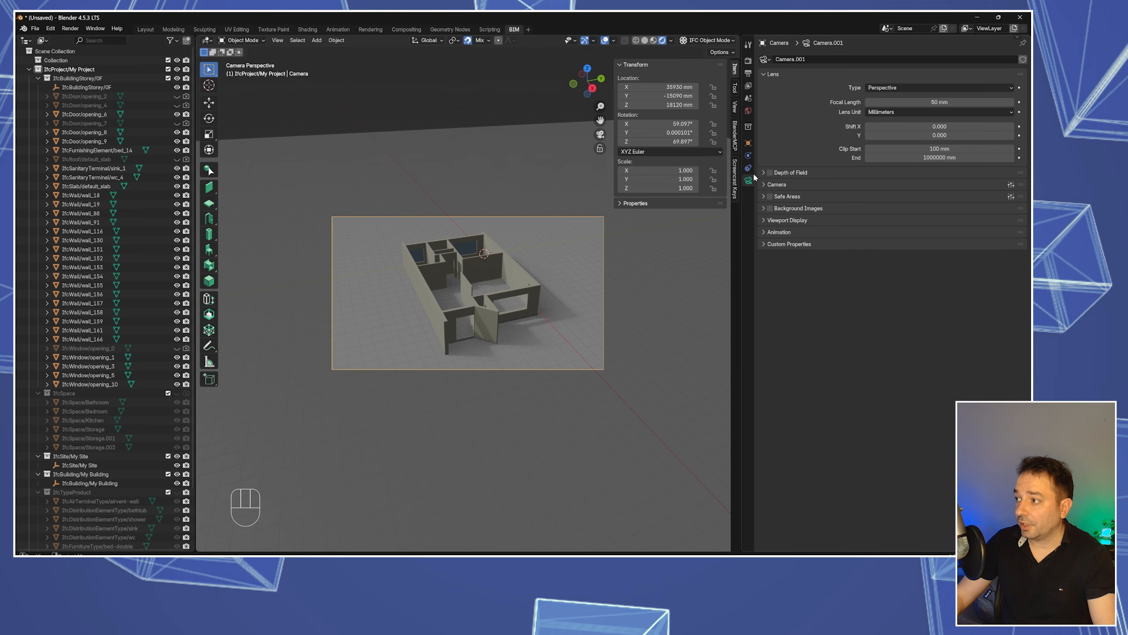
{"action": "mouse_move", "coordinate": [923, 101]}
{"action": "left_mouse_down"}
{"action": "mouse_move", "coordinate": [960, 101]}
{"action": "mouse_move", "coordinate": [928, 101]}
{"action": "left_mouse_up"}
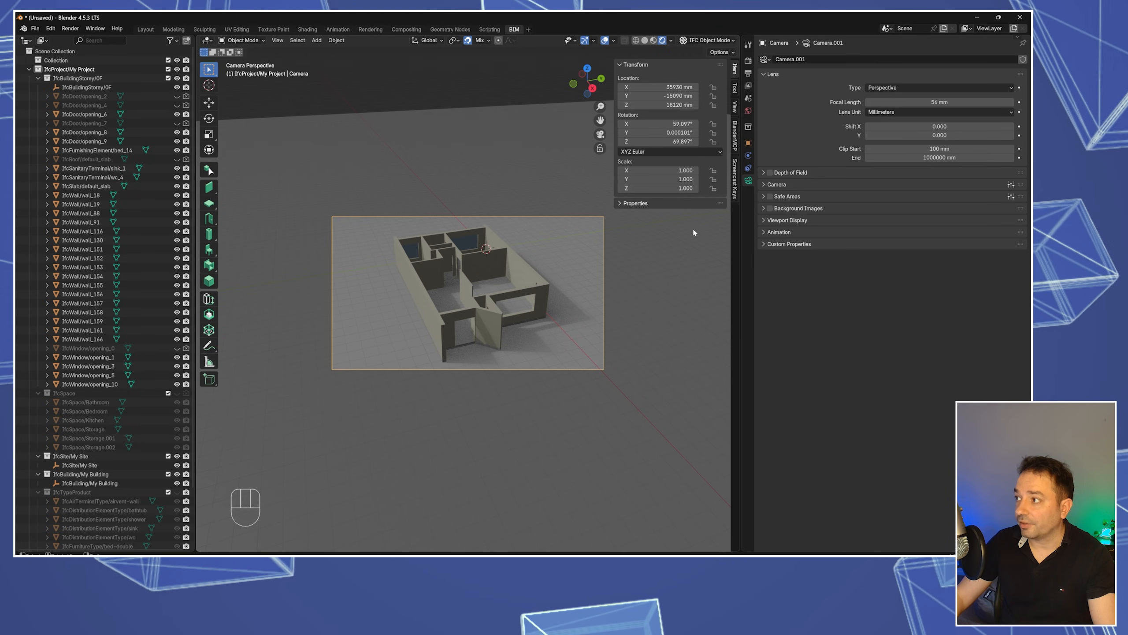
- Keep EEVEE as the scene's render engine and enable Raytracing
{"action": "left_click", "coordinate": [749, 62]}
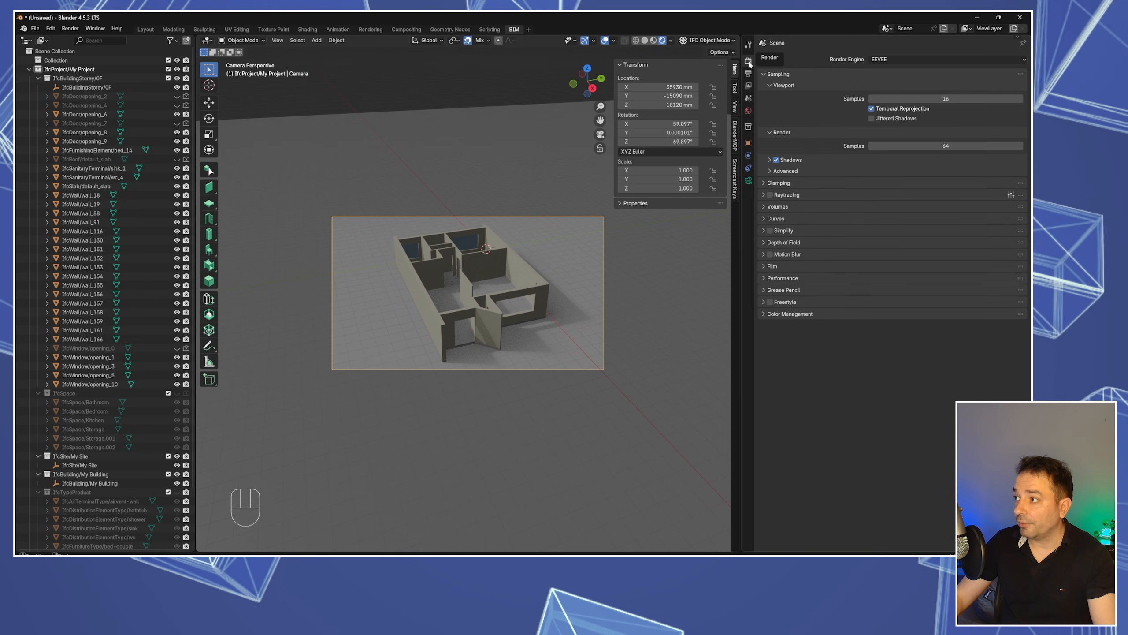
{"action": "left_click", "coordinate": [898, 60]}
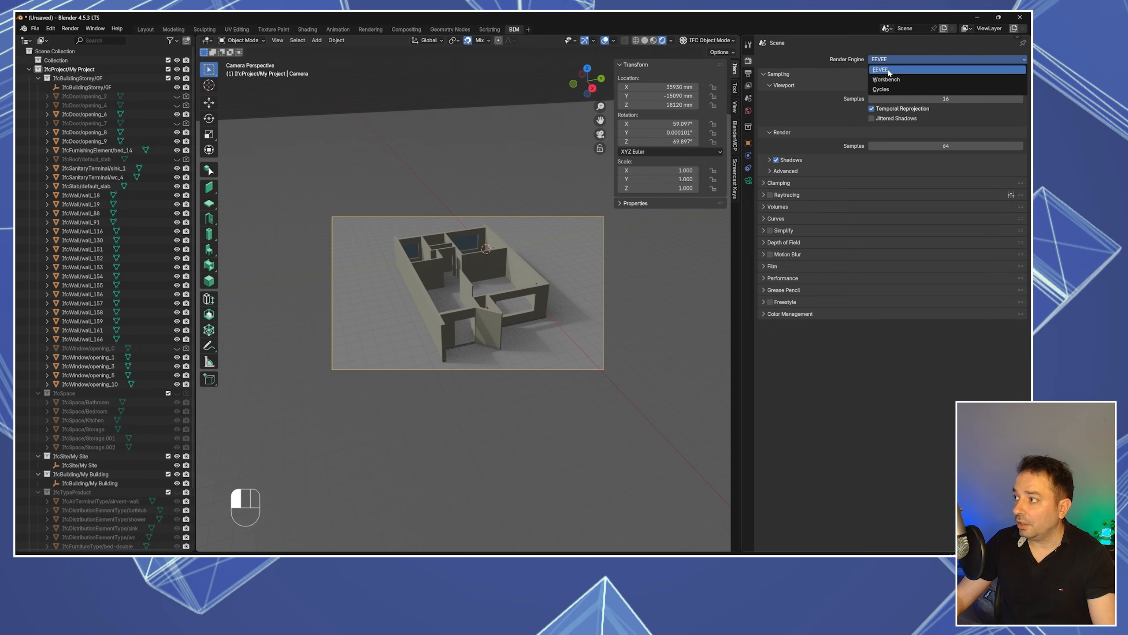
{"action": "left_click", "coordinate": [856, 62]}
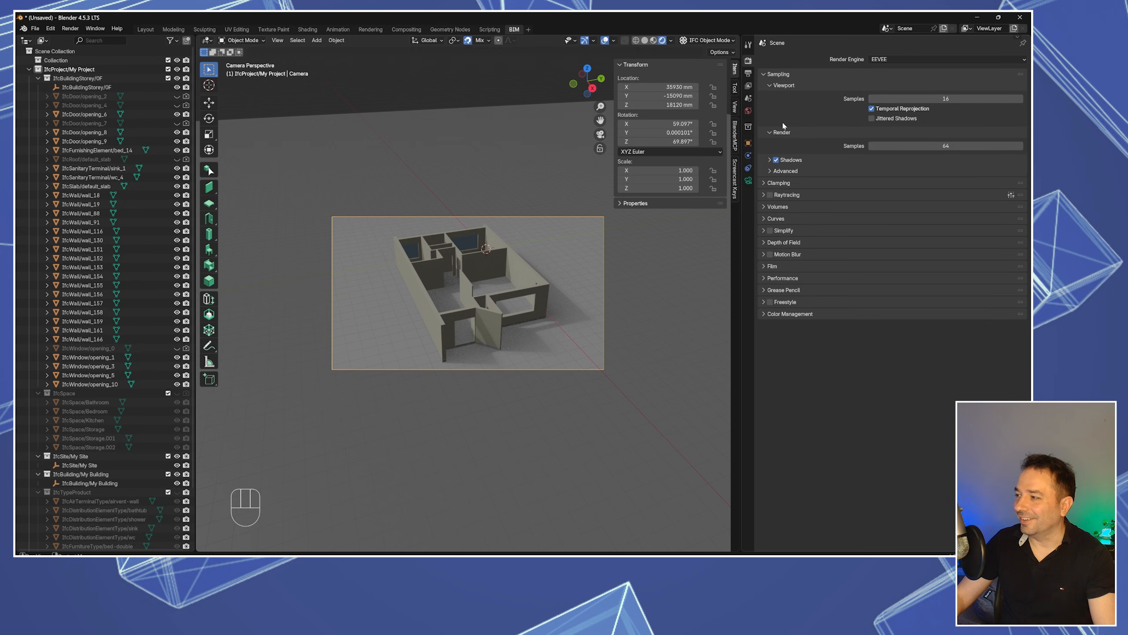
{"action": "left_click", "coordinate": [770, 195]}
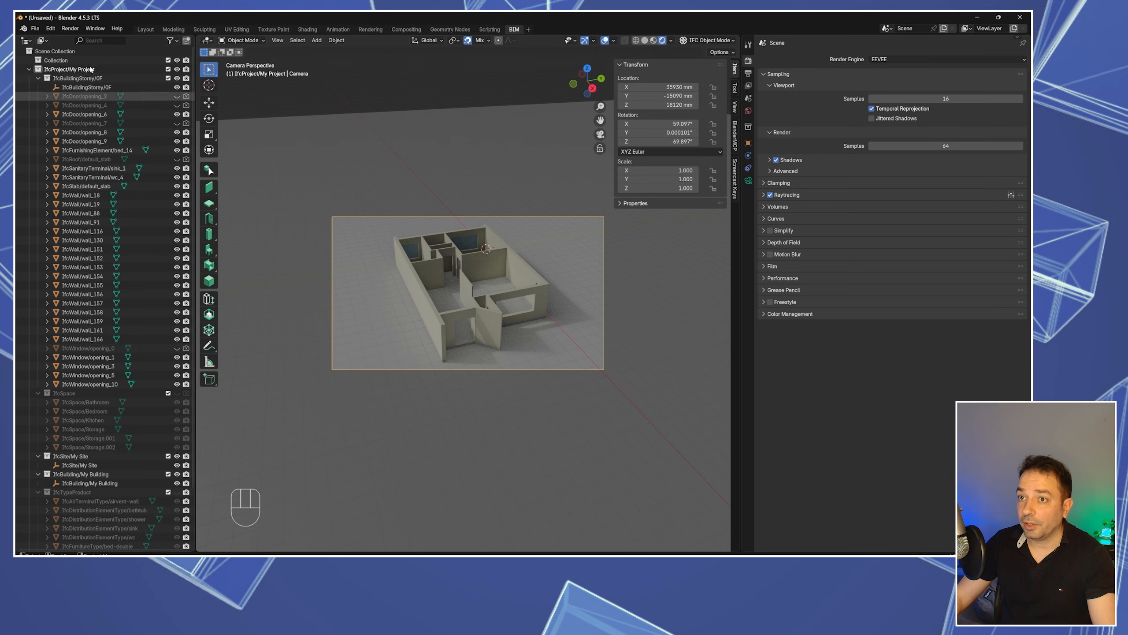
- Render a still image from the camera with EEVEE and close the render result window
{"action": "left_click", "coordinate": [70, 29]}
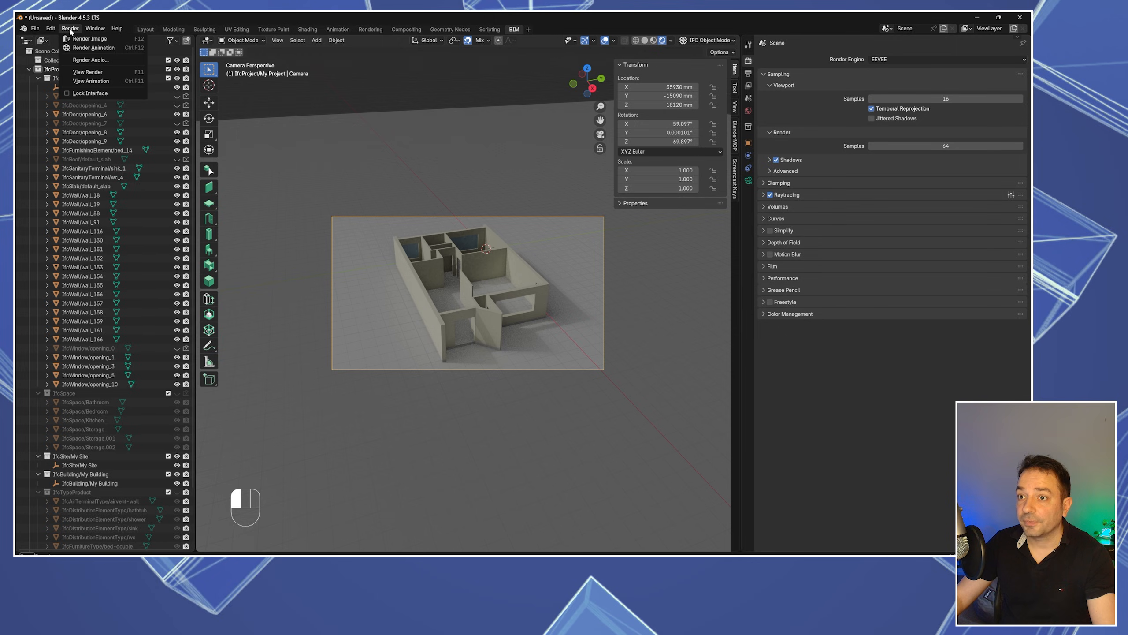
{"action": "left_click", "coordinate": [74, 39]}
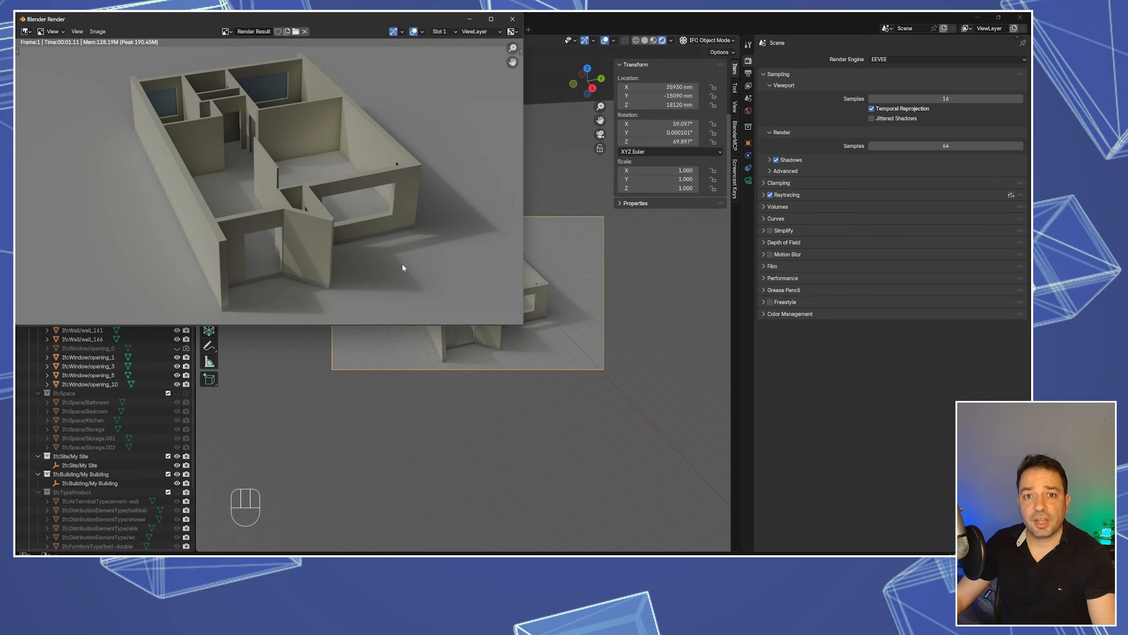
{"action": "left_click", "coordinate": [513, 18]}
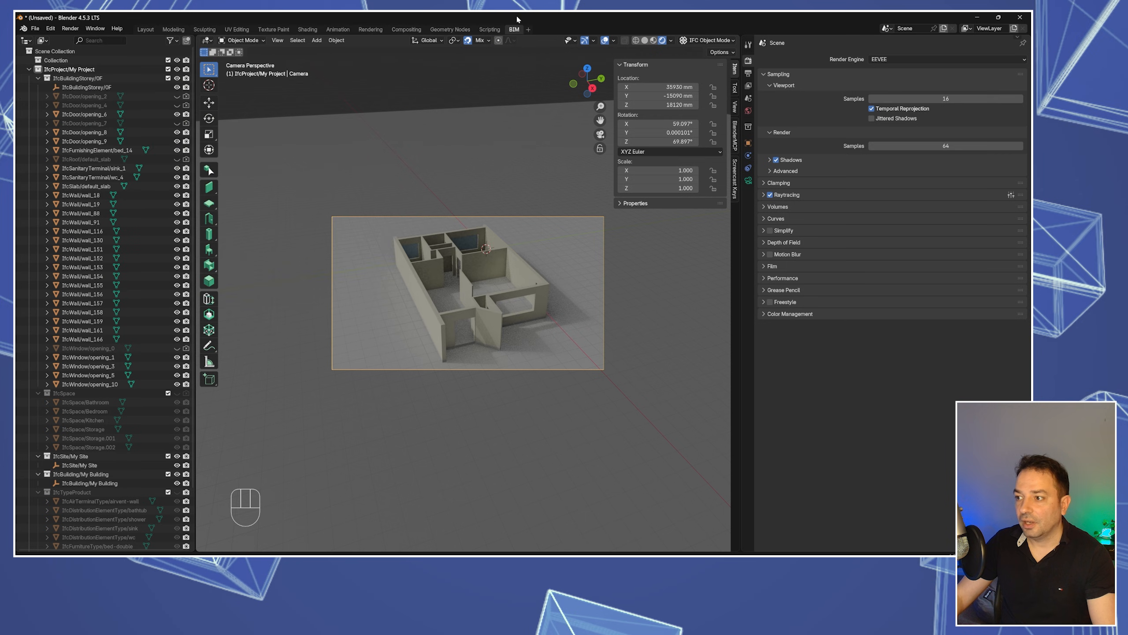
- Switch the scene's render engine to Cycles and render a still image from the camera
{"action": "left_click", "coordinate": [887, 58]}
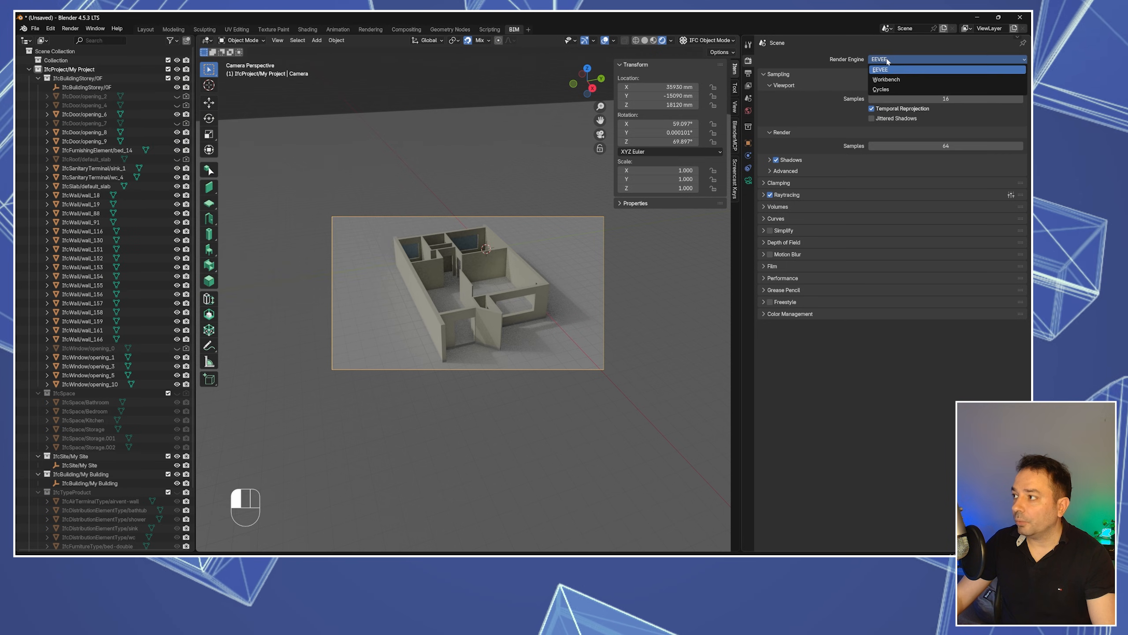
{"action": "left_click", "coordinate": [880, 89]}
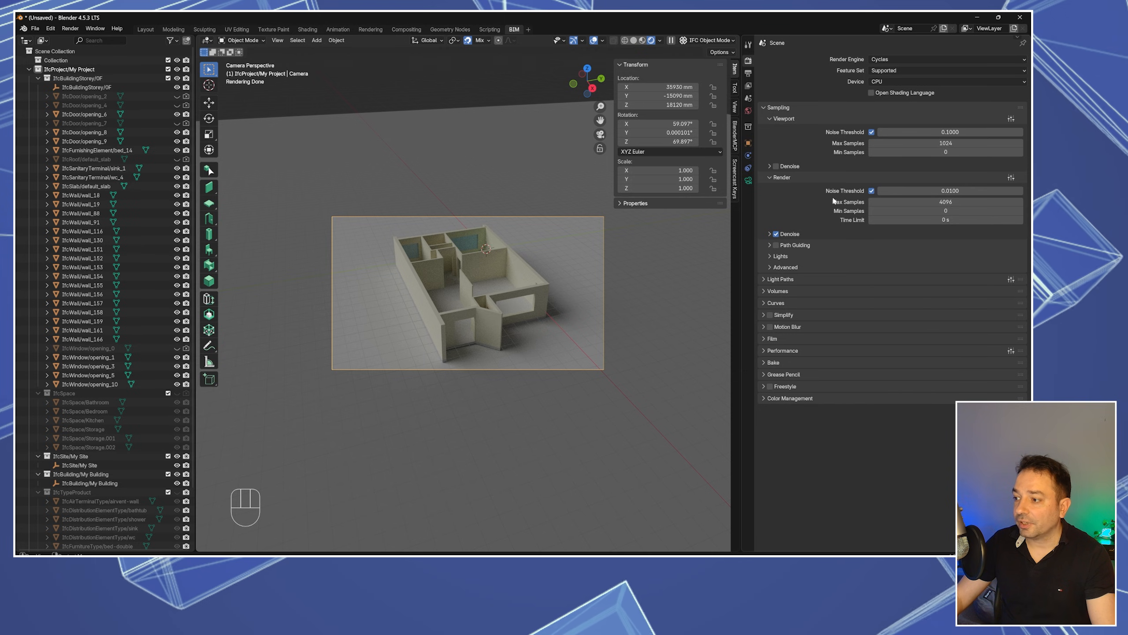
{"action": "left_click", "coordinate": [70, 28]}
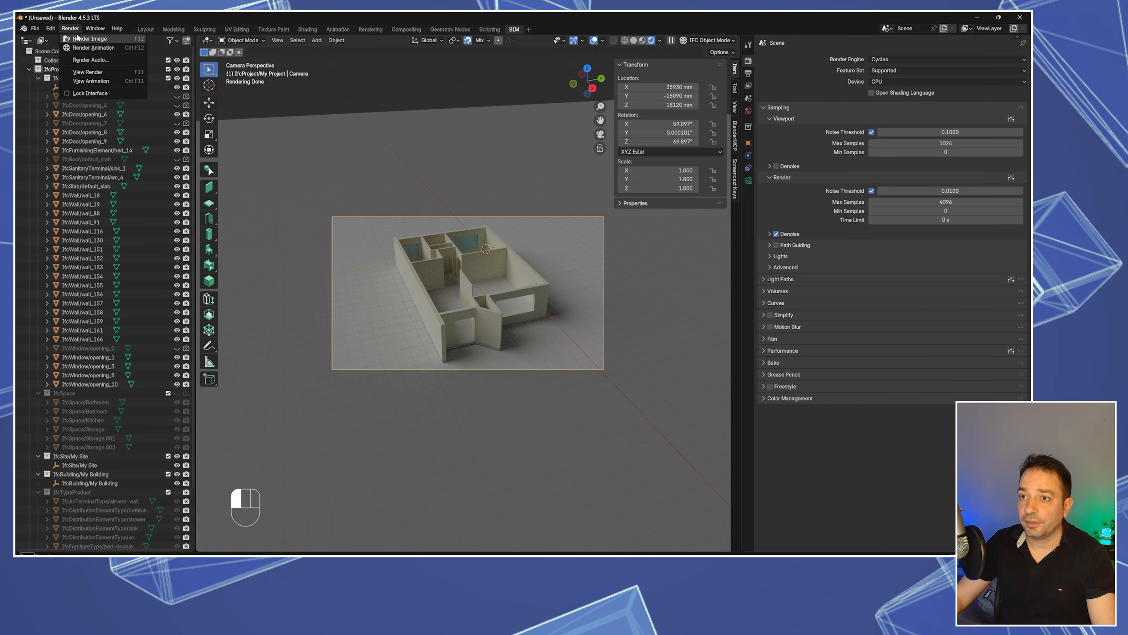
{"action": "left_click", "coordinate": [84, 39]}
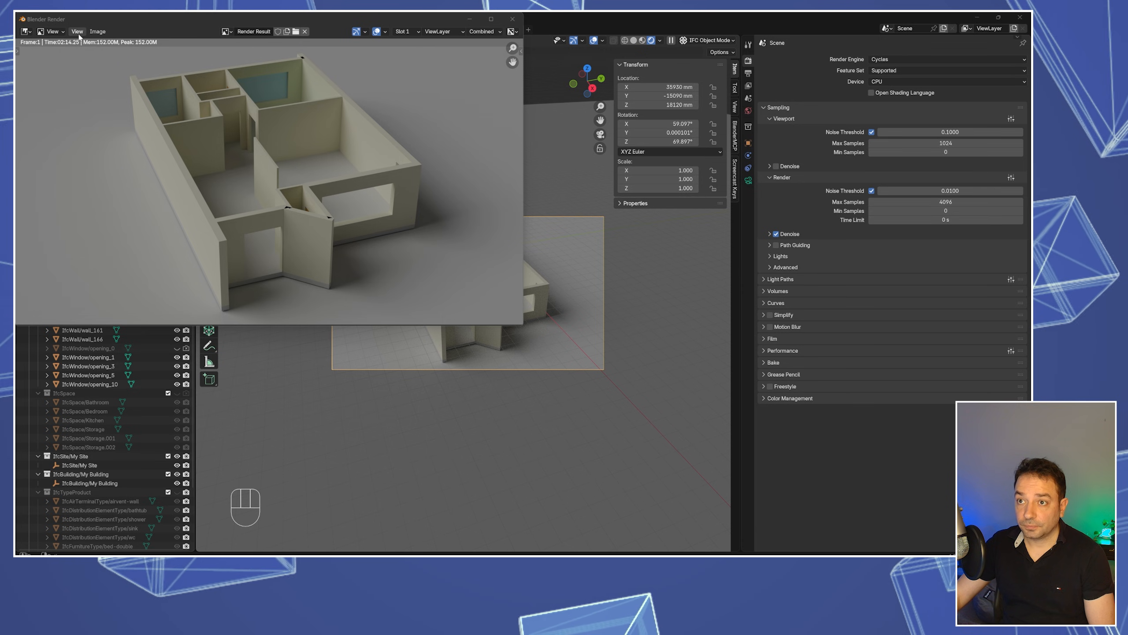
{"action": "left_click", "coordinate": [96, 32]}
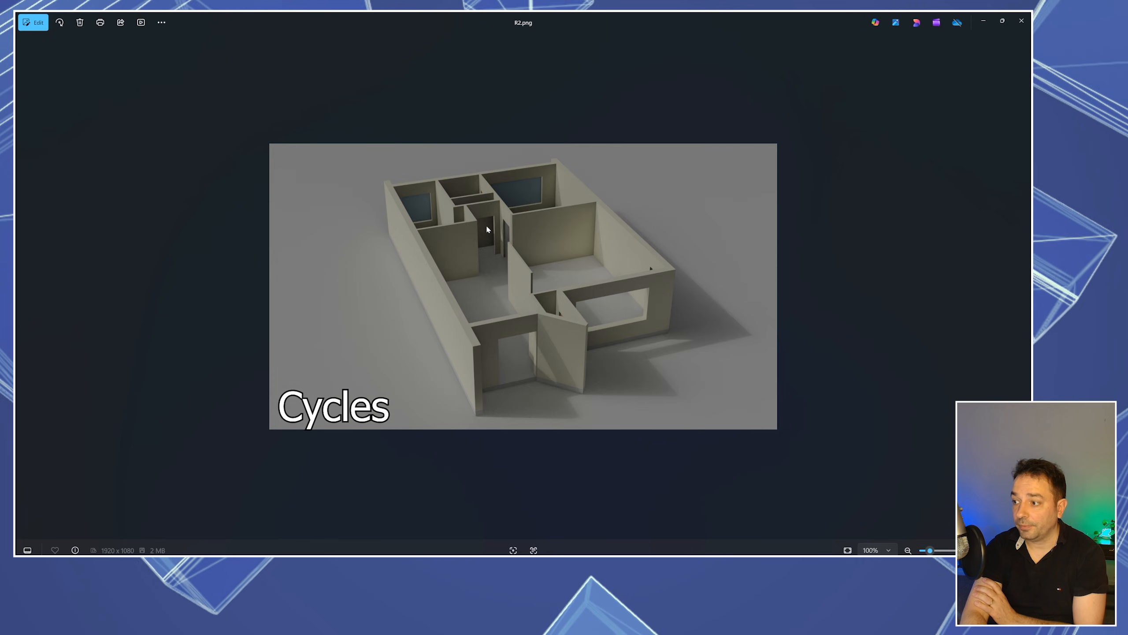
- Compare the renders R1.png and R2.png in the image viewer, close it and show the scene's output settings in Blender
{"action": "key", "text": "Right"}
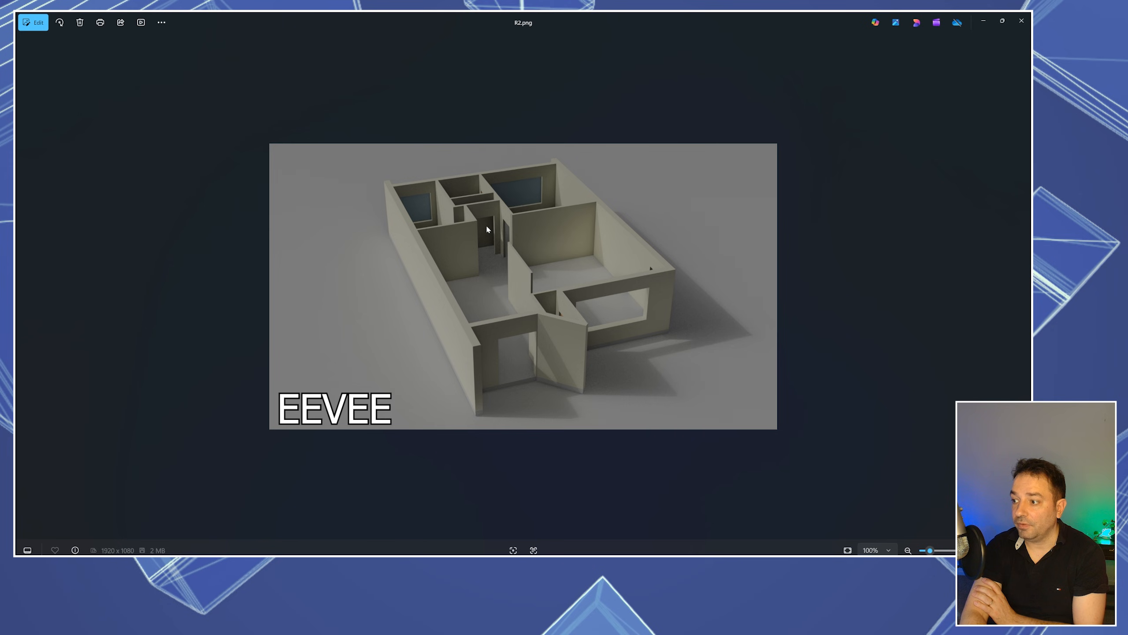
{"action": "key", "text": "Left"}
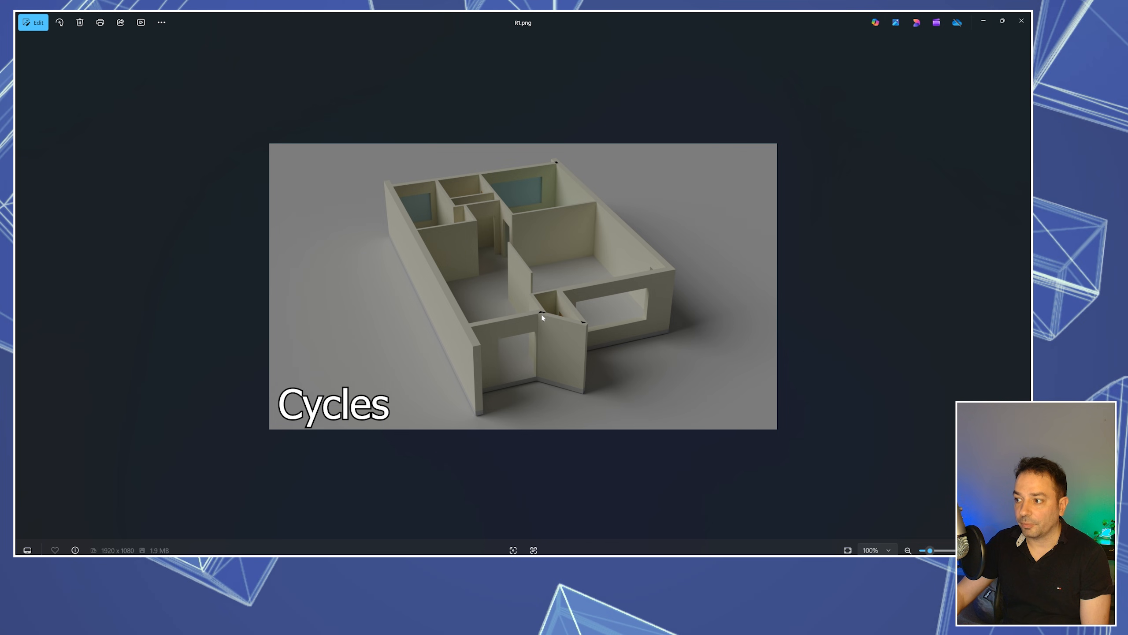
{"action": "left_click", "coordinate": [1021, 21]}
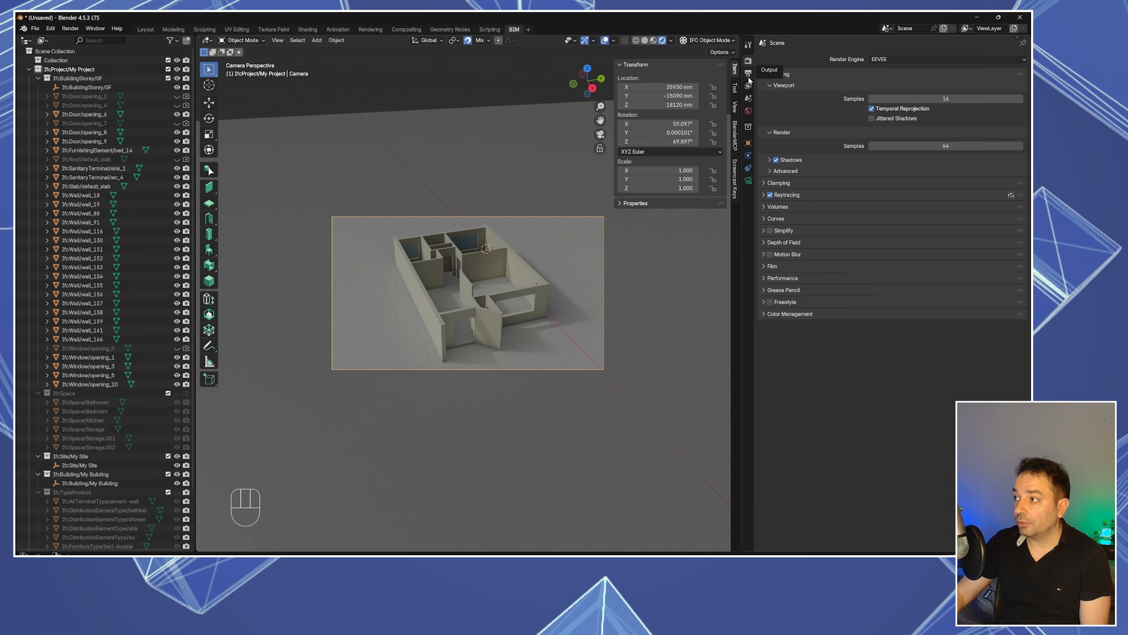
{"action": "left_click", "coordinate": [749, 75]}
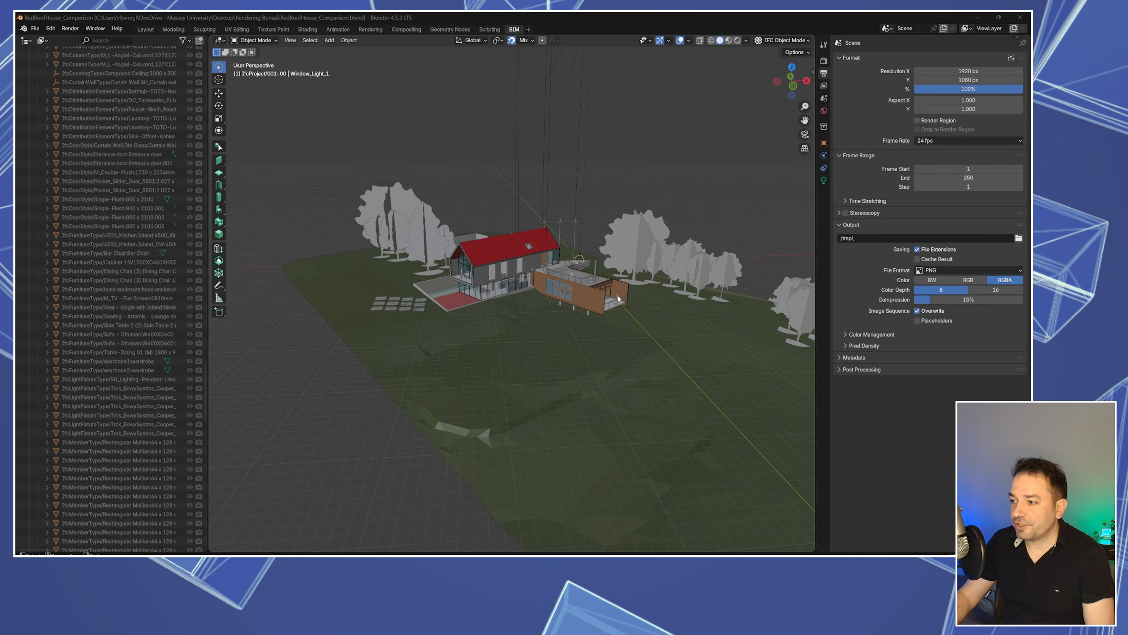
- Examine the red-roofed house model with its terrain, trees and timber annex from several angles
{"action": "scroll", "coordinate": [618, 299], "scroll_direction": "up", "scroll_amount": 2}
{"action": "mouse_move", "coordinate": [471, 266]}
{"action": "middle_mouse_down"}
{"action": "mouse_move", "coordinate": [514, 261]}
{"action": "mouse_move", "coordinate": [471, 263]}
{"action": "middle_mouse_up"}
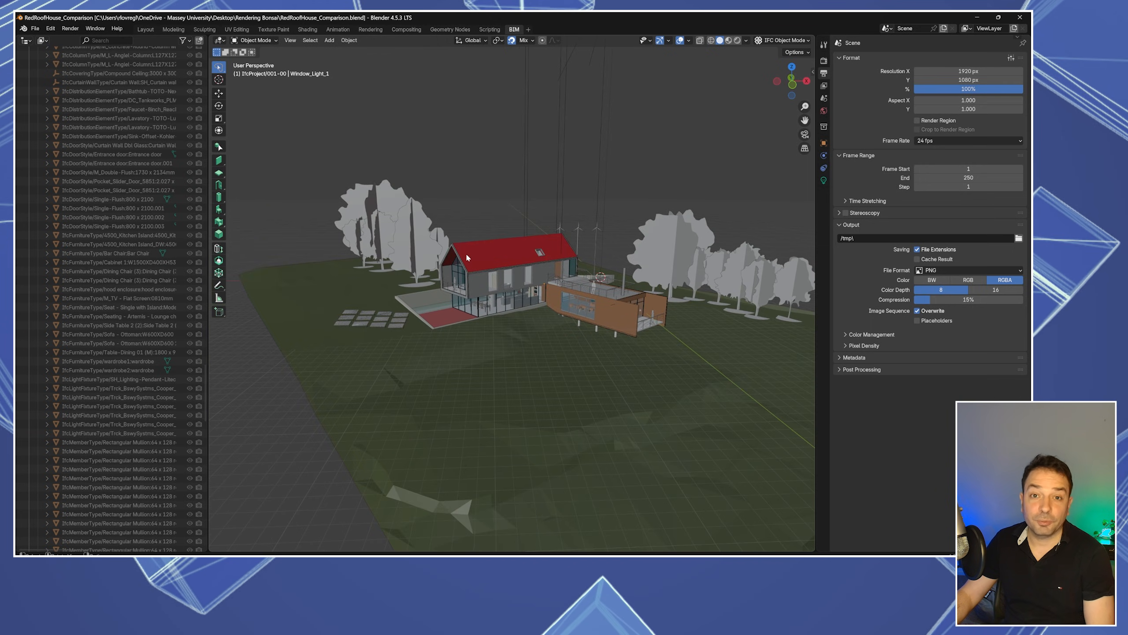
{"action": "scroll", "coordinate": [495, 226], "scroll_direction": "up", "scroll_amount": 1}
{"action": "scroll", "coordinate": [498, 228], "scroll_direction": "up", "scroll_amount": 1}
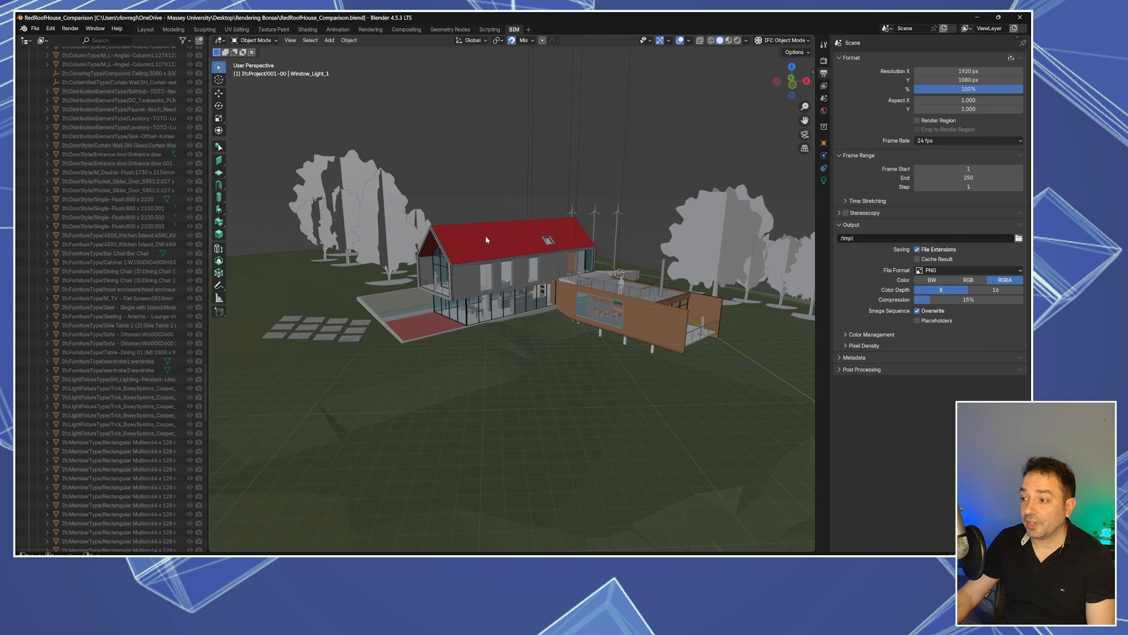
{"action": "middle_click_drag", "start_coordinate": [446, 243], "coordinate": [458, 243]}
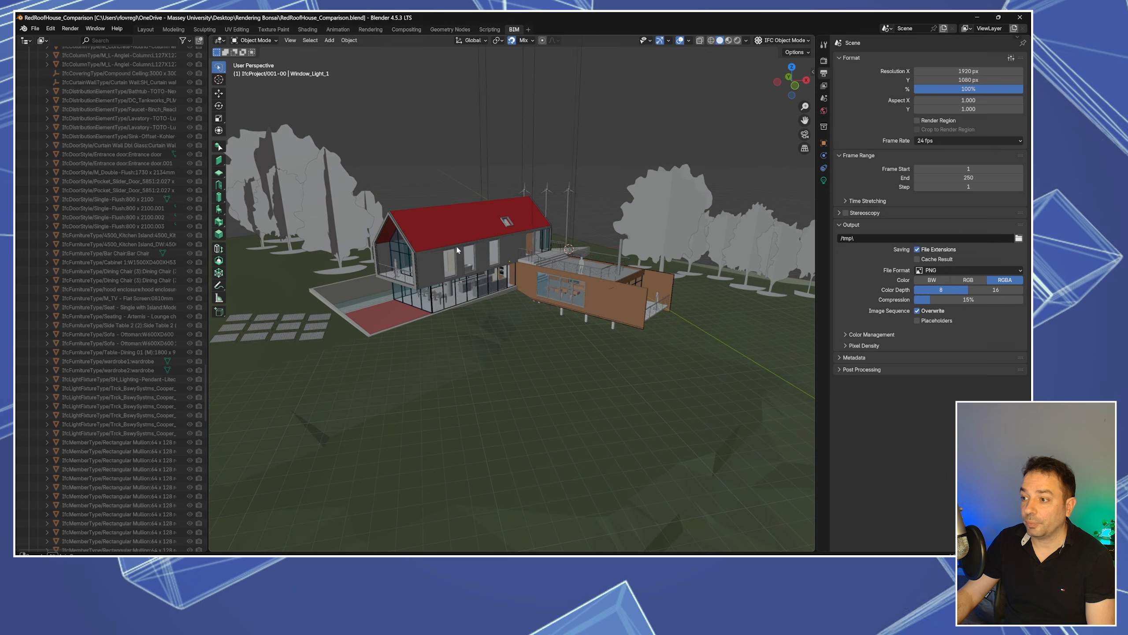
{"action": "scroll", "coordinate": [457, 242], "scroll_direction": "down", "scroll_amount": 1}
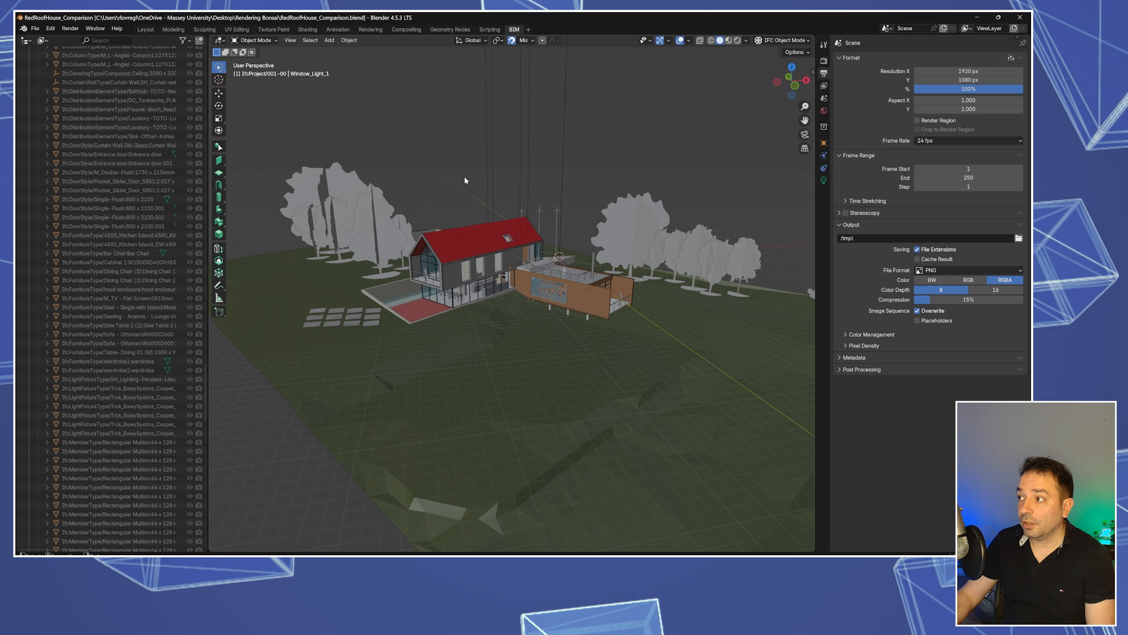
{"action": "mouse_move", "coordinate": [382, 241]}
{"action": "middle_mouse_down"}
{"action": "mouse_move", "coordinate": [430, 240]}
{"action": "mouse_move", "coordinate": [376, 245]}
{"action": "middle_mouse_up"}
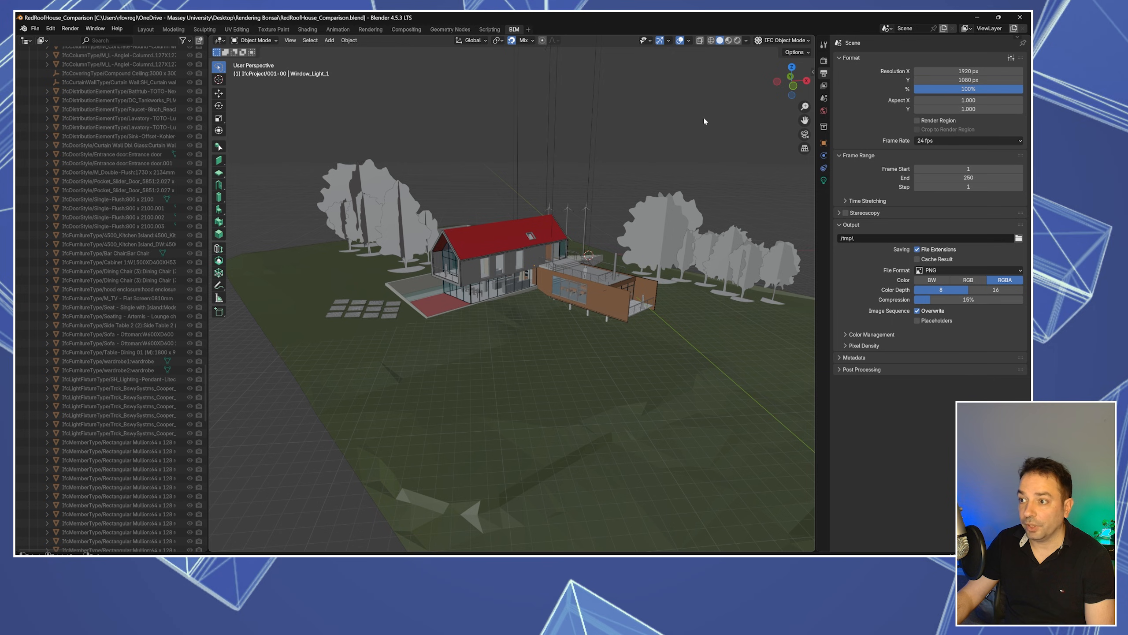
{"action": "scroll", "coordinate": [504, 172], "scroll_direction": "up", "scroll_amount": 2}
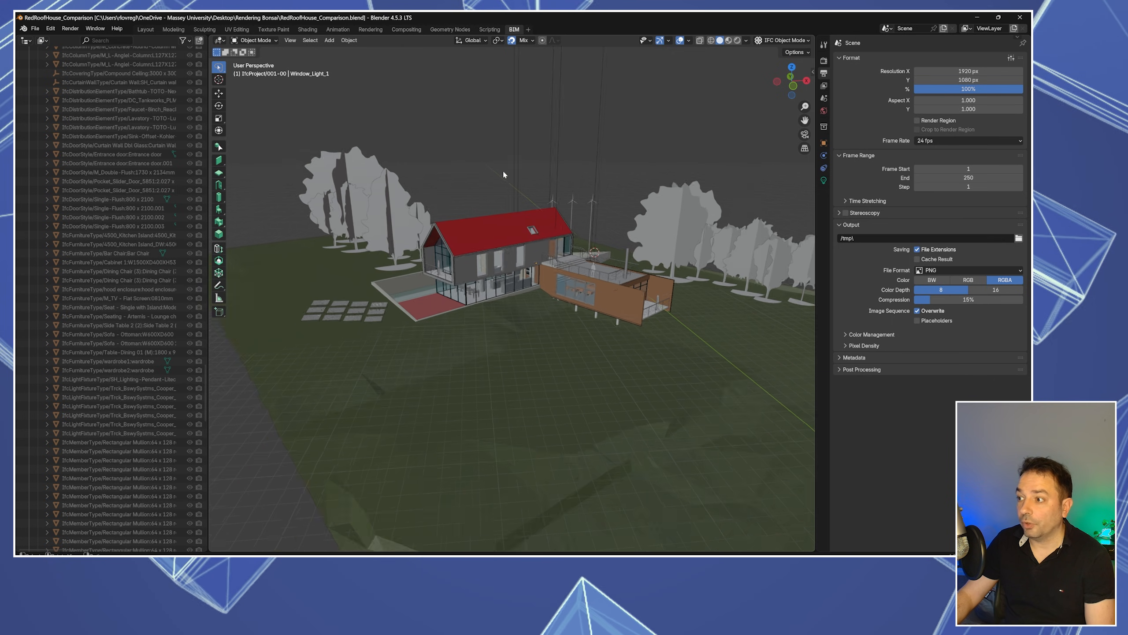
{"action": "middle_click_drag", "start_coordinate": [408, 180], "coordinate": [418, 183]}
{"action": "scroll", "coordinate": [418, 187], "scroll_direction": "down", "scroll_amount": 3}
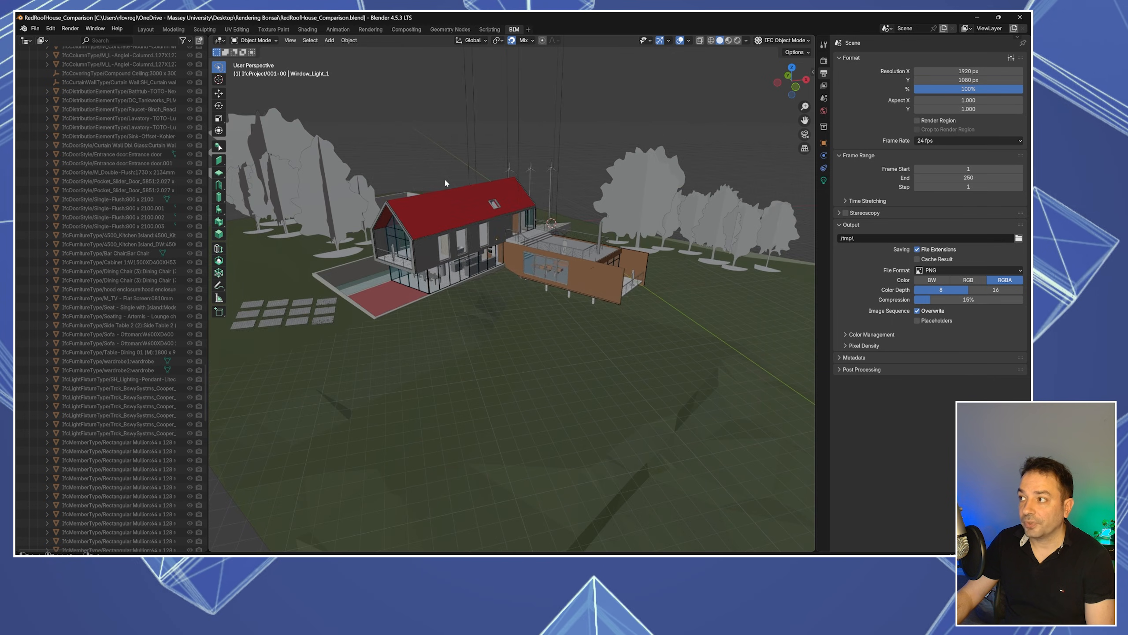
- Switch the viewport to rendered shading to preview the red-roofed house's night lighting
{"action": "left_click", "coordinate": [737, 41]}
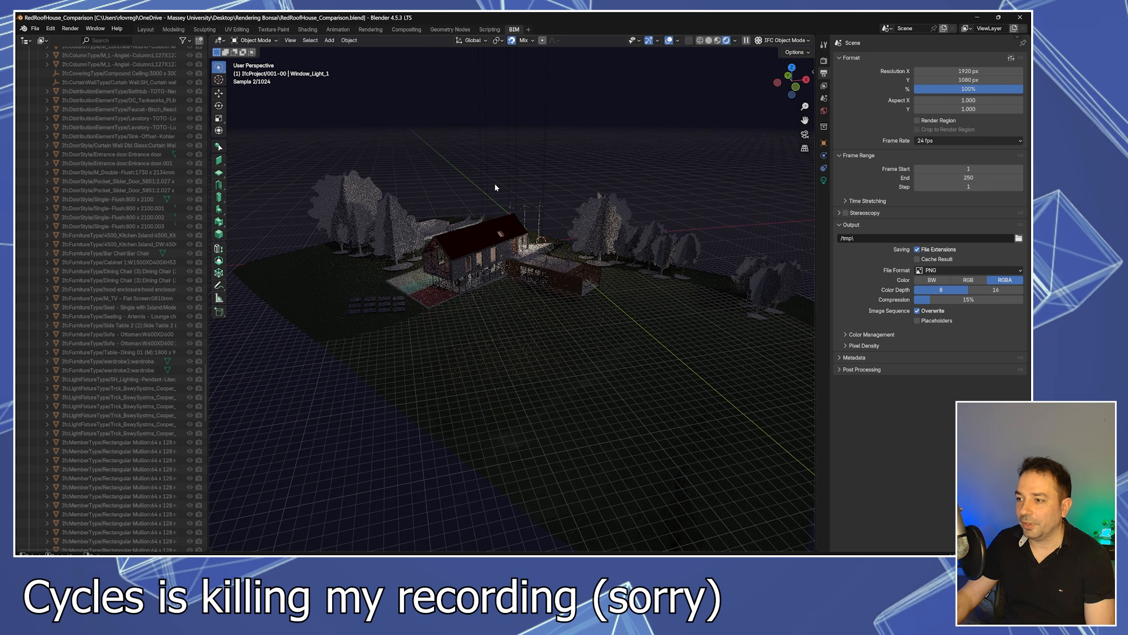
{"action": "scroll", "coordinate": [491, 235], "scroll_direction": "up", "scroll_amount": 3}
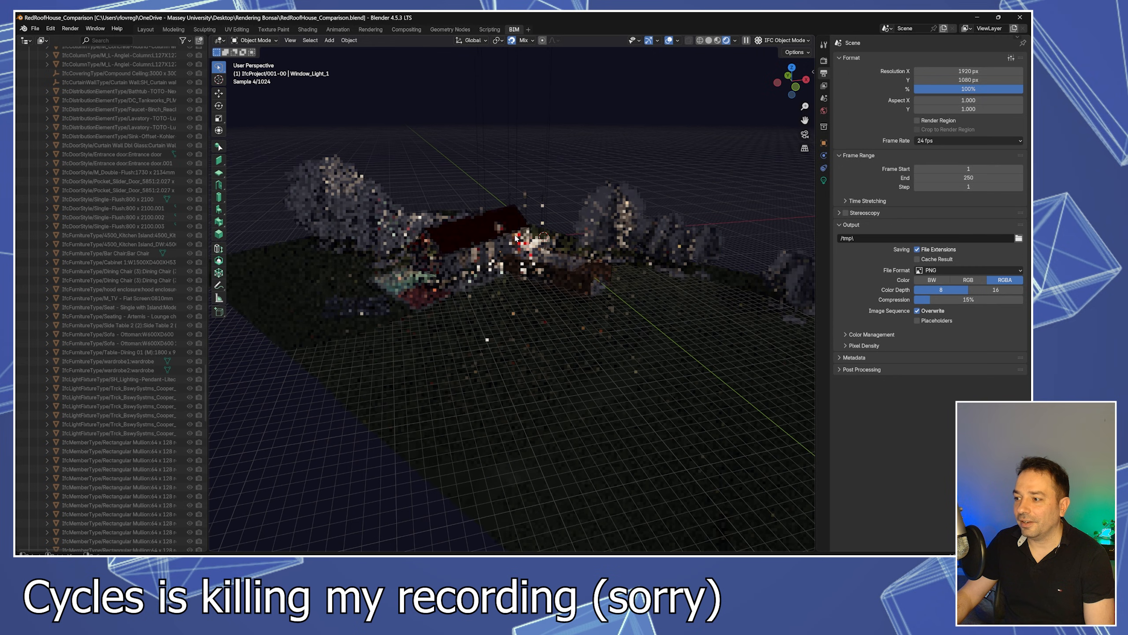
{"action": "scroll", "coordinate": [484, 237], "scroll_direction": "down", "scroll_amount": 1}
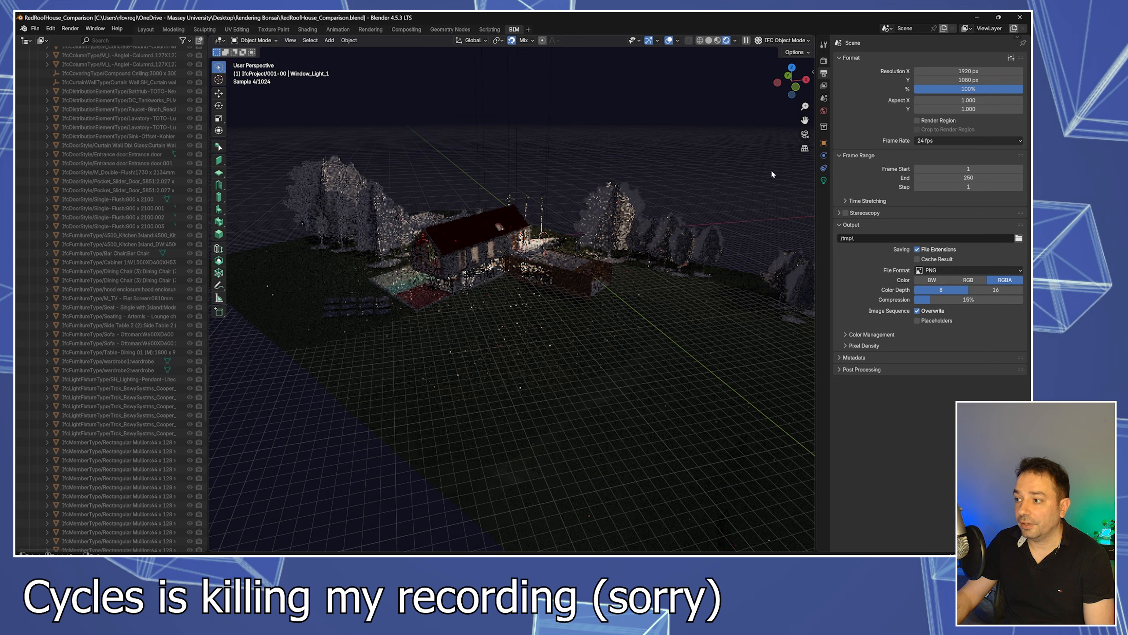
- Select Window_Light_2 among the scene's lights and show its light settings
{"action": "scroll", "coordinate": [148, 382], "scroll_direction": "down", "scroll_amount": 2}
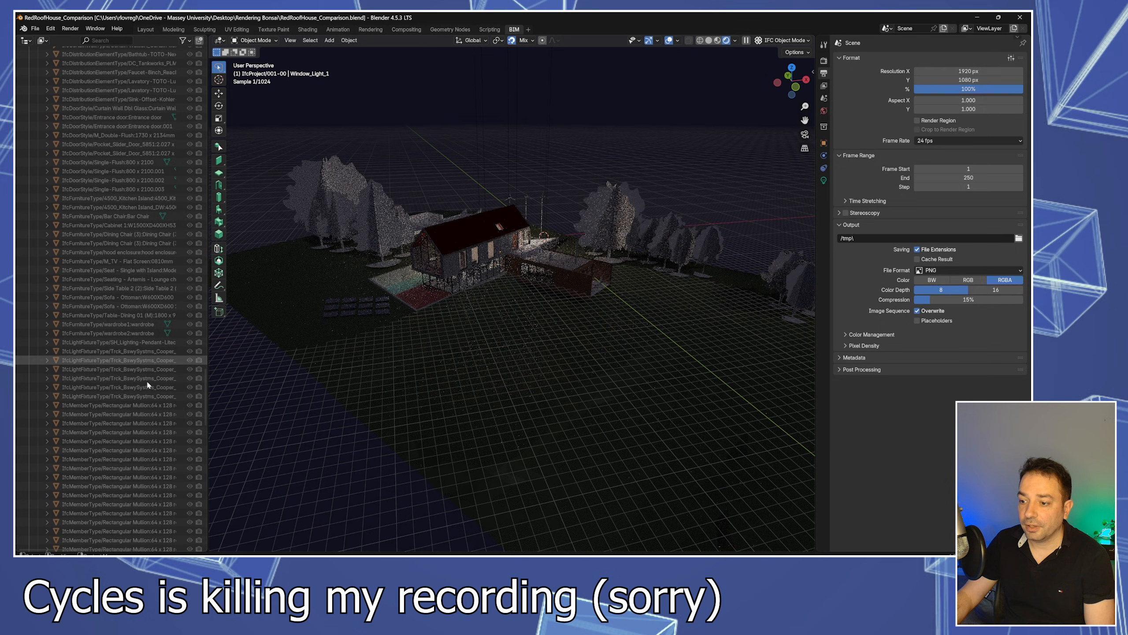
{"action": "scroll", "coordinate": [143, 400], "scroll_direction": "down", "scroll_amount": 20}
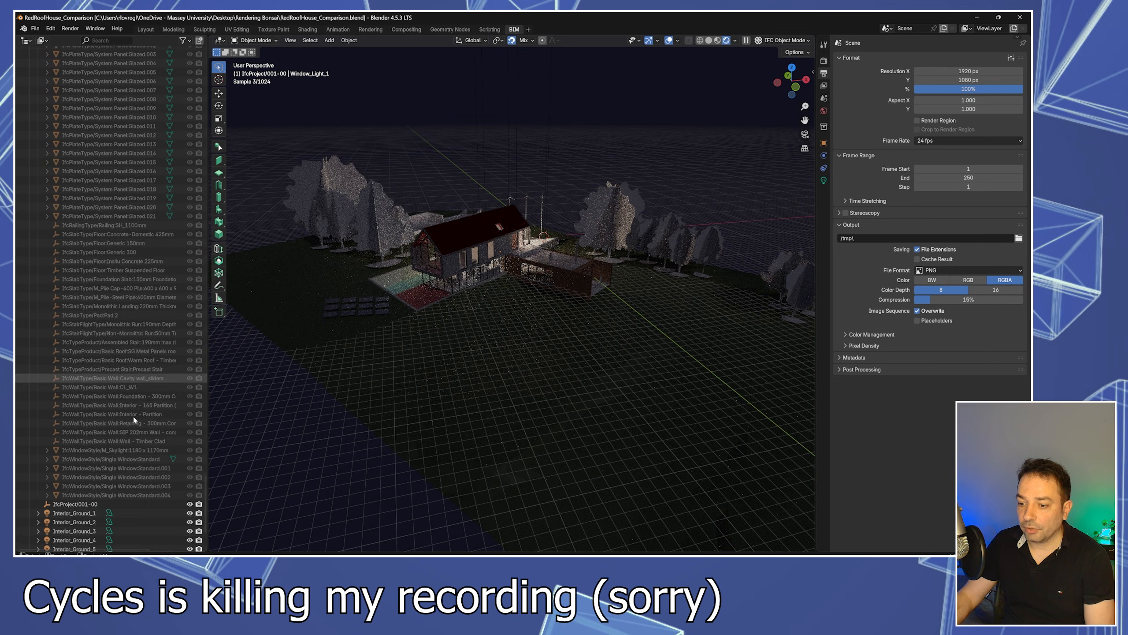
{"action": "scroll", "coordinate": [135, 421], "scroll_direction": "down", "scroll_amount": 3}
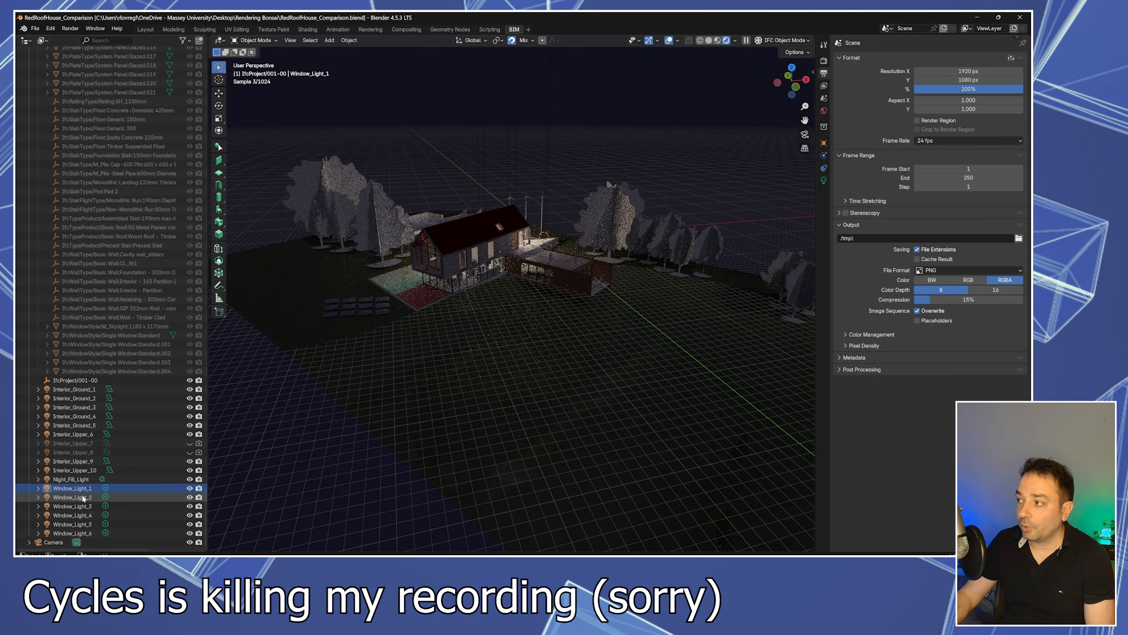
{"action": "left_click", "coordinate": [80, 498]}
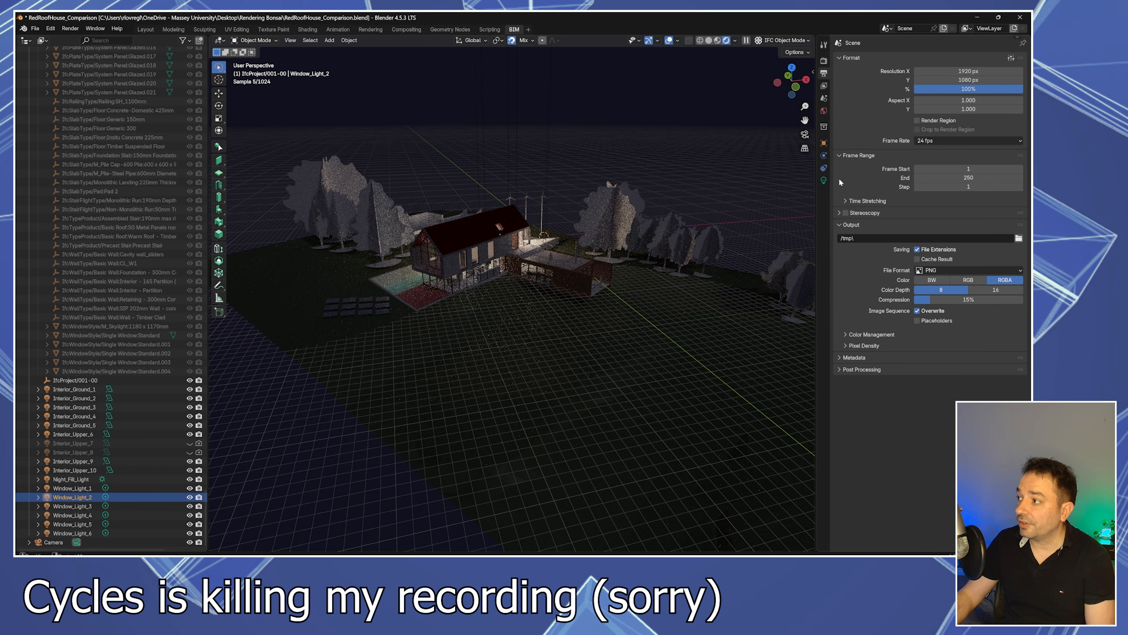
{"action": "left_click", "coordinate": [824, 180]}
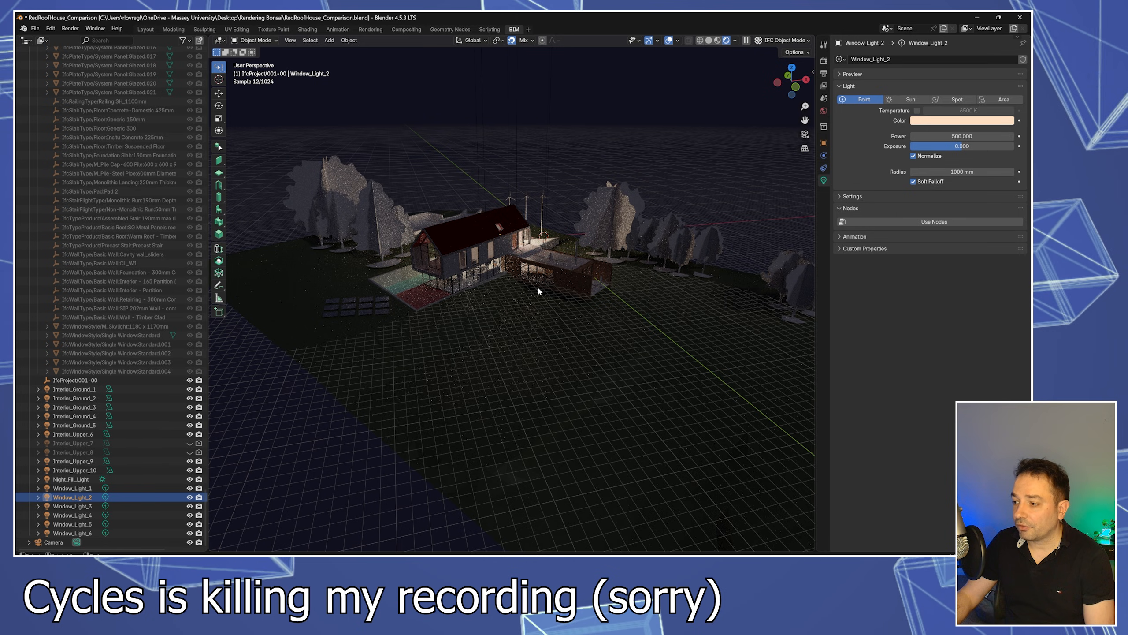
- Select the camera in front of the red-roofed house, make it the active camera and look through it
{"action": "scroll", "coordinate": [539, 291], "scroll_direction": "down", "scroll_amount": 3}
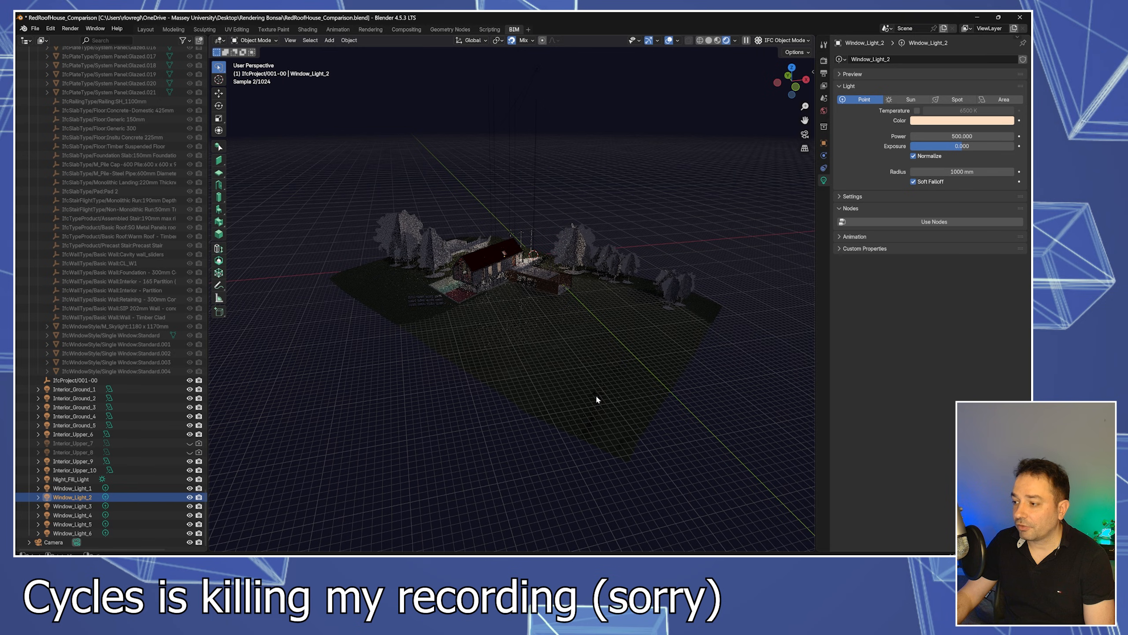
{"action": "left_click", "coordinate": [596, 399]}
{"action": "scroll", "coordinate": [596, 399], "scroll_direction": "up", "scroll_amount": 1}
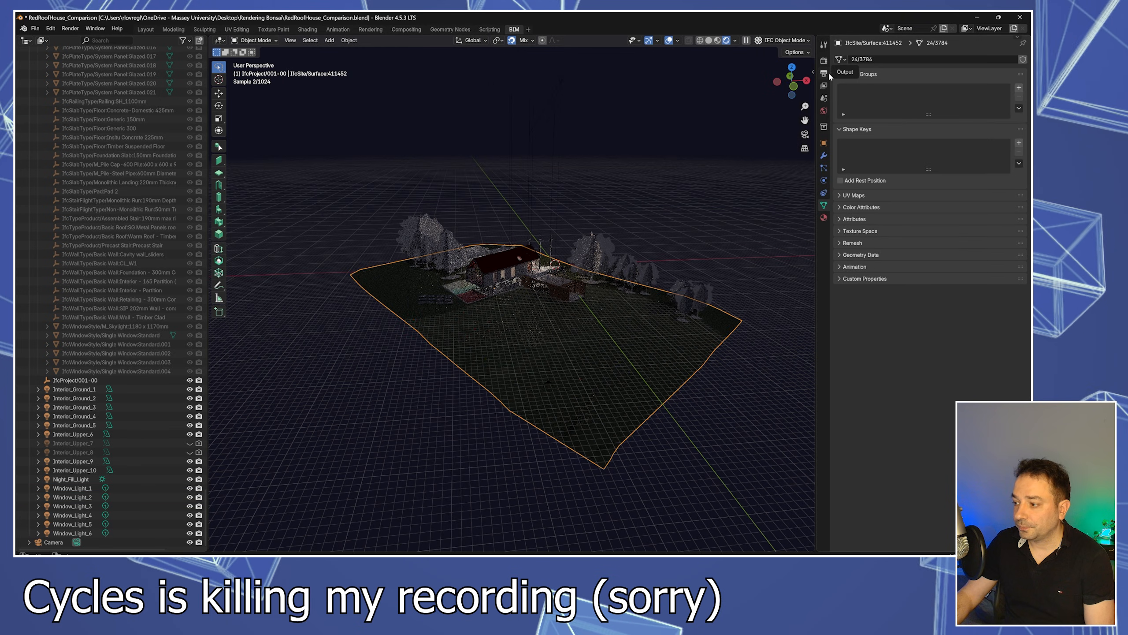
{"action": "scroll", "coordinate": [600, 503], "scroll_direction": "up", "scroll_amount": 2}
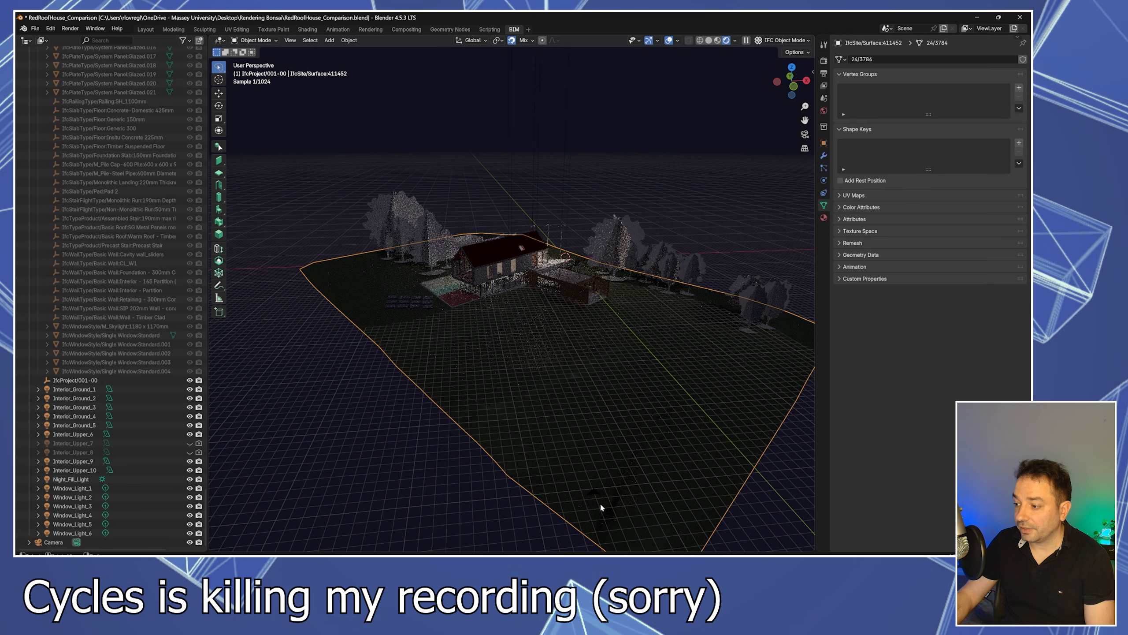
{"action": "left_click", "coordinate": [559, 320]}
{"action": "right_click", "coordinate": [560, 320]}
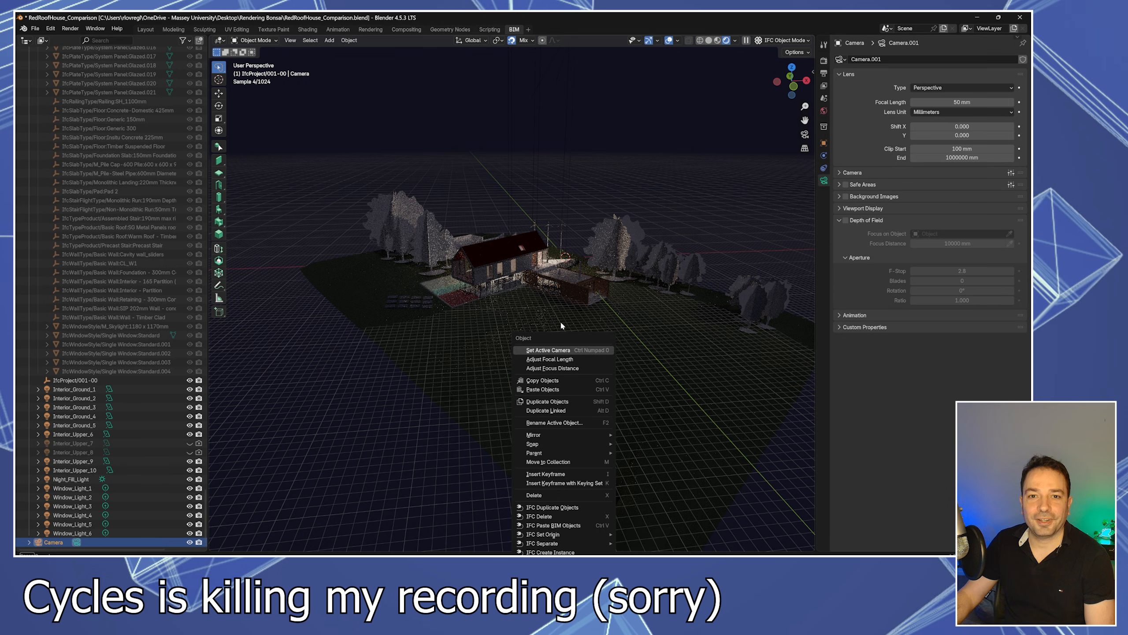
{"action": "left_click", "coordinate": [554, 350]}
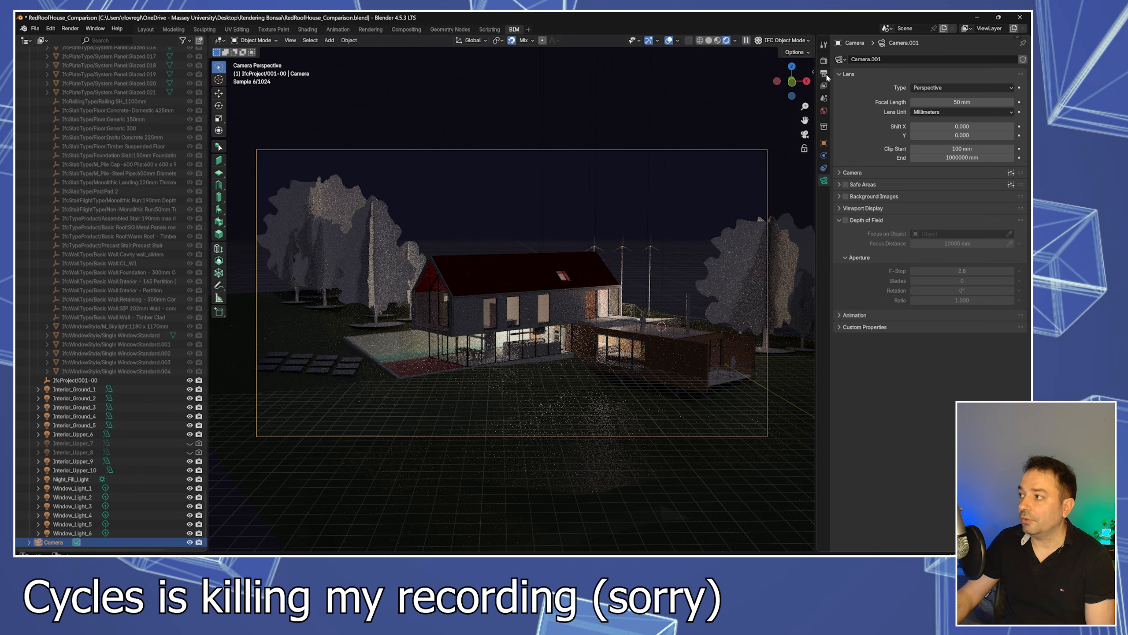
- Review the Cycles render settings and adjust the world background colour to a dark, weakly saturated tone
{"action": "left_click", "coordinate": [824, 61]}
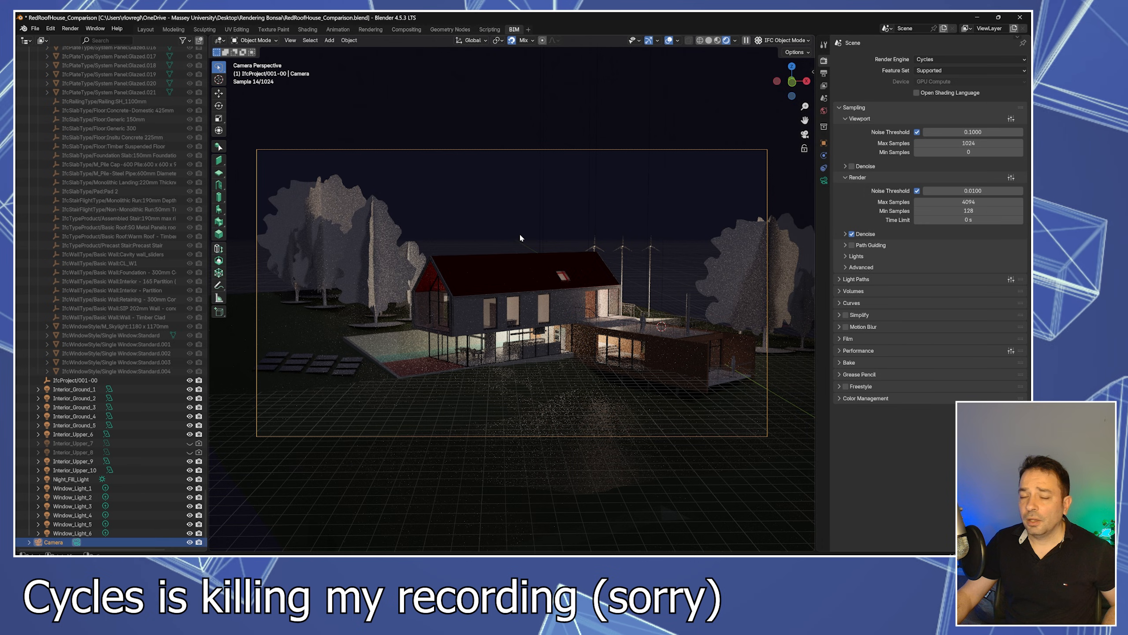
{"action": "left_click", "coordinate": [824, 111]}
{"action": "left_click", "coordinate": [964, 115]}
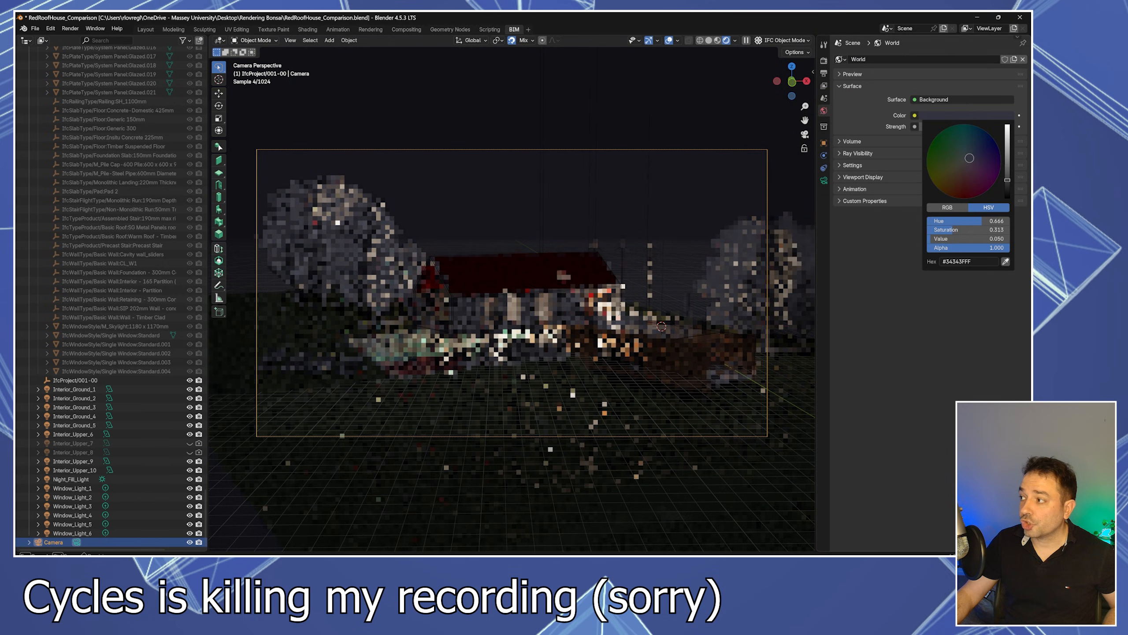
{"action": "left_click_drag", "start_coordinate": [970, 158], "coordinate": [976, 154]}
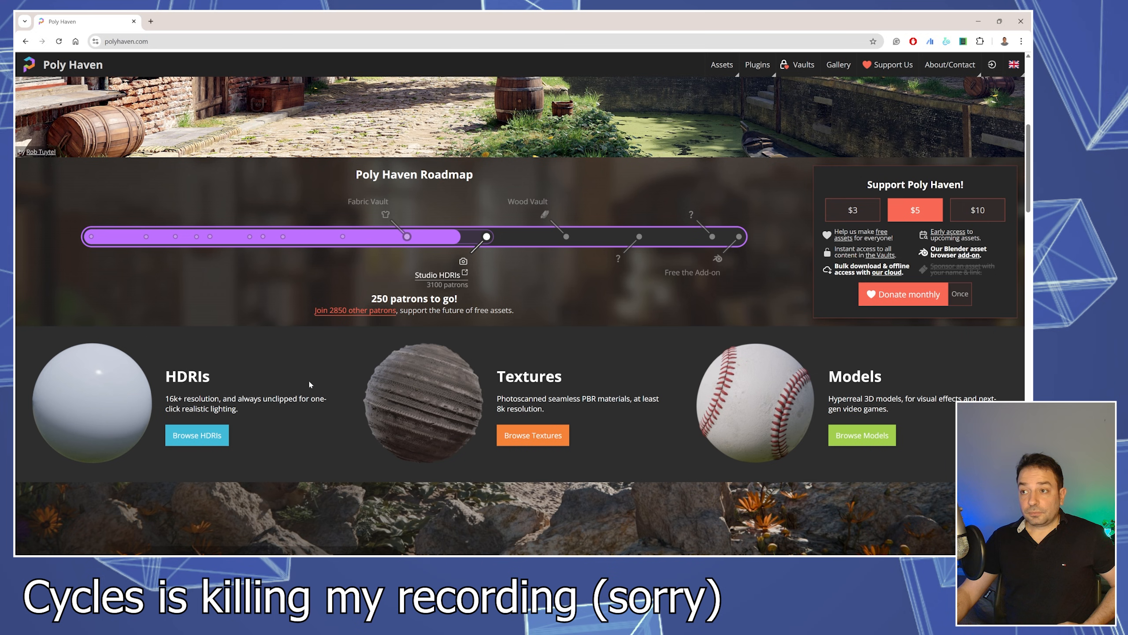
- Browse Poly Haven's HDRIs in the Night category and open the Rogland Clear Night asset page
{"action": "scroll", "coordinate": [308, 379], "scroll_direction": "up", "scroll_amount": 6}
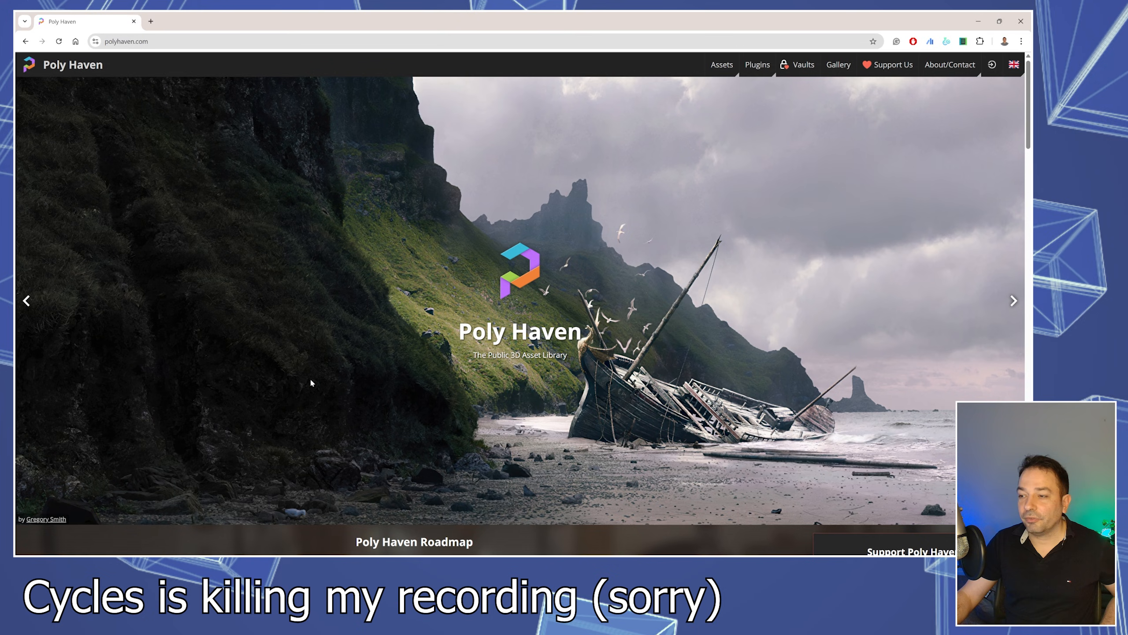
{"action": "scroll", "coordinate": [311, 381], "scroll_direction": "down", "scroll_amount": 6}
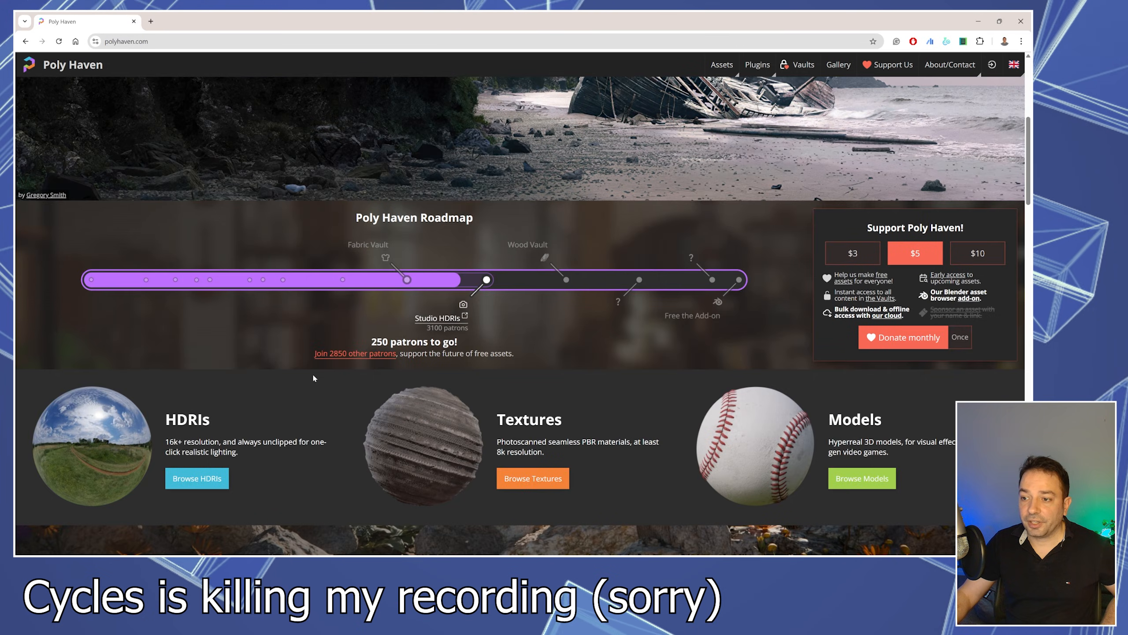
{"action": "scroll", "coordinate": [313, 377], "scroll_direction": "down", "scroll_amount": 3}
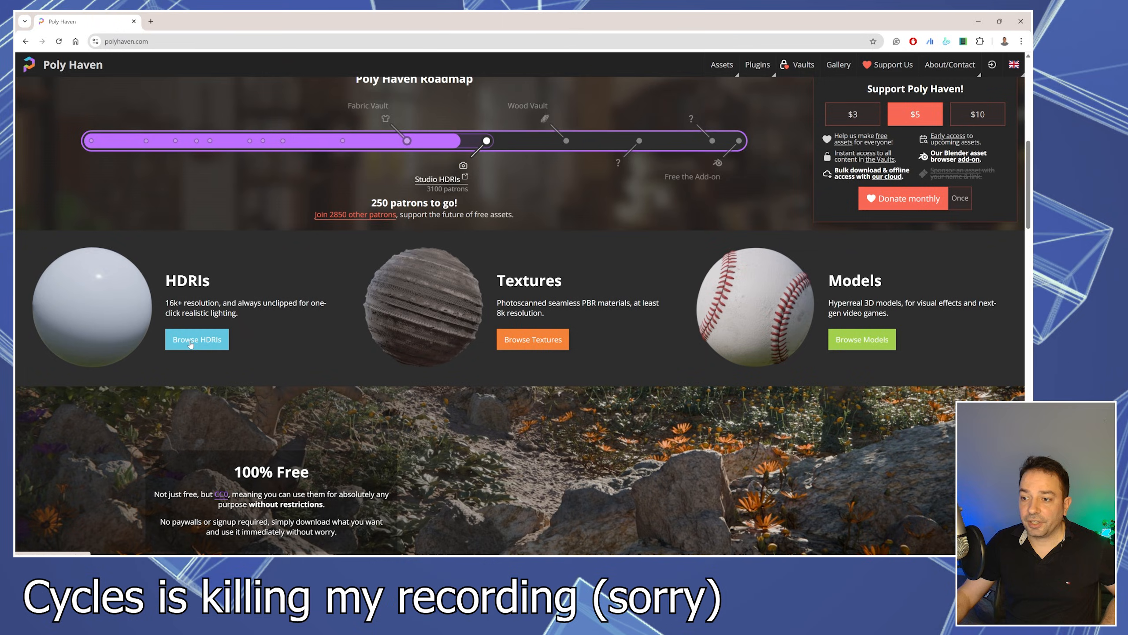
{"action": "left_click", "coordinate": [190, 340]}
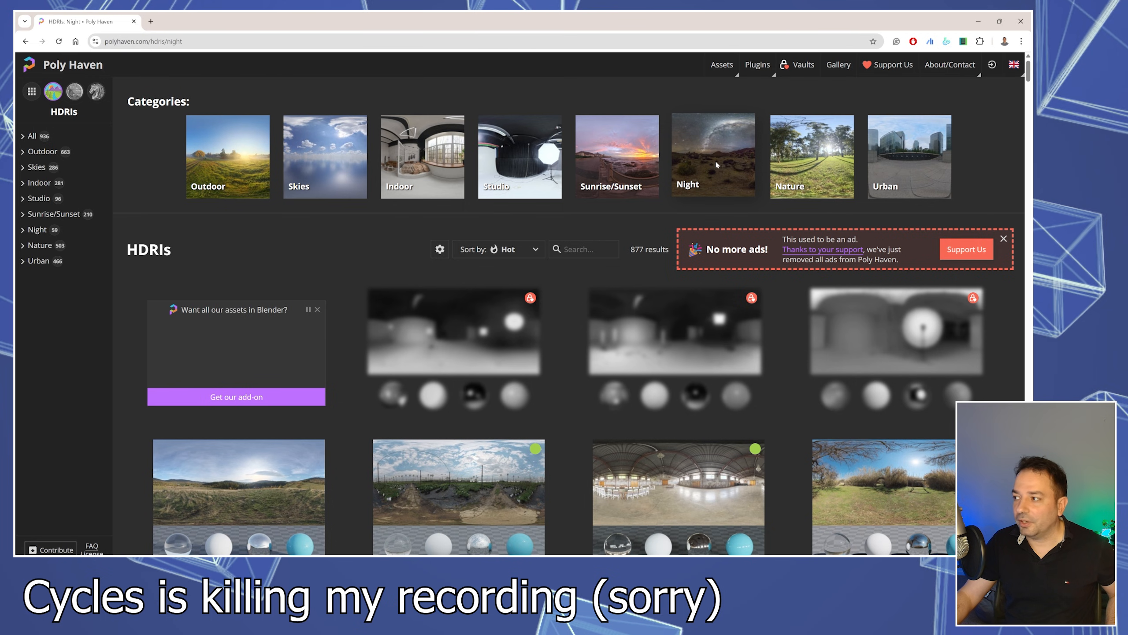
{"action": "left_click", "coordinate": [715, 158]}
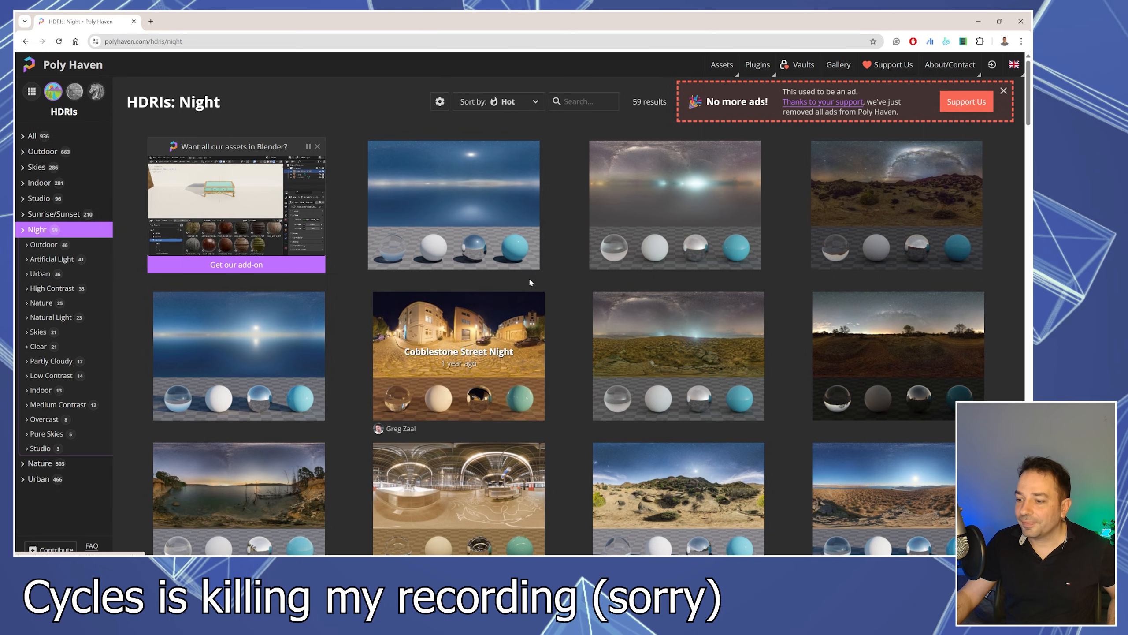
{"action": "left_click", "coordinate": [901, 208]}
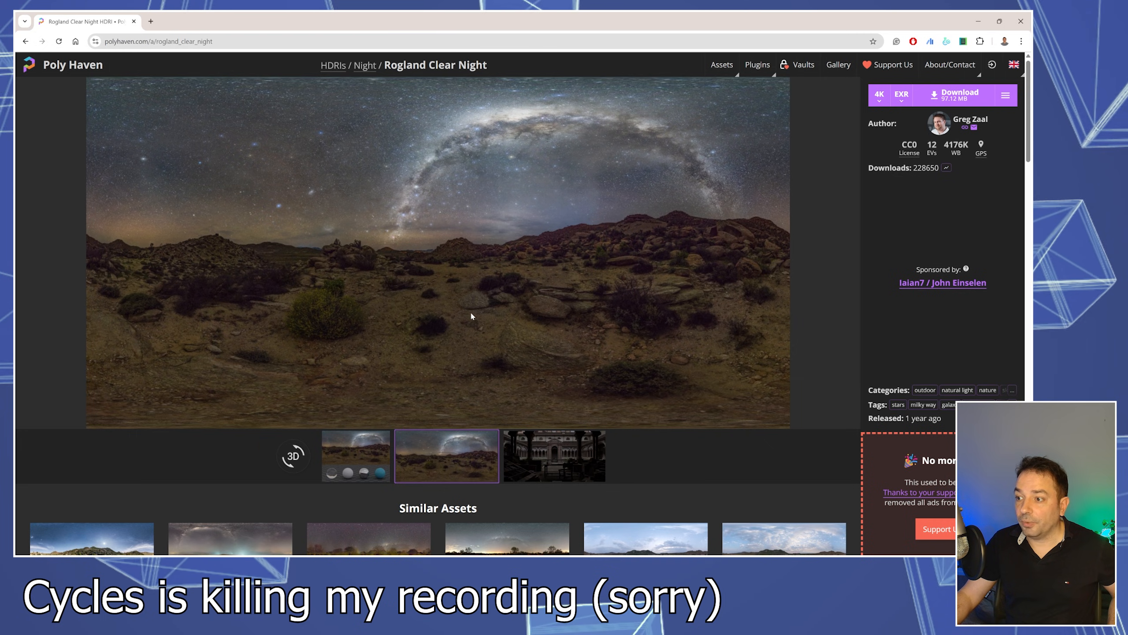
- Return to Blender and give the world background colour an Environment Texture using the image rogland_clear_night_4k.exr
{"action": "left_click", "coordinate": [978, 22]}
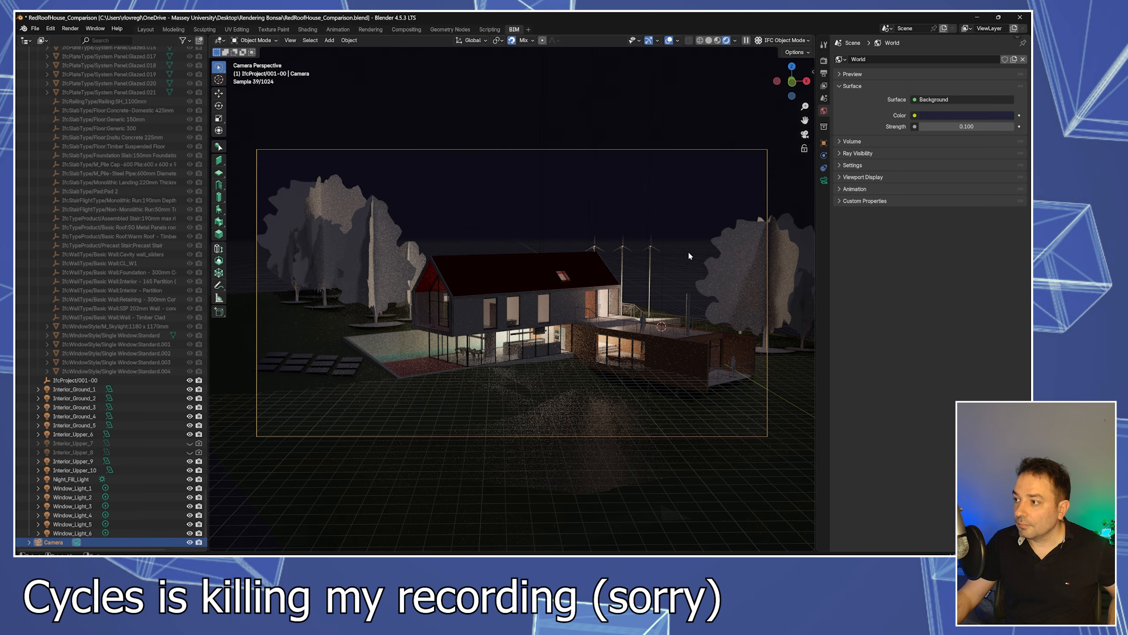
{"action": "left_click", "coordinate": [915, 115]}
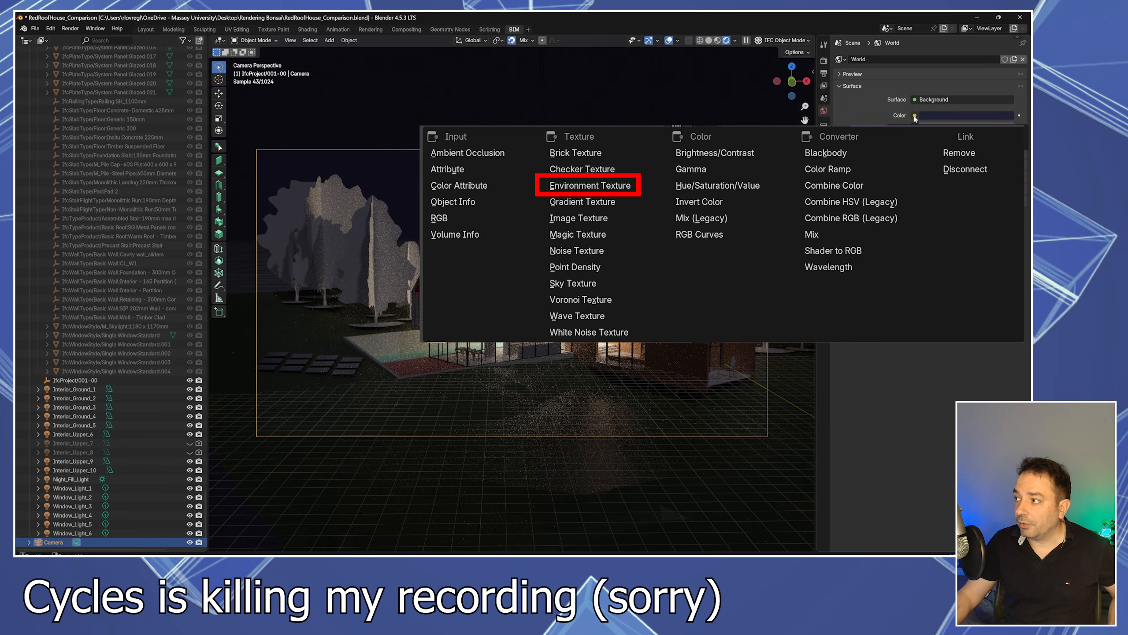
{"action": "left_click", "coordinate": [590, 186]}
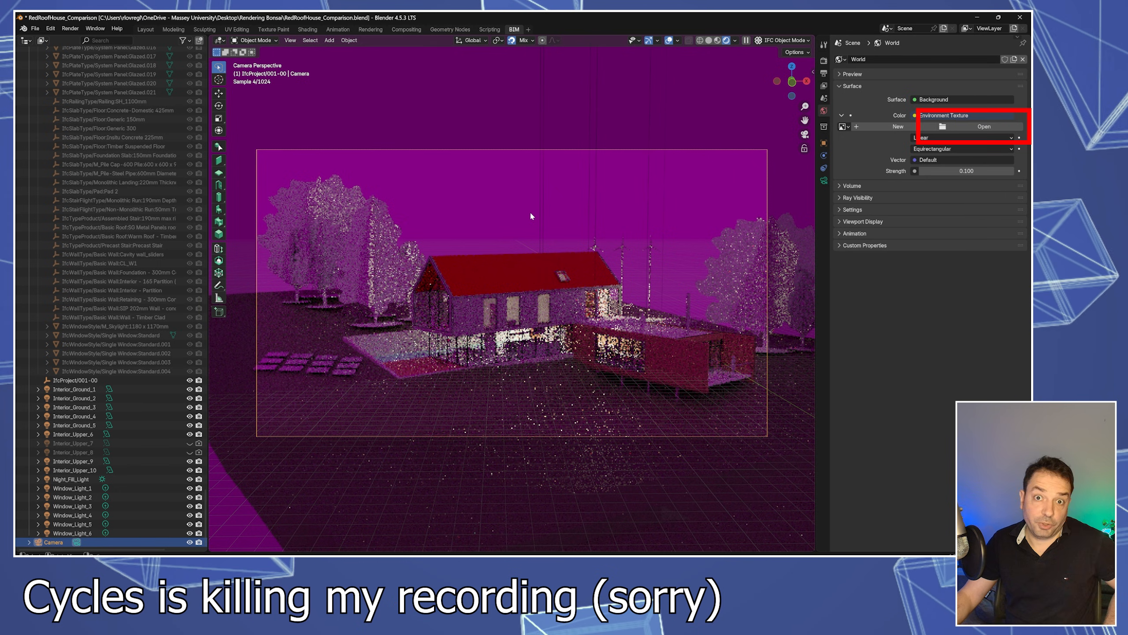
{"action": "left_click", "coordinate": [984, 126]}
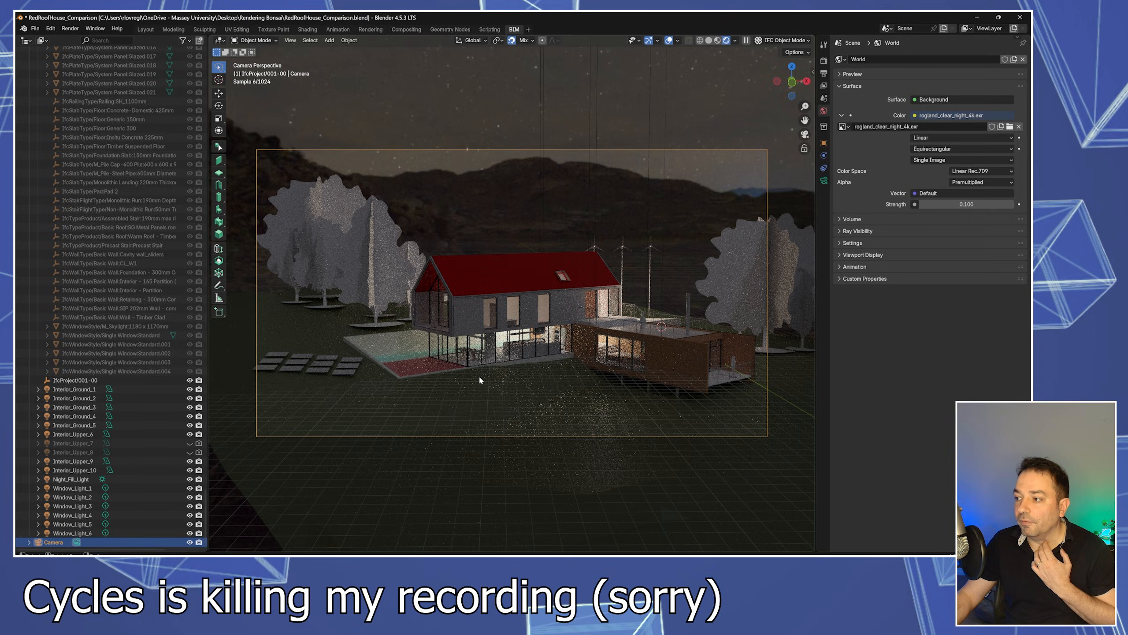
{"action": "middle_click_drag", "start_coordinate": [479, 375], "coordinate": [412, 345]}
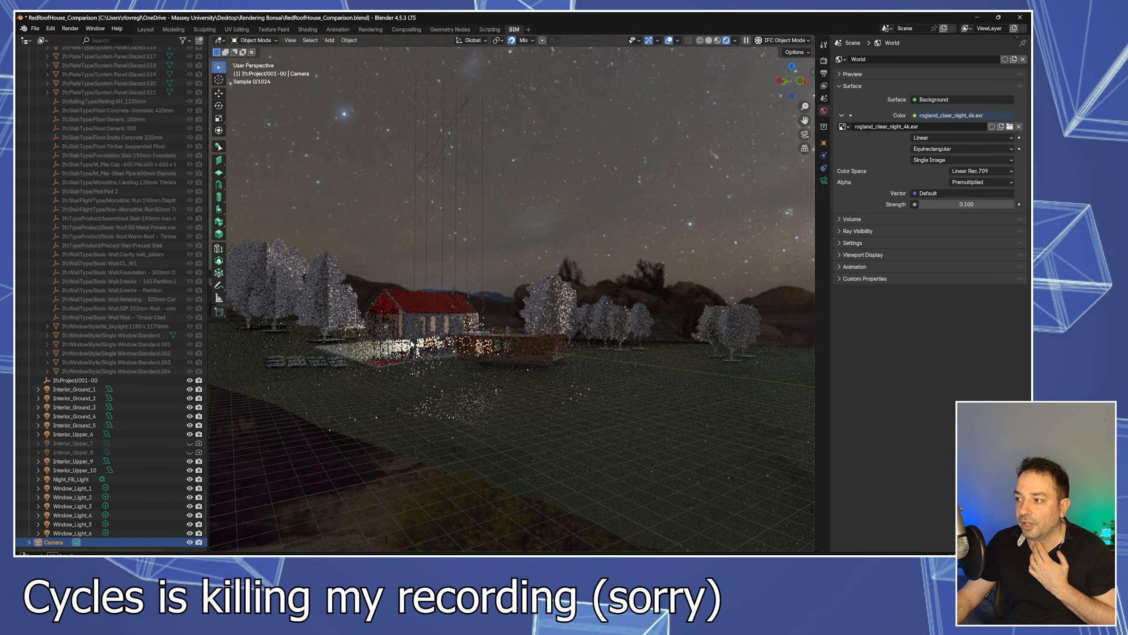